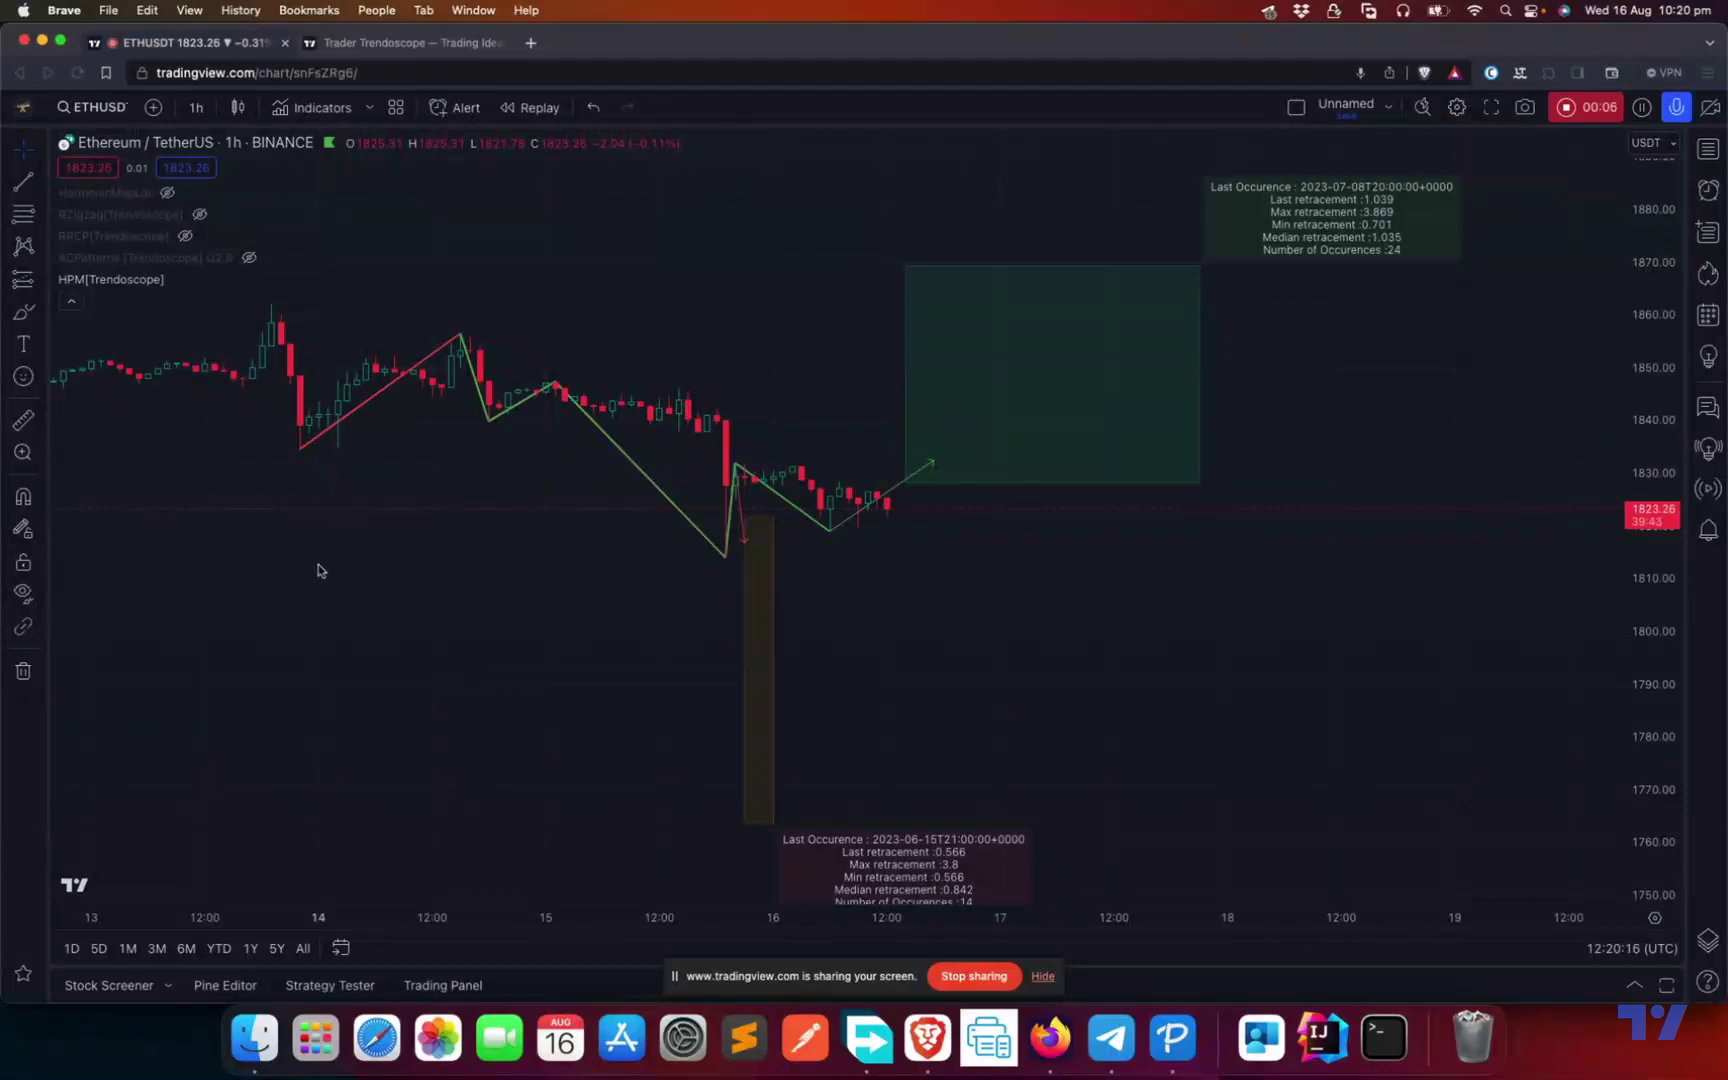
Step: Search the indicator library for "historical pa" to find the Historical Pattern Matcher, and close the library without adding anything
click(312, 107)
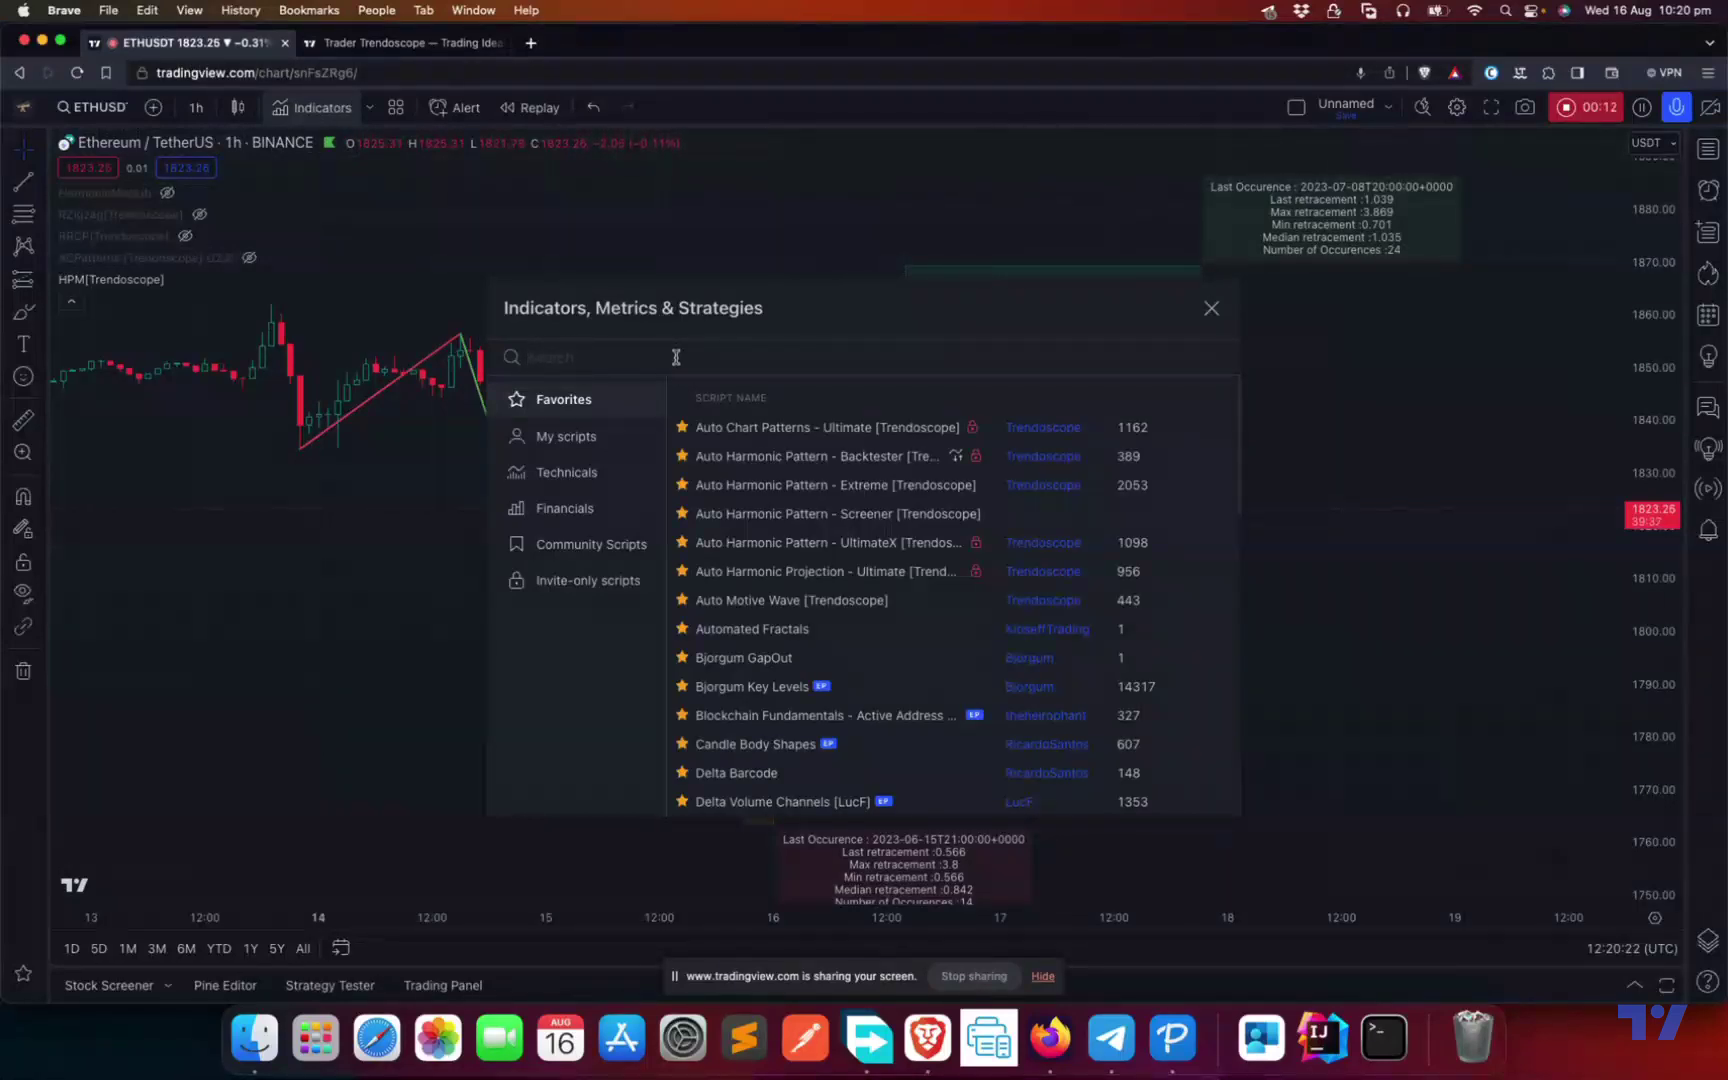
text(histori)
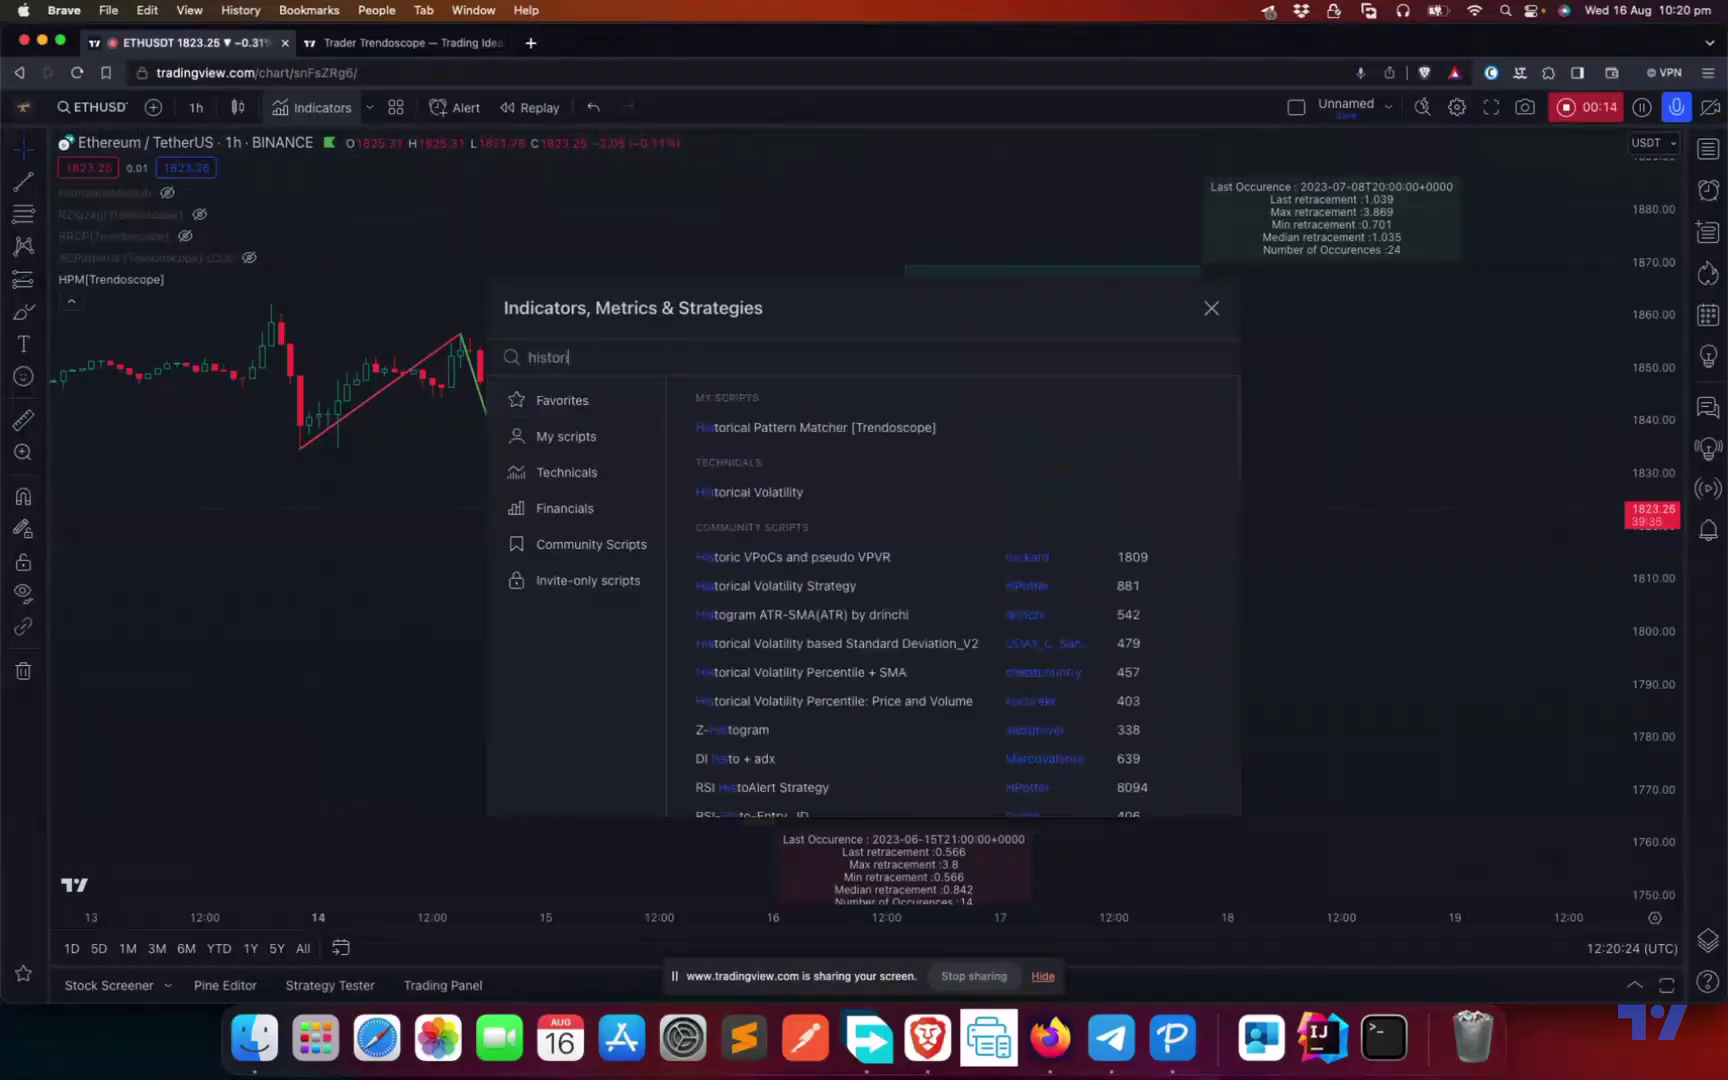
text(cal pa)
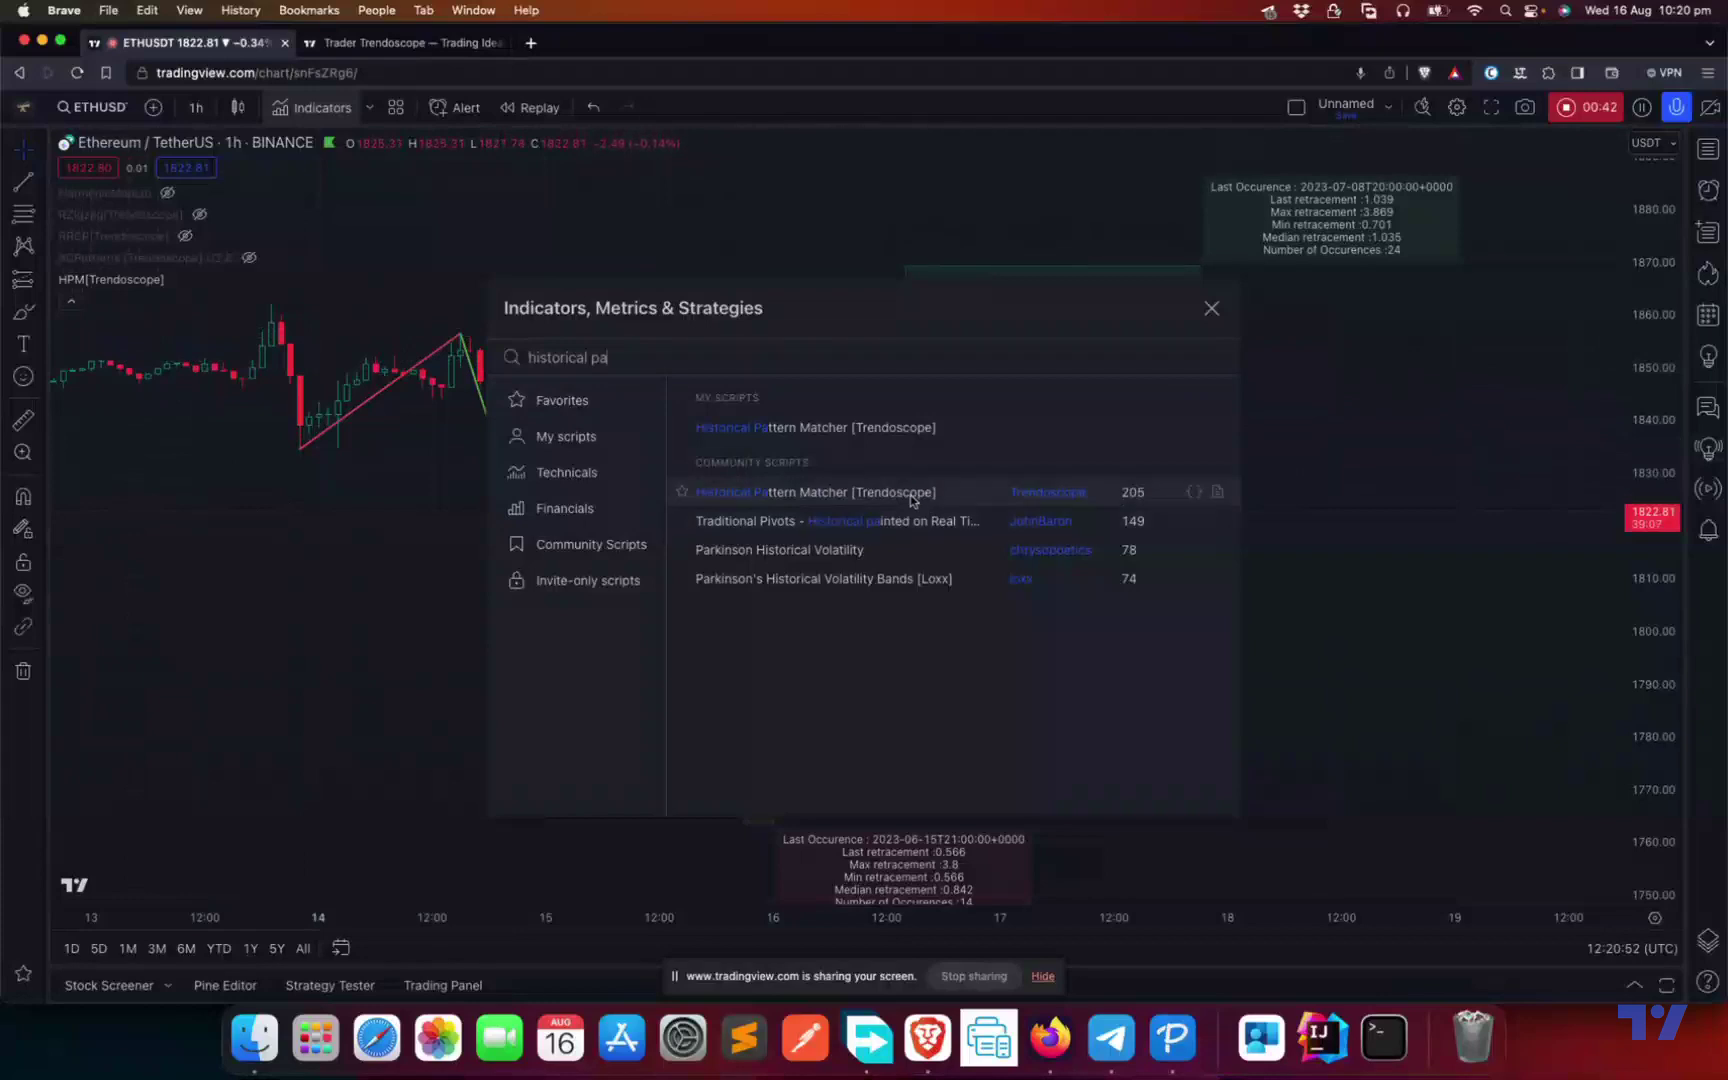
click(1211, 311)
Step: Review the HPM[Trendoscope] indicator's zigzag length, number of pivots and display colours in its input settings, and close them
scroll(290, 600, up, 1)
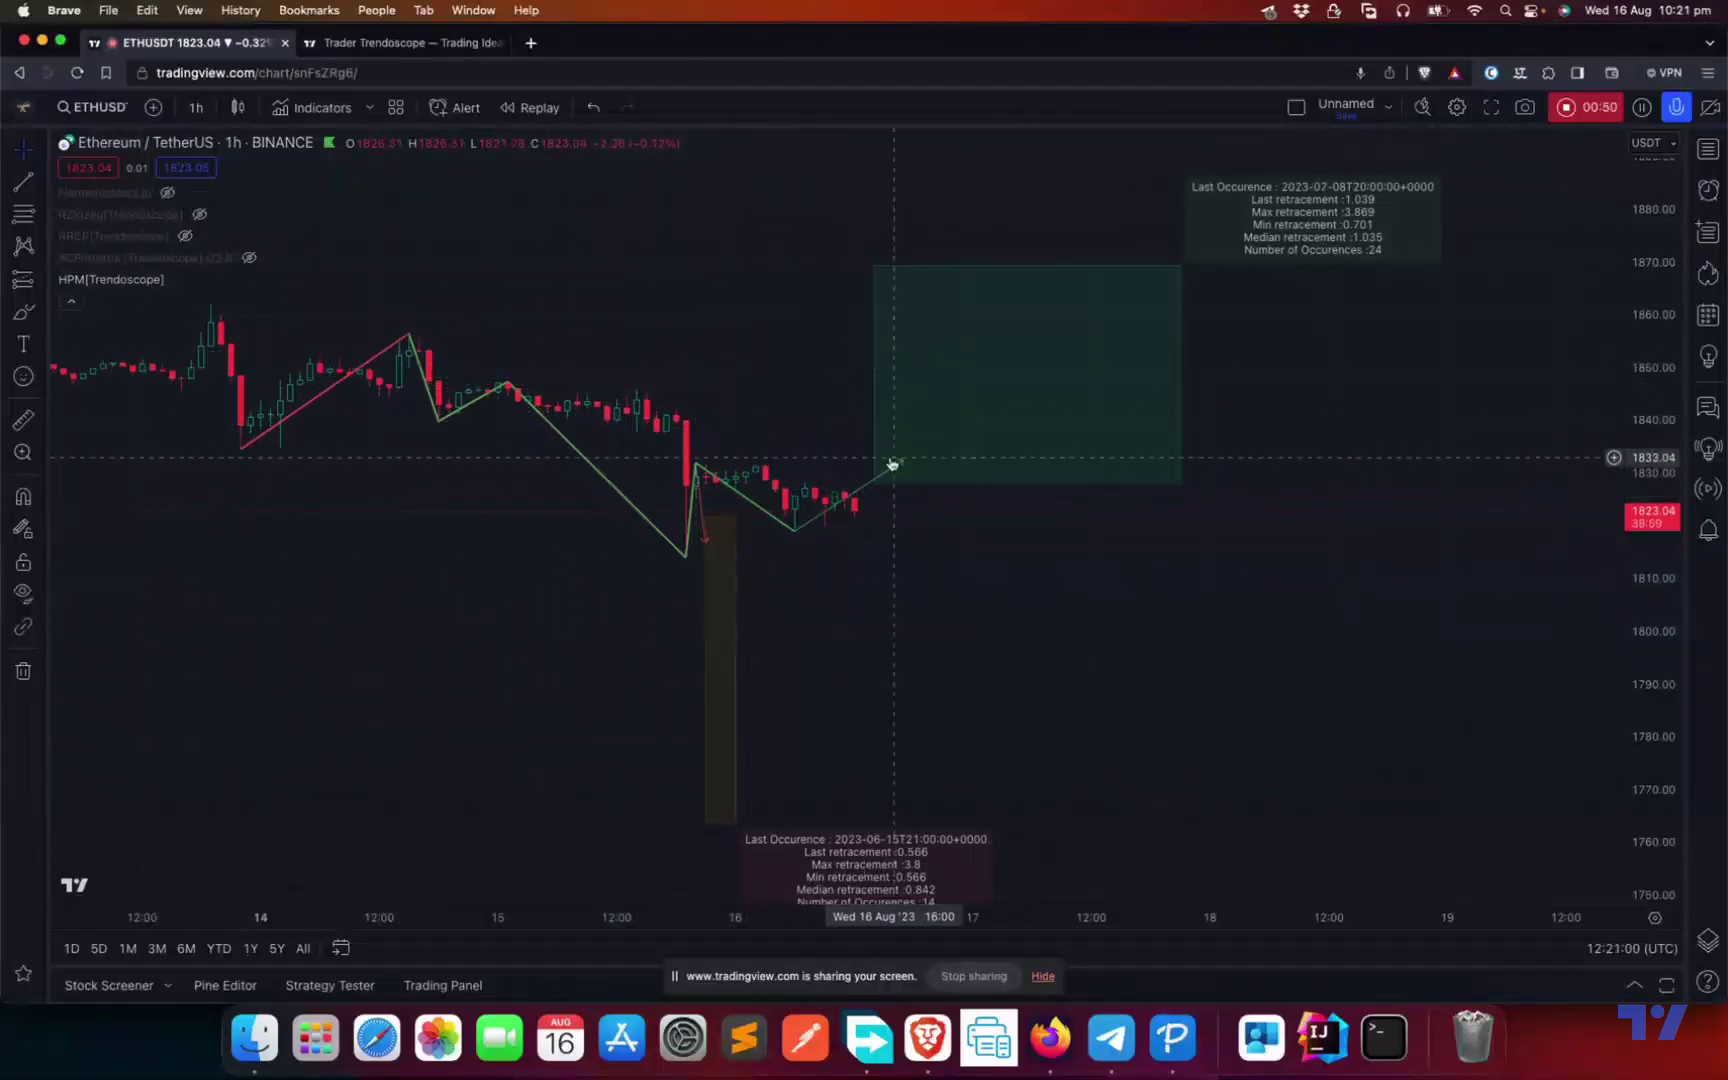
drag(796, 495, 884, 472)
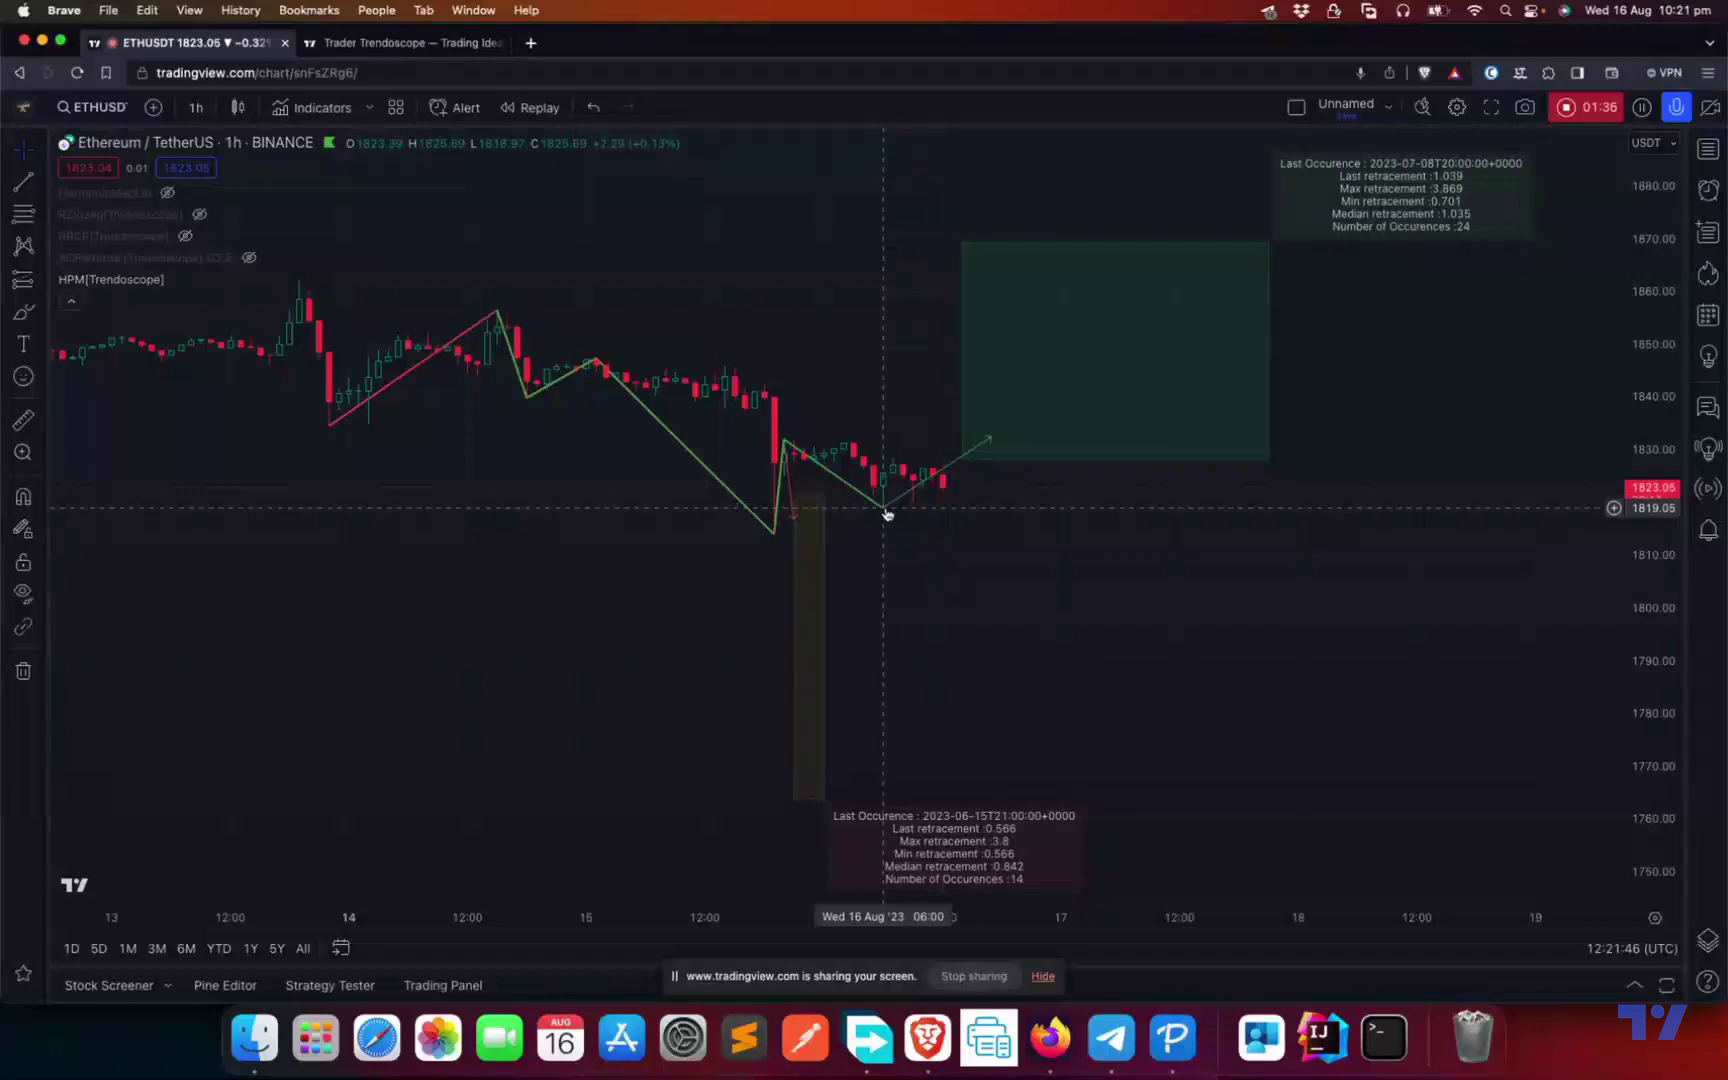
click(205, 279)
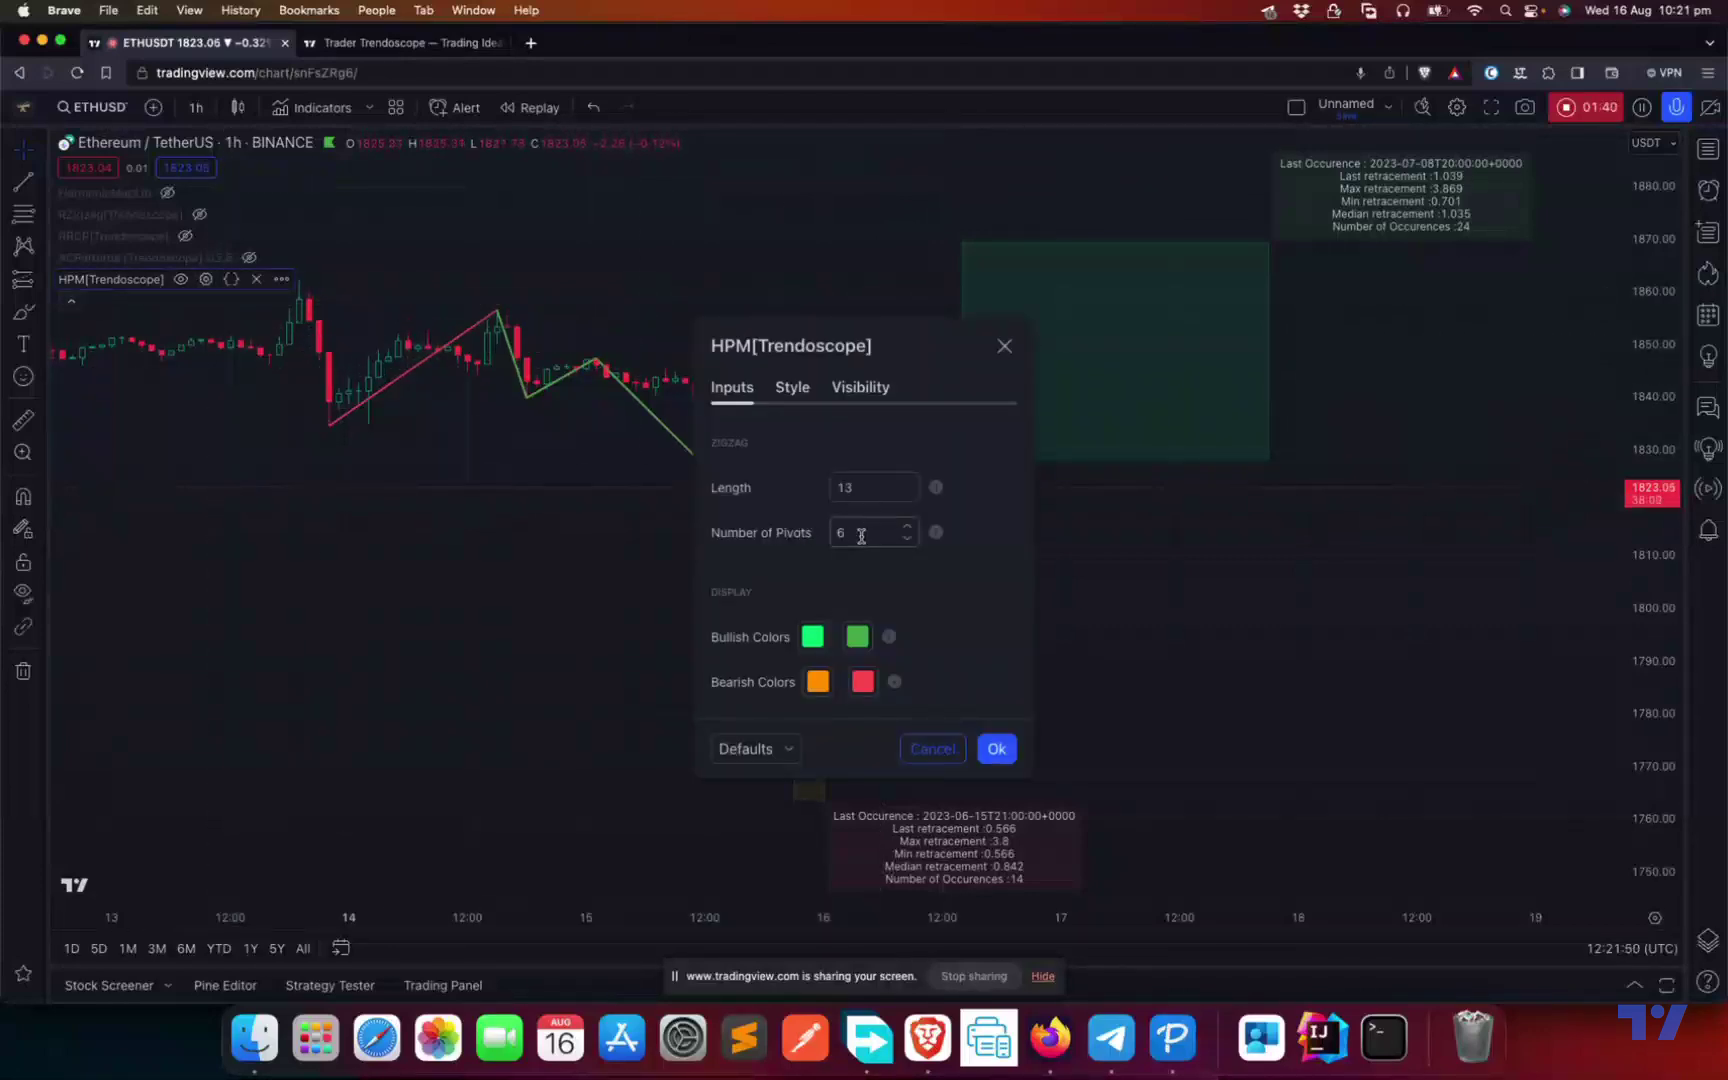
click(997, 748)
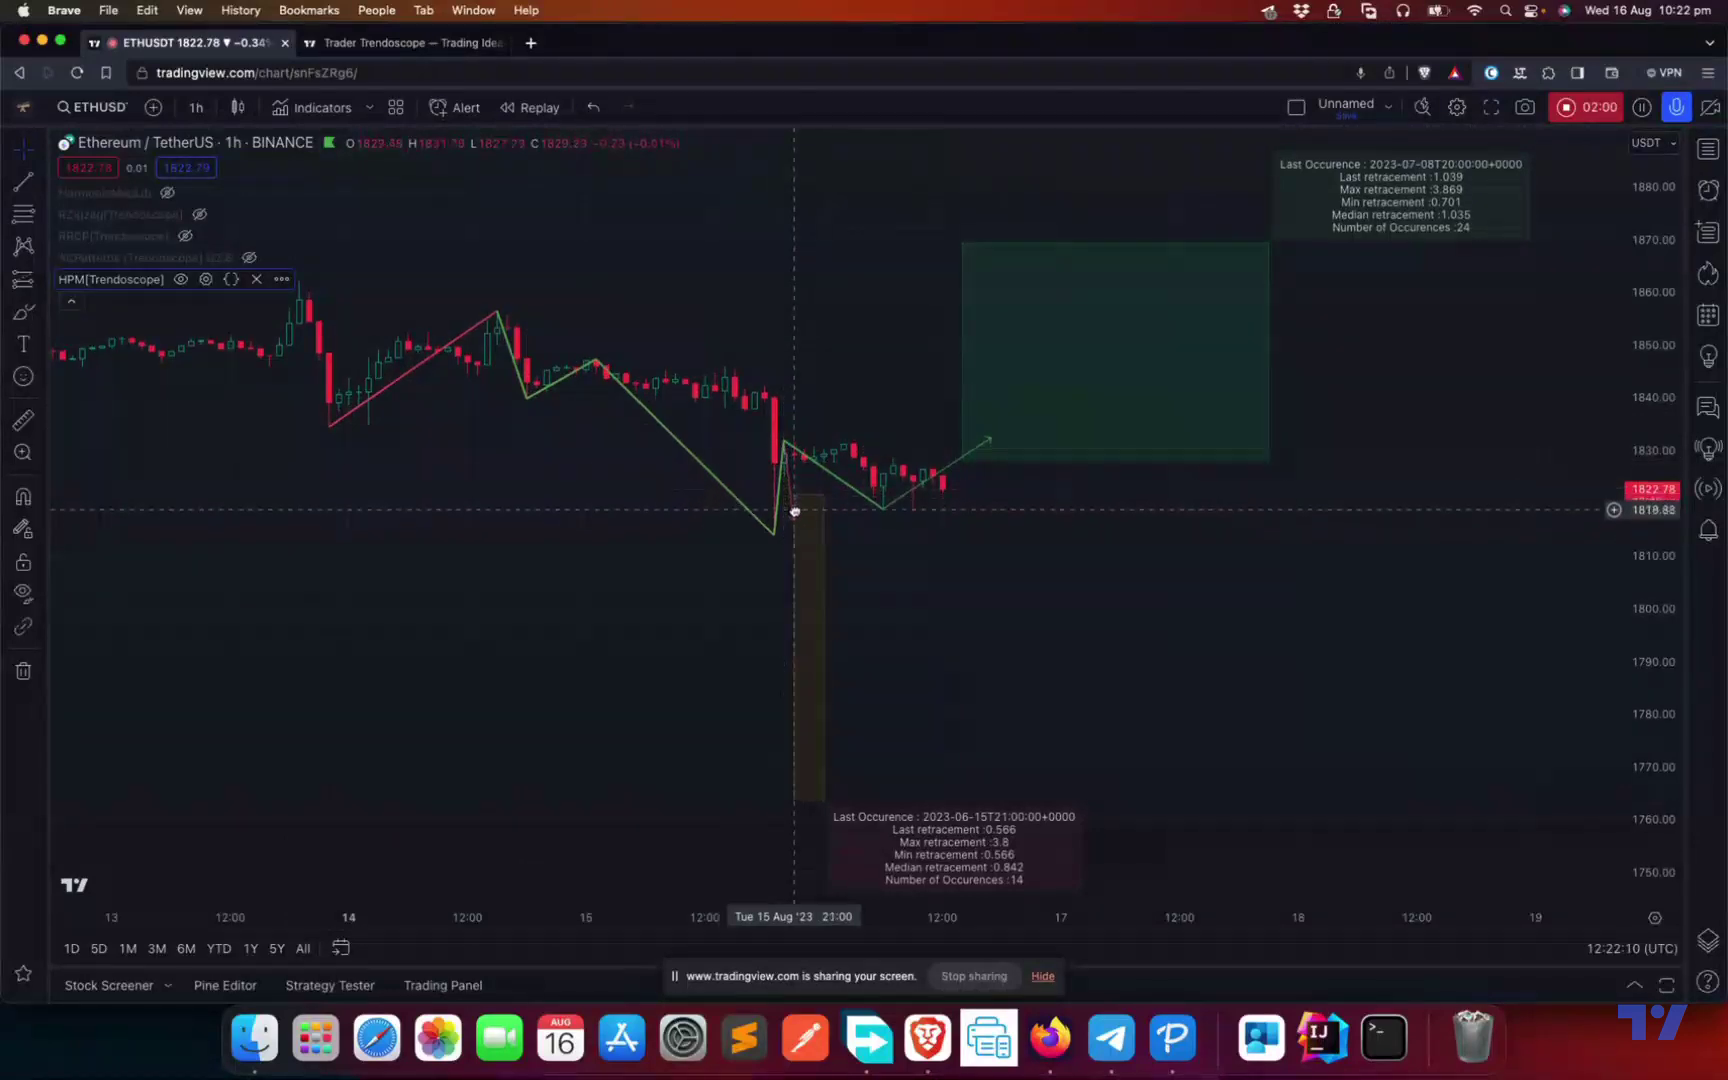
Step: Examine the current zigzag pattern, its bullish and bearish projections, and the retracement statistics of the bearish projection
scroll(795, 512, up, 3)
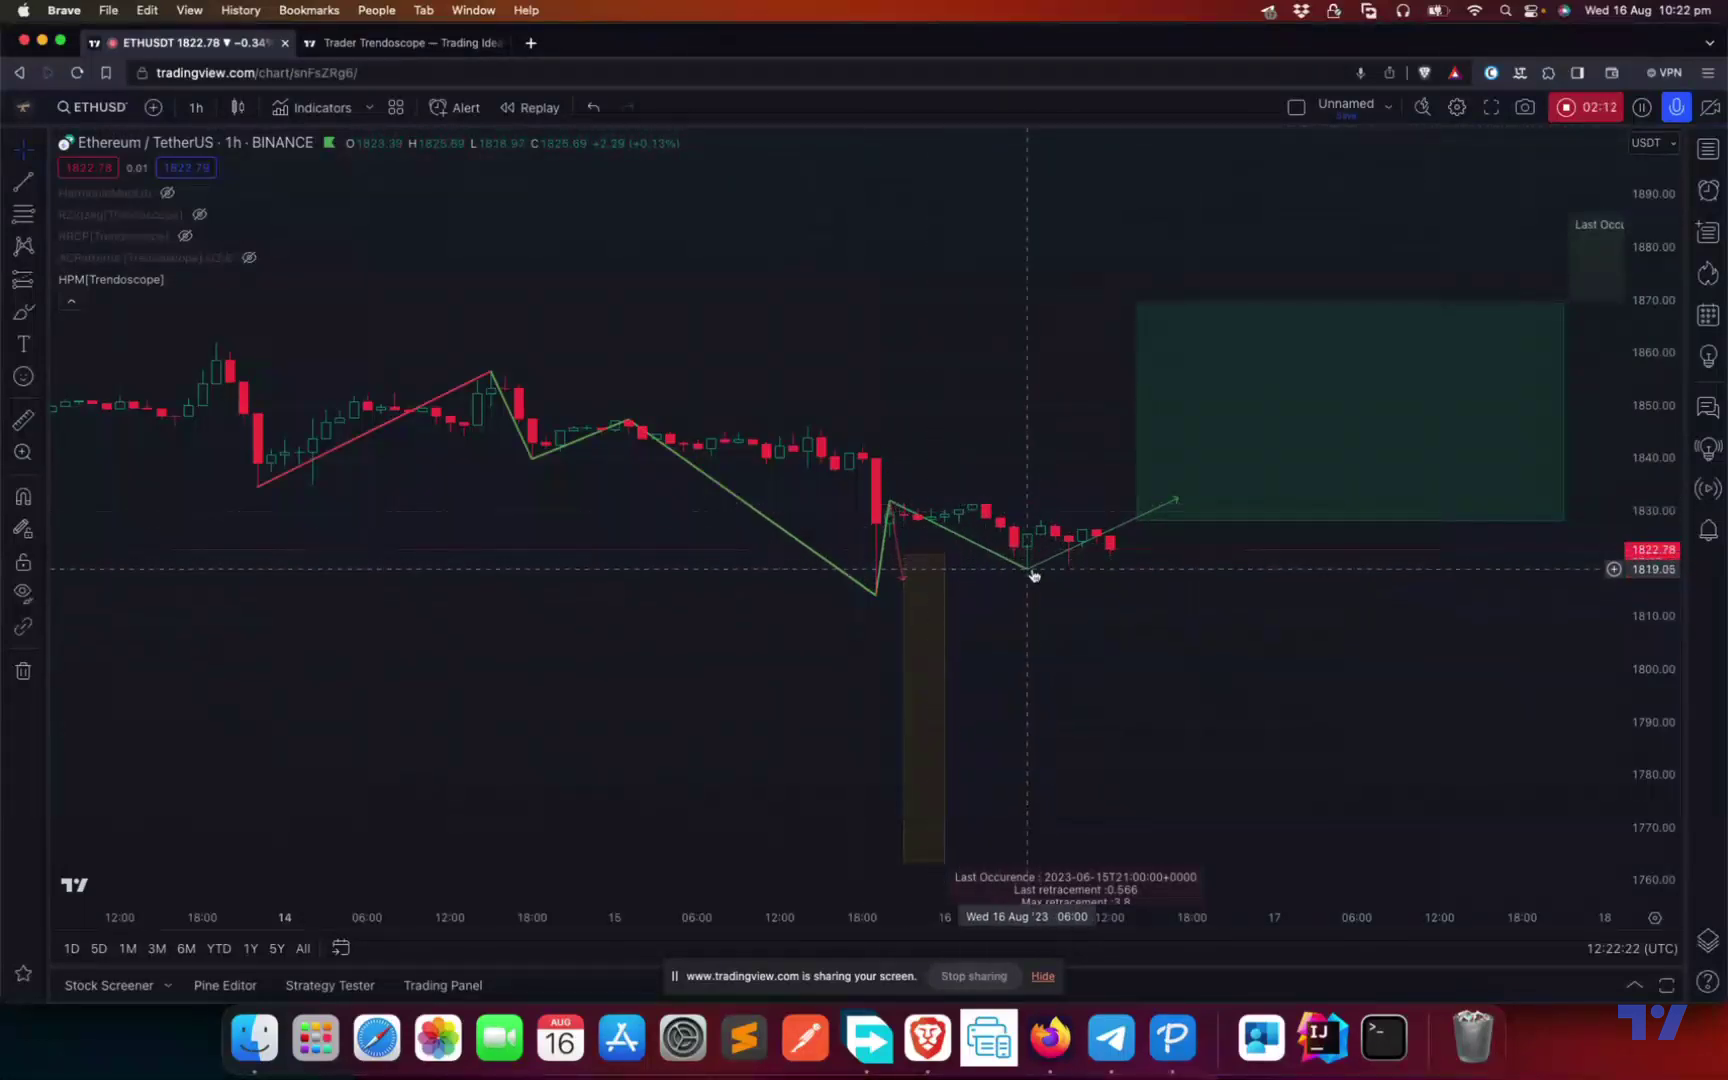
drag(1242, 567, 970, 506)
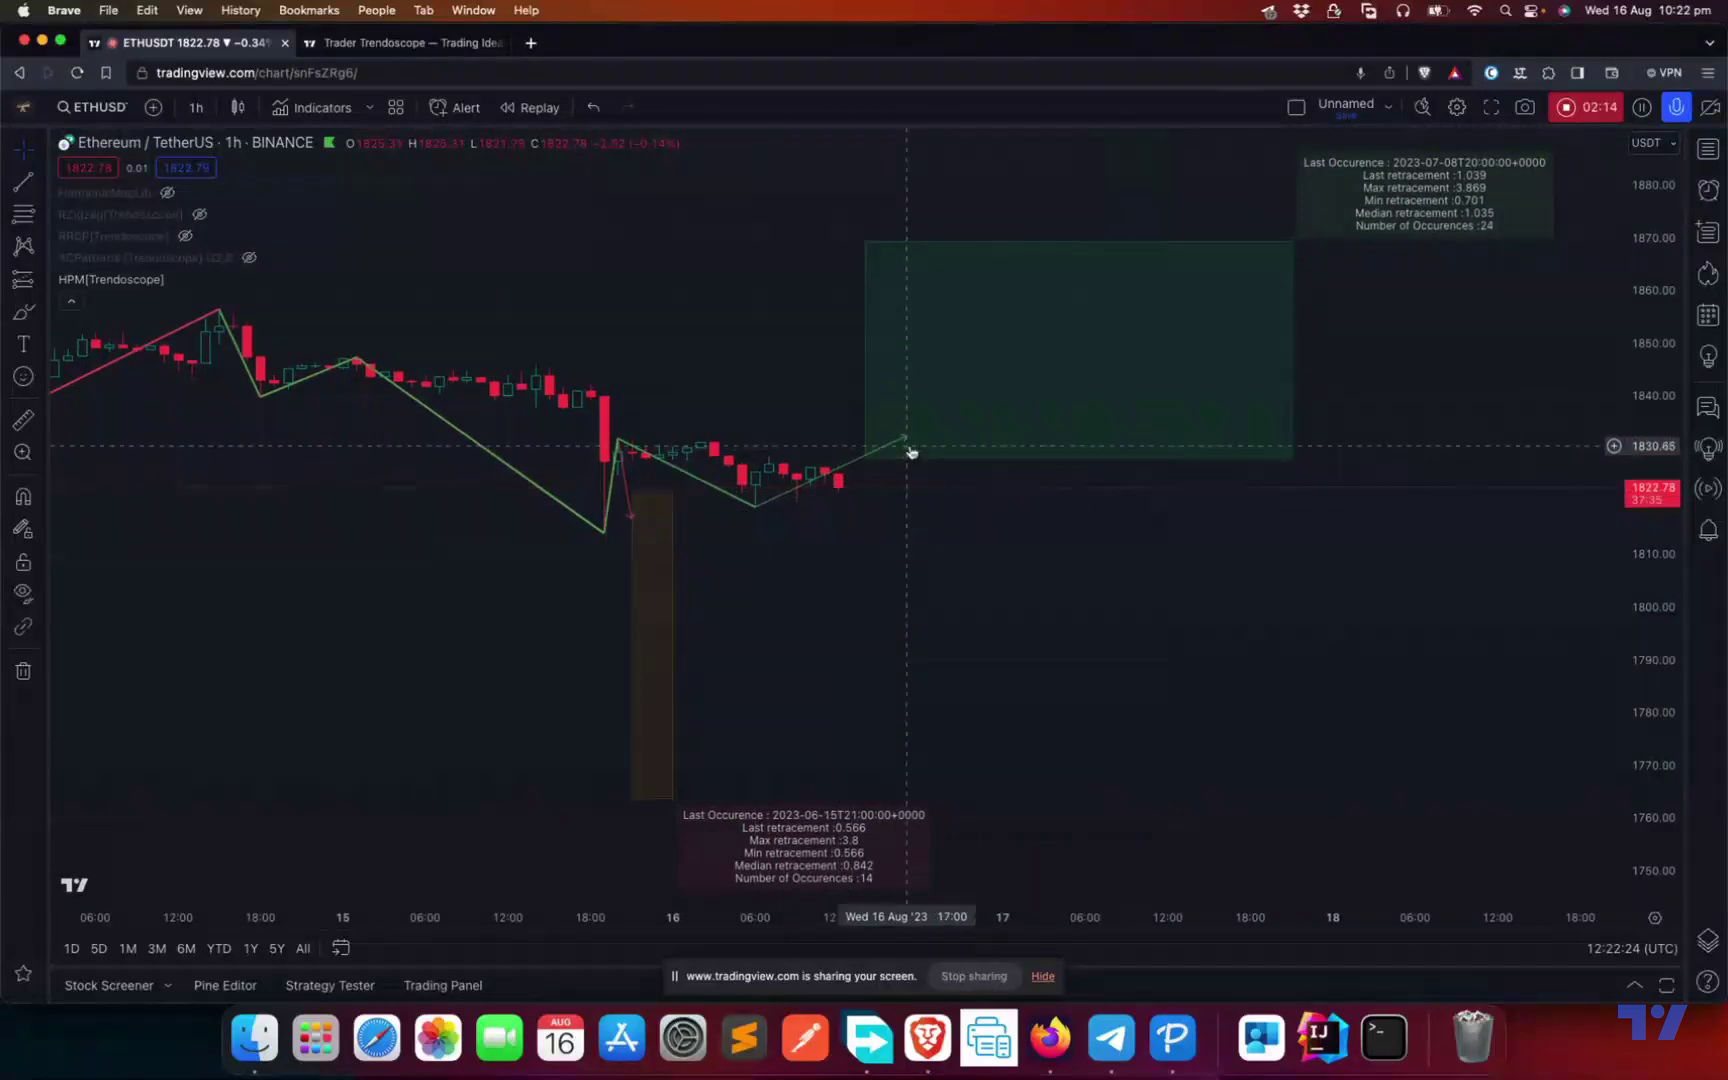
scroll(735, 480, down, 2)
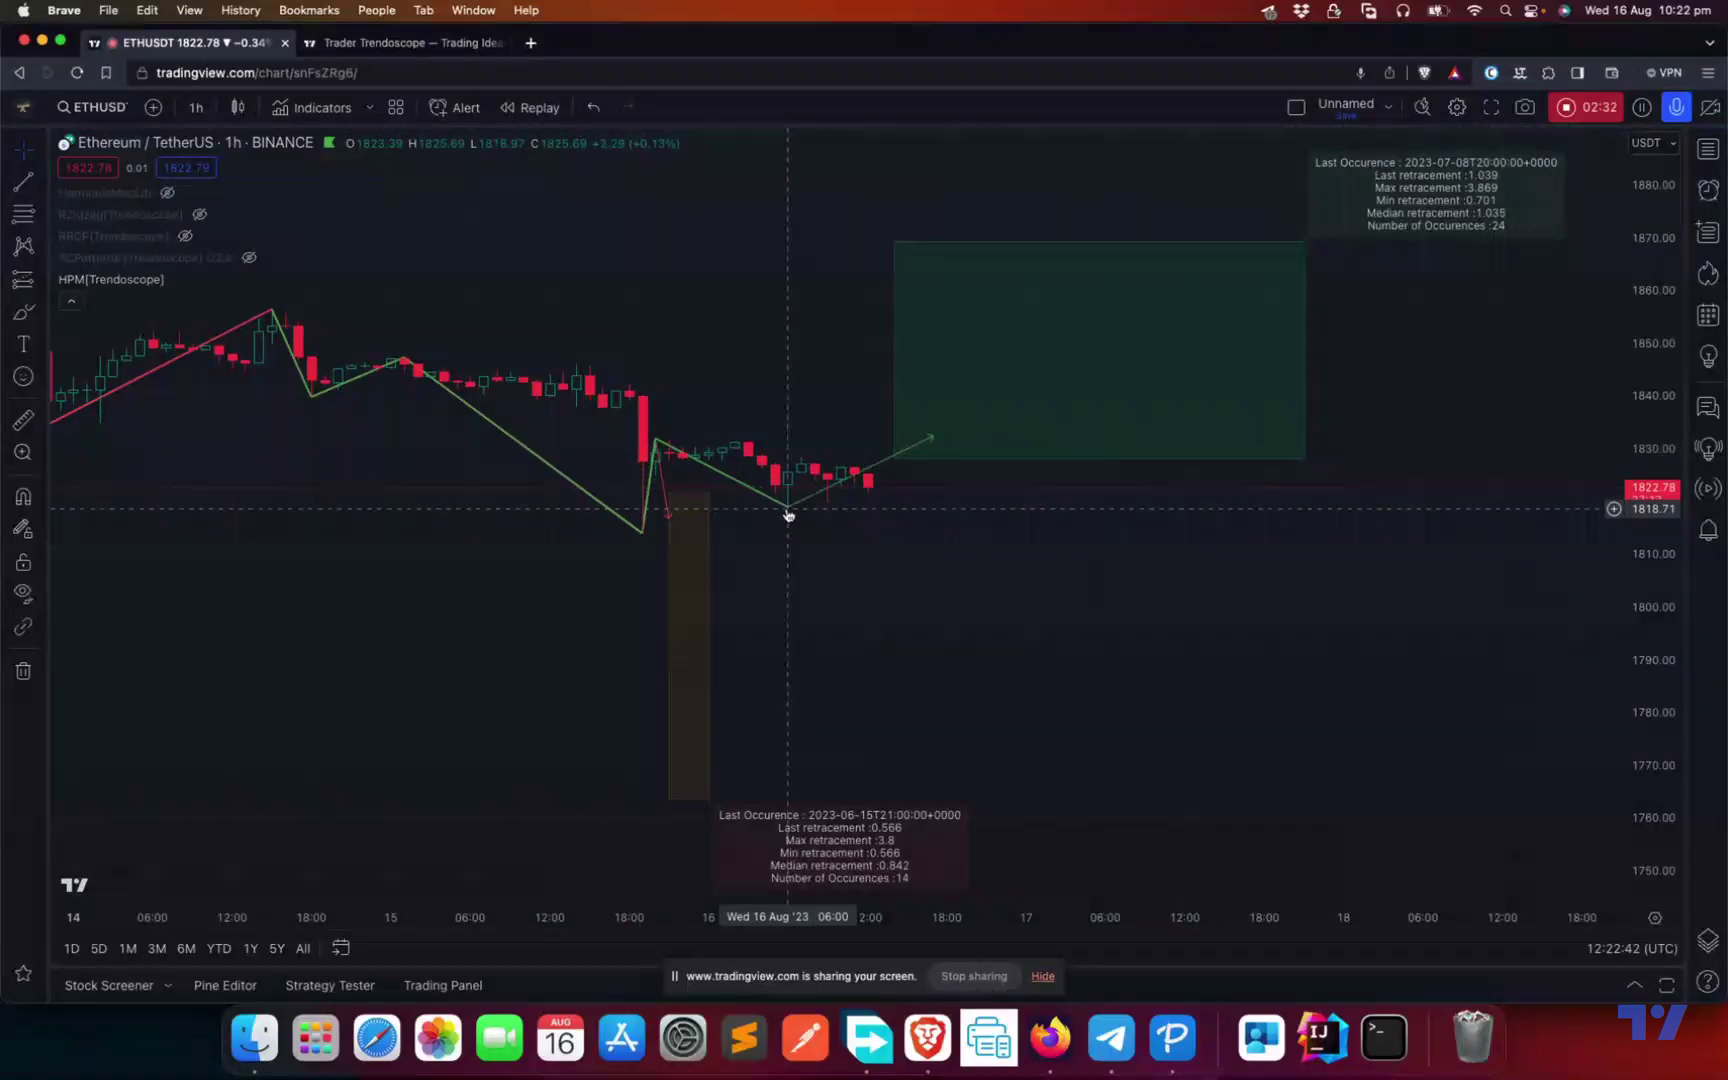
mouse_move(814, 567)
mouse_down()
mouse_move(822, 590)
mouse_move(829, 576)
mouse_up()
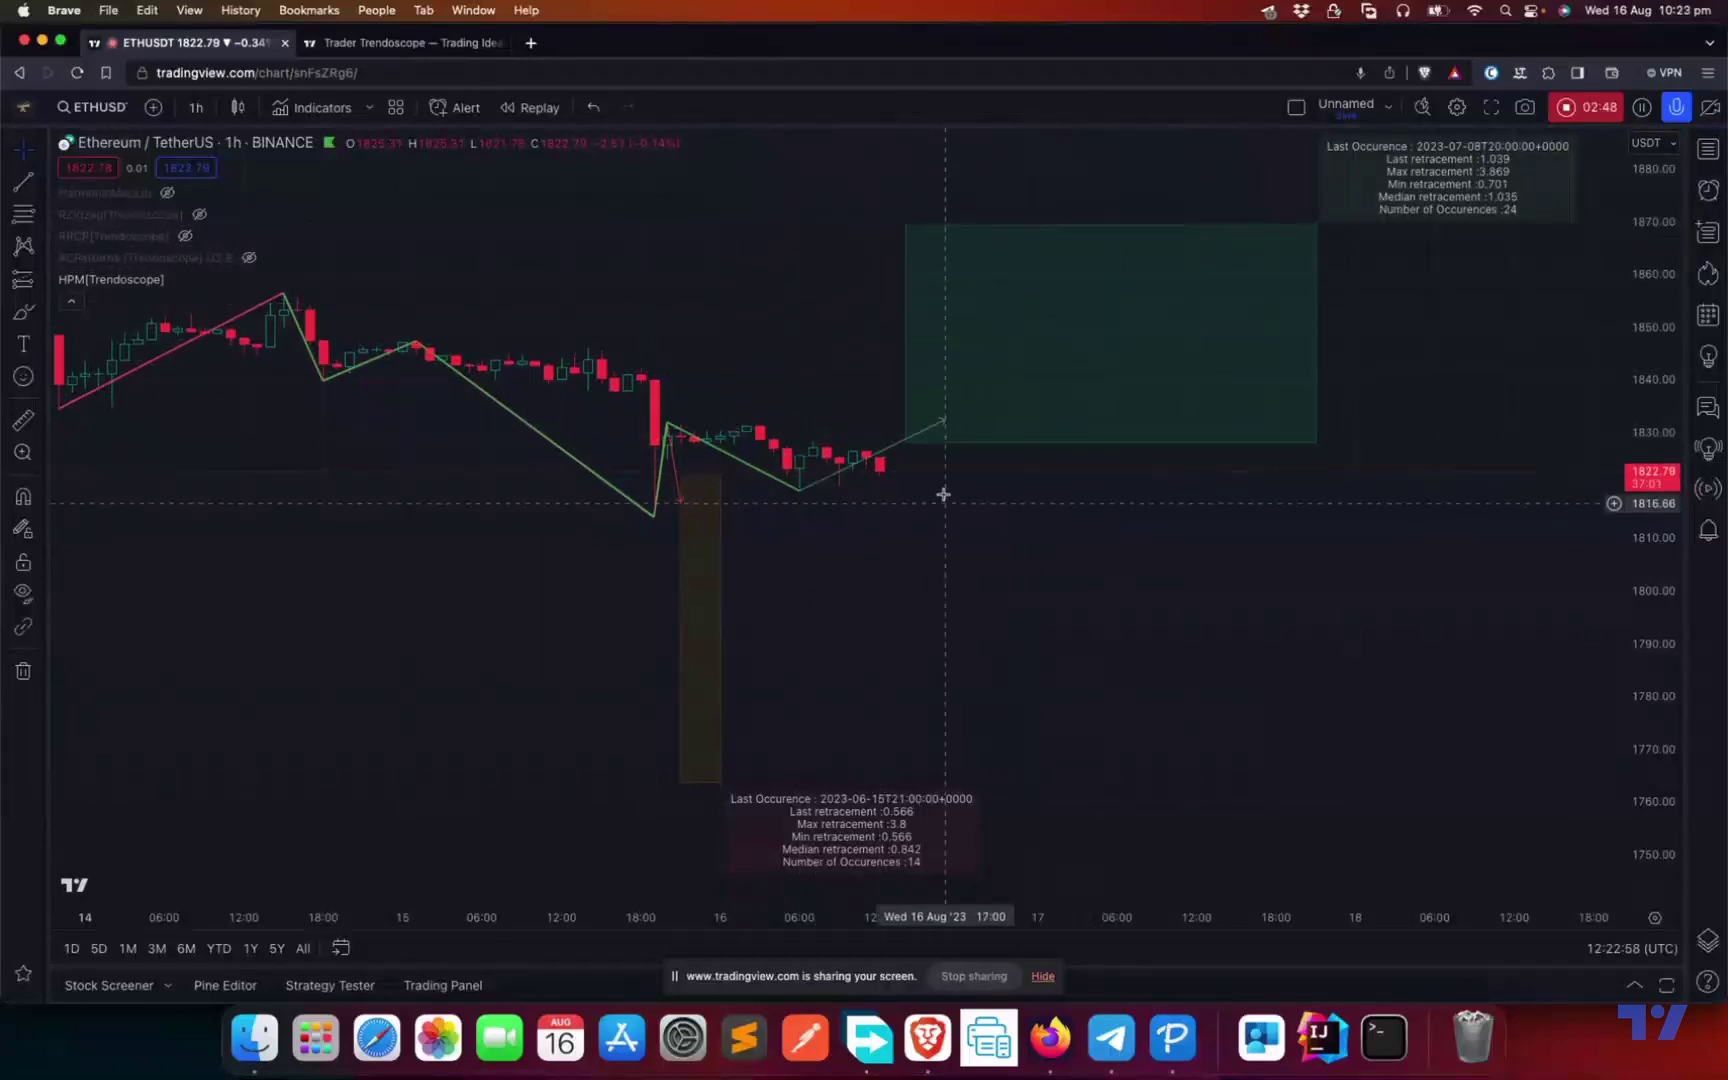
drag(960, 722, 1037, 547)
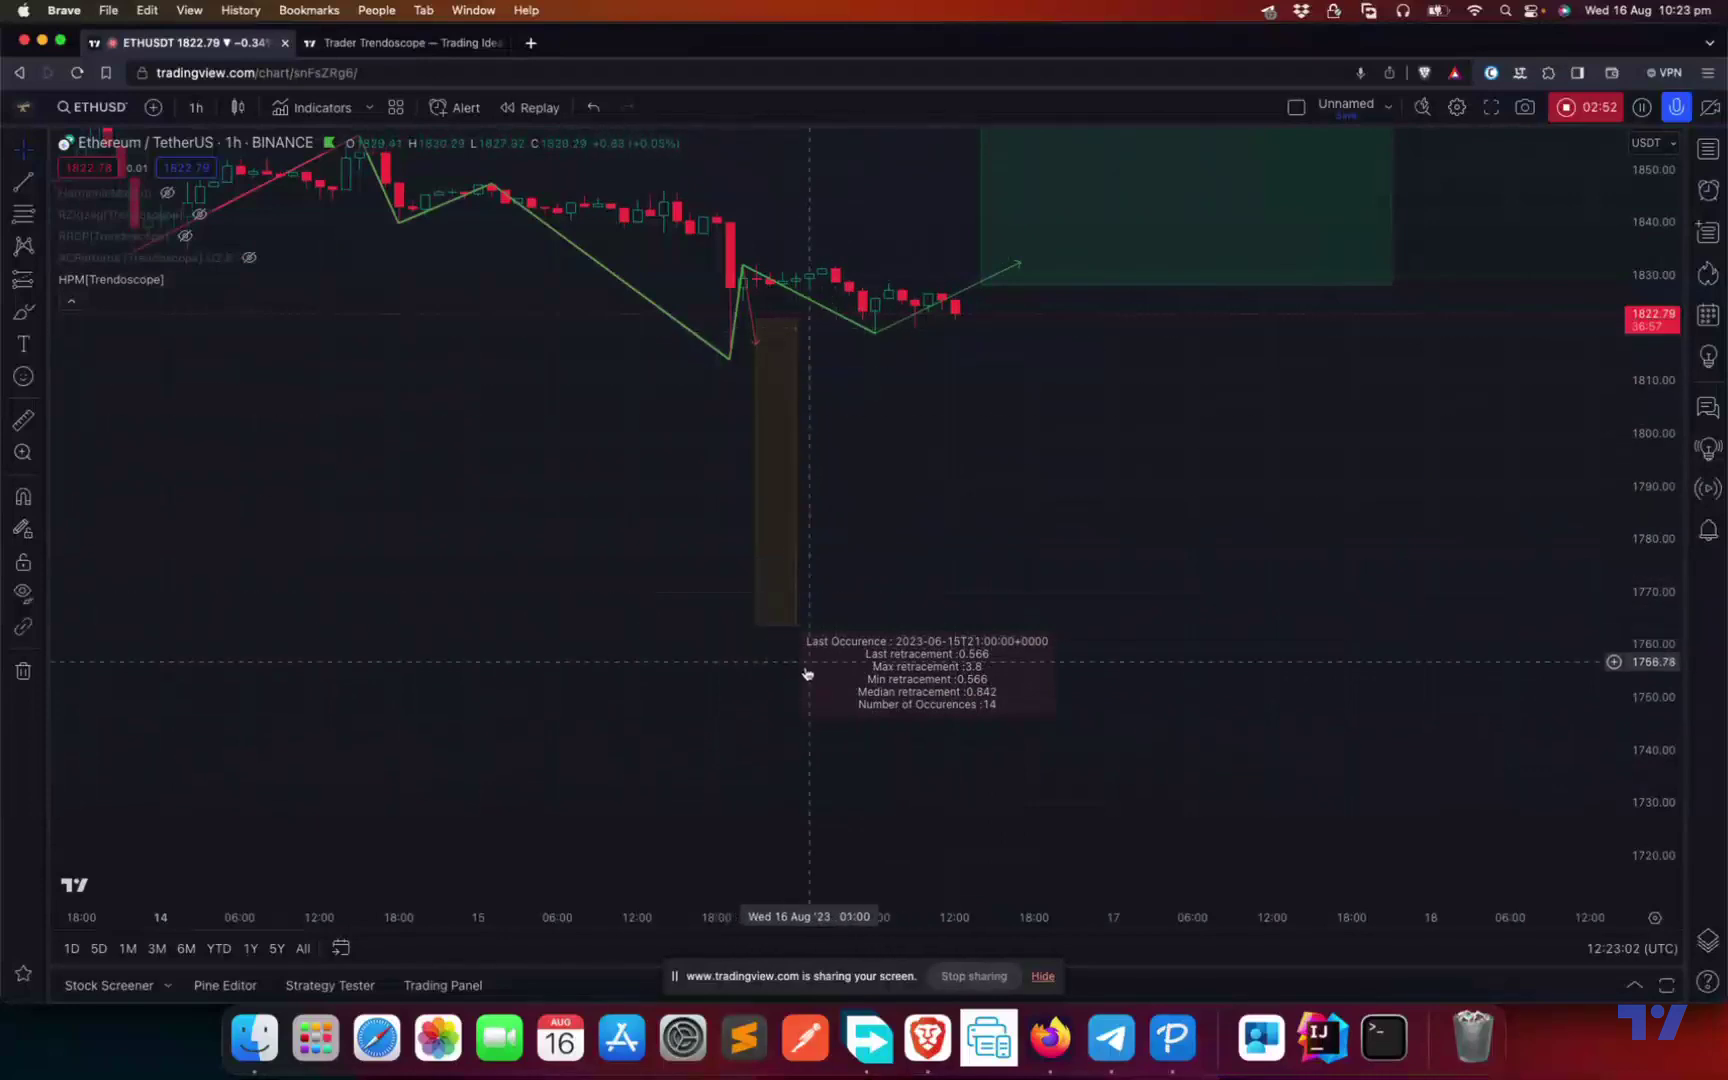
key(alt+r)
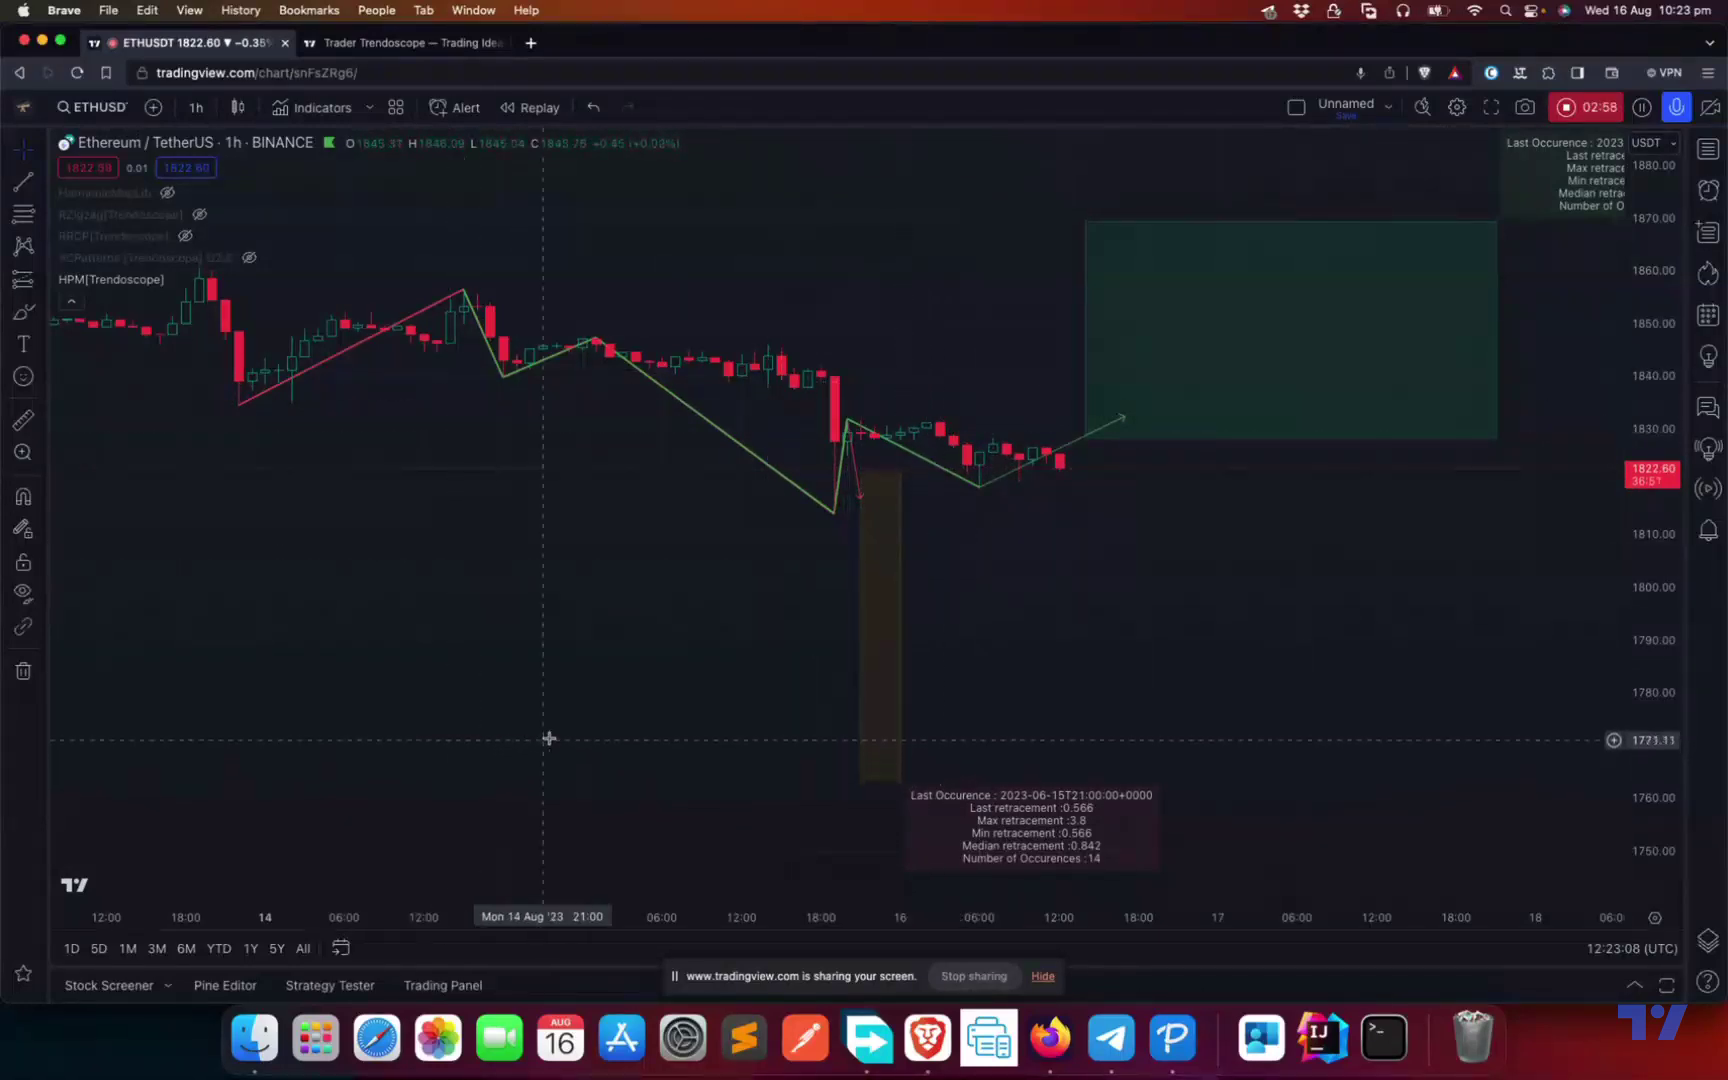
drag(548, 733, 498, 629)
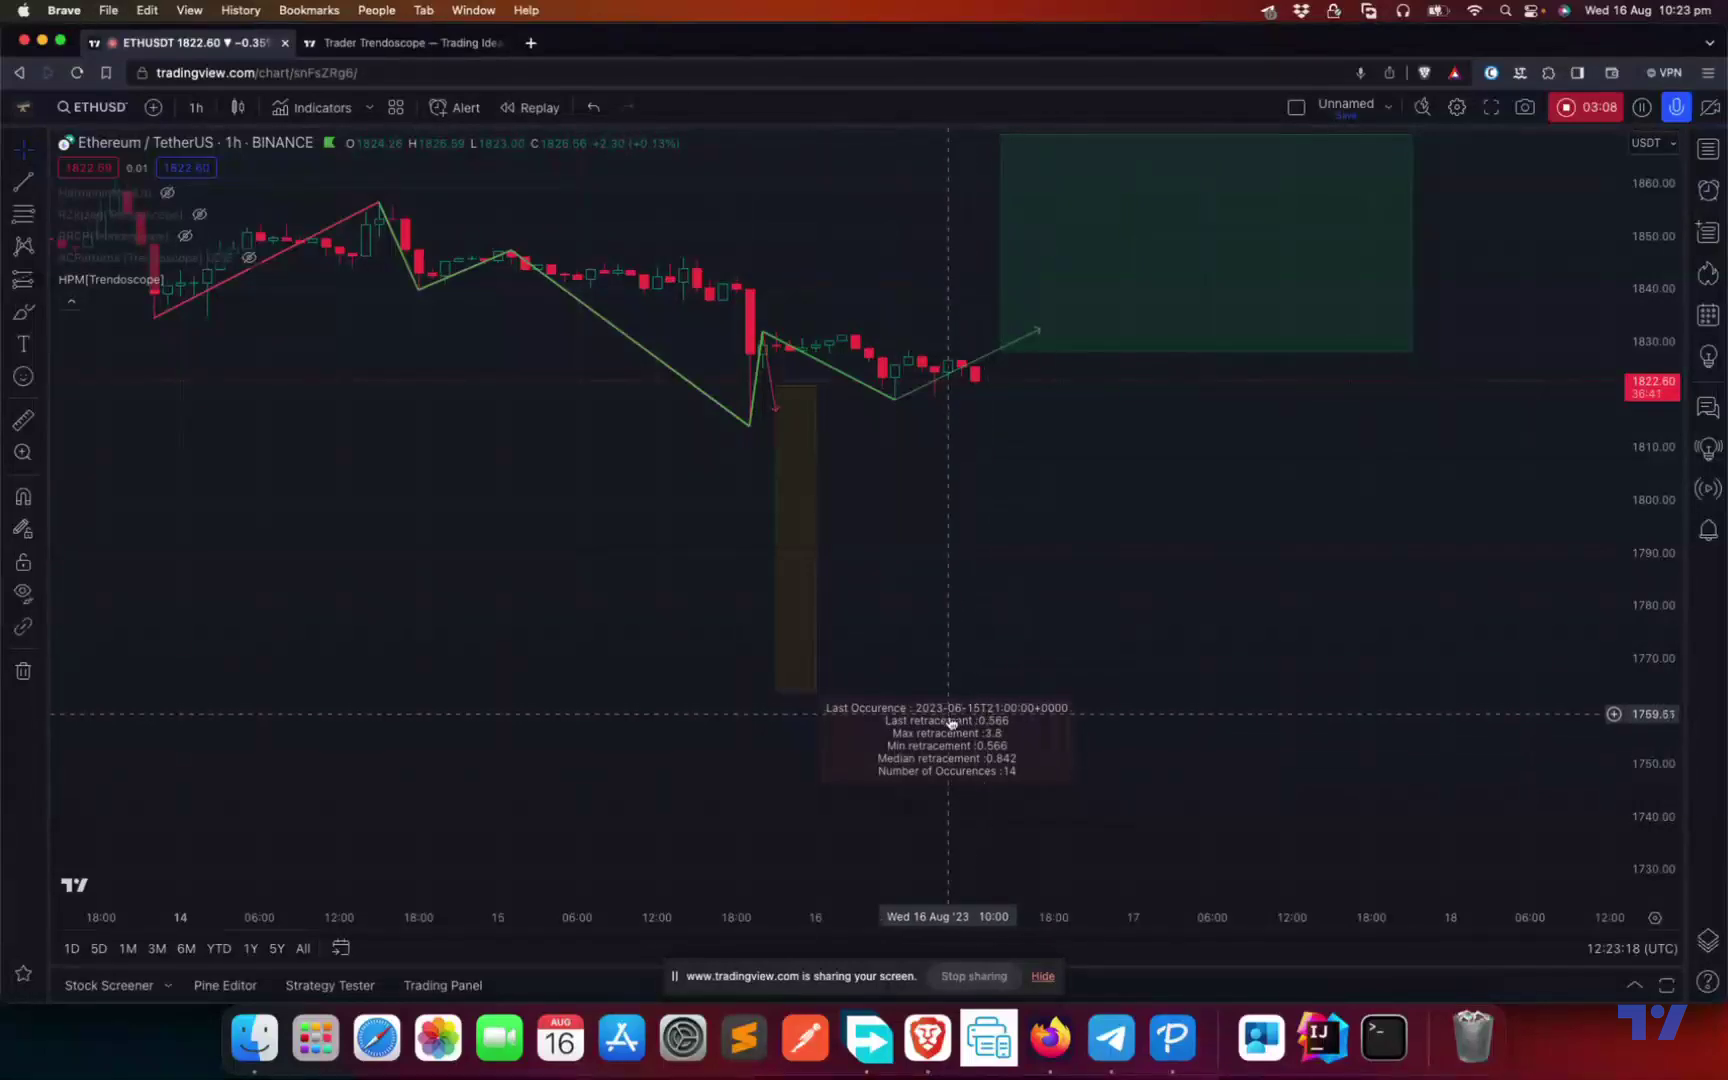
drag(773, 590, 914, 706)
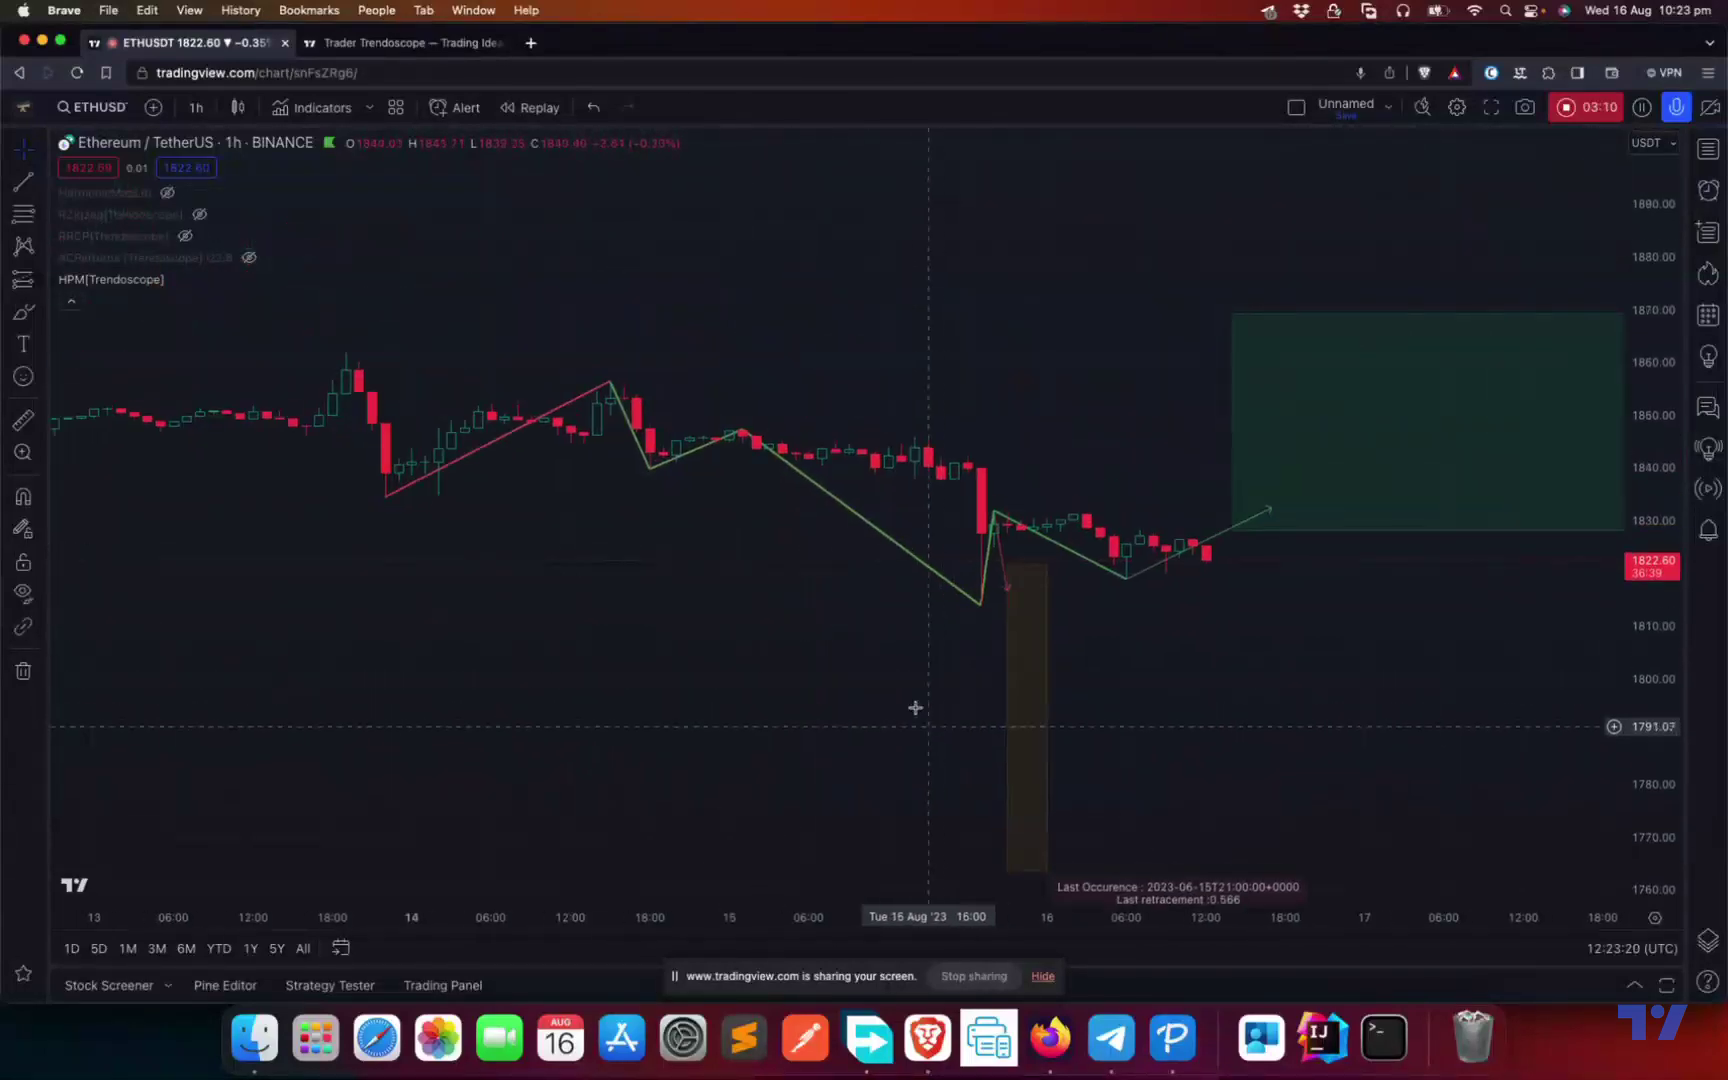
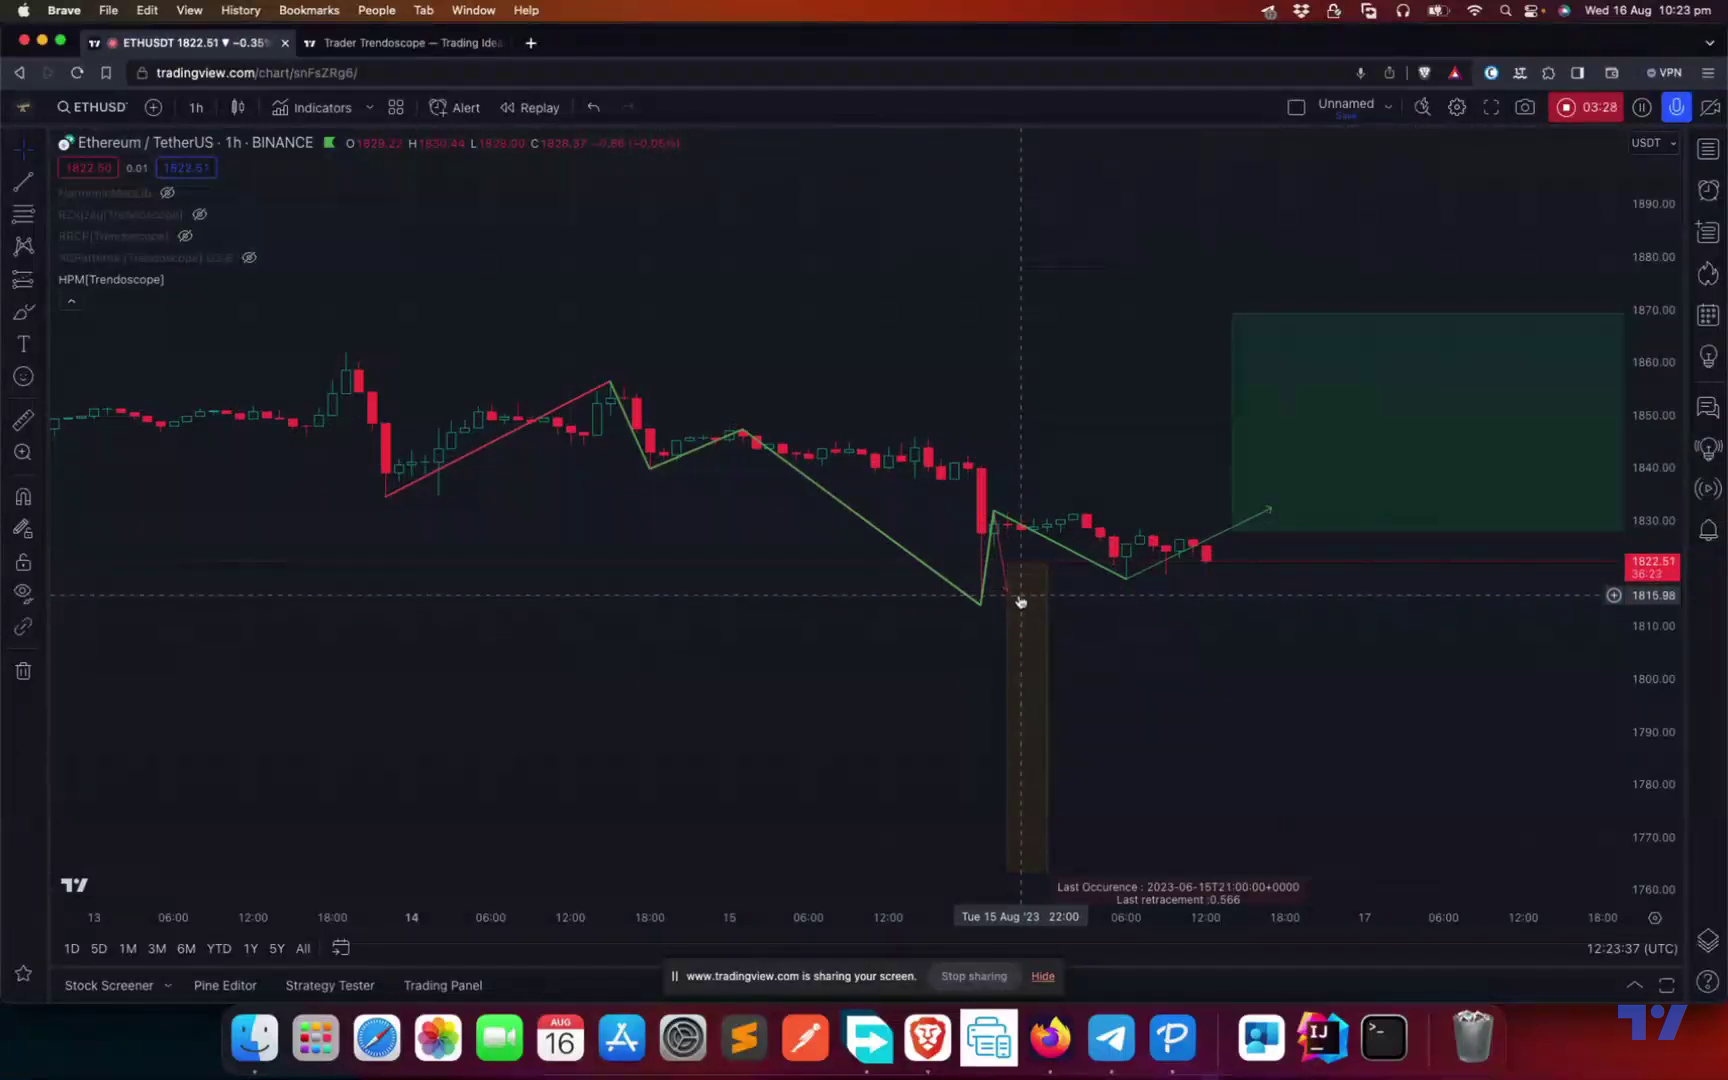
drag(1027, 596, 912, 523)
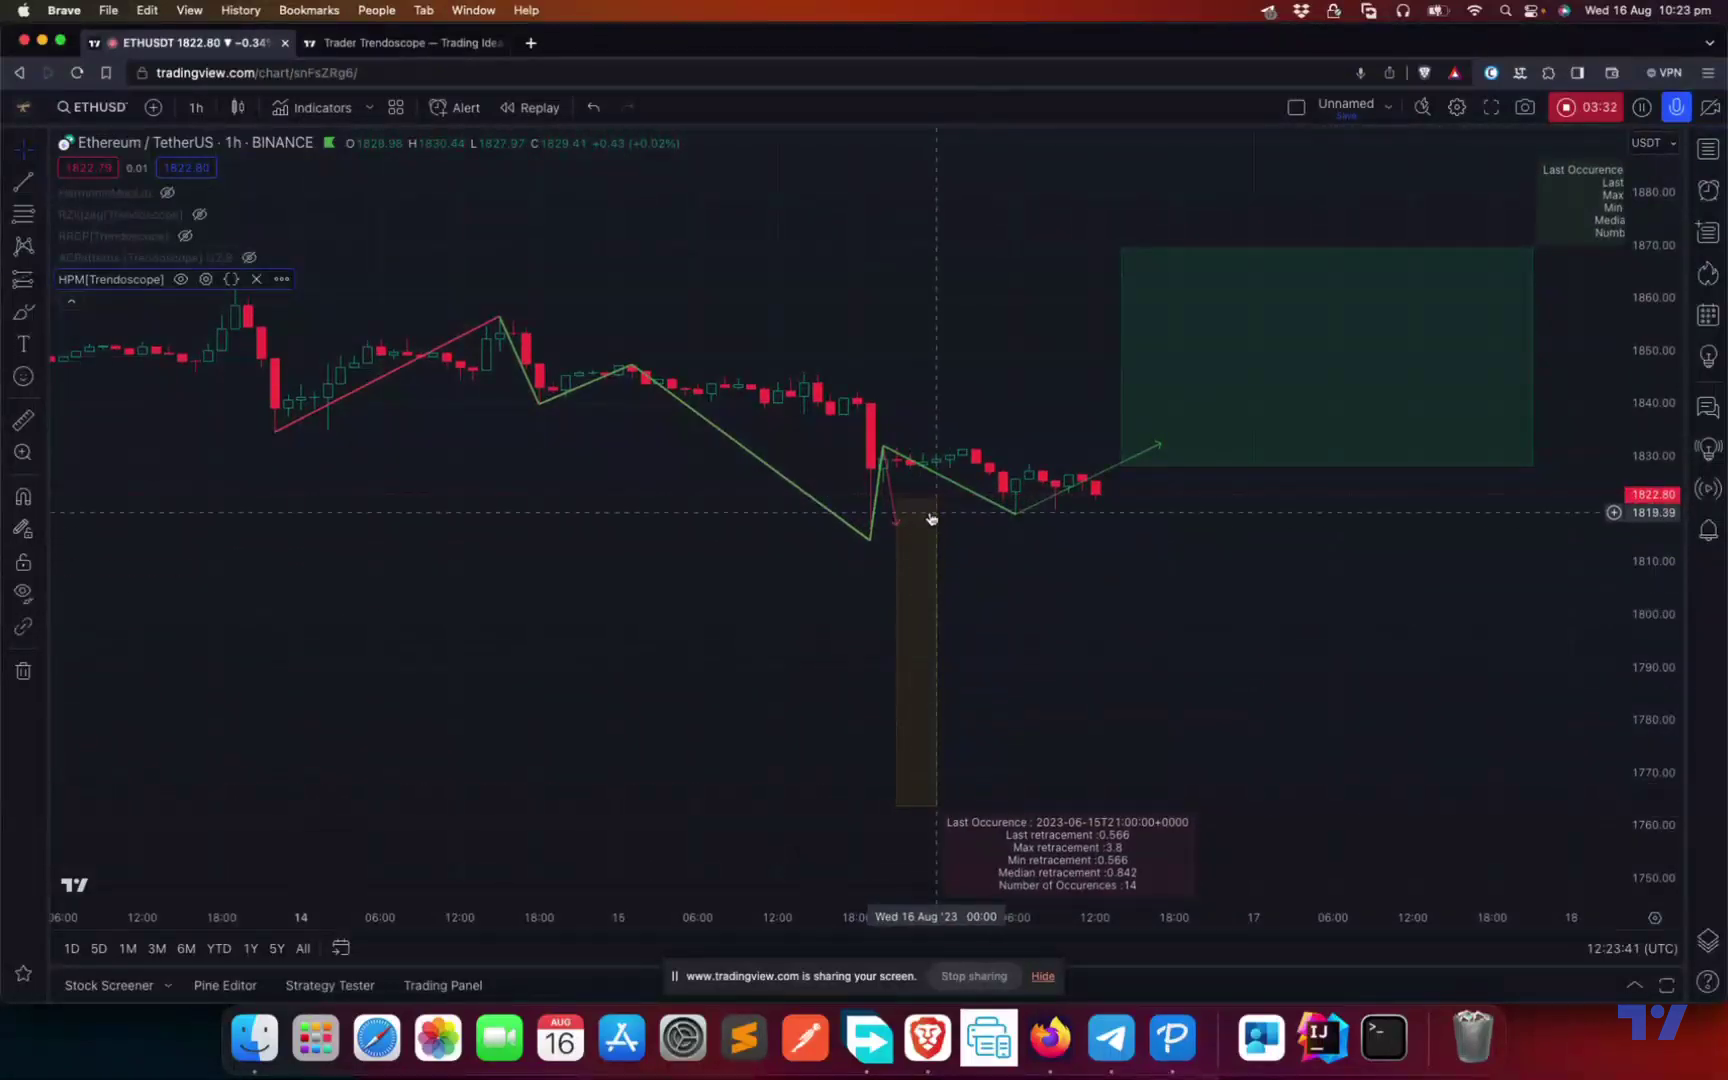
drag(964, 617, 911, 636)
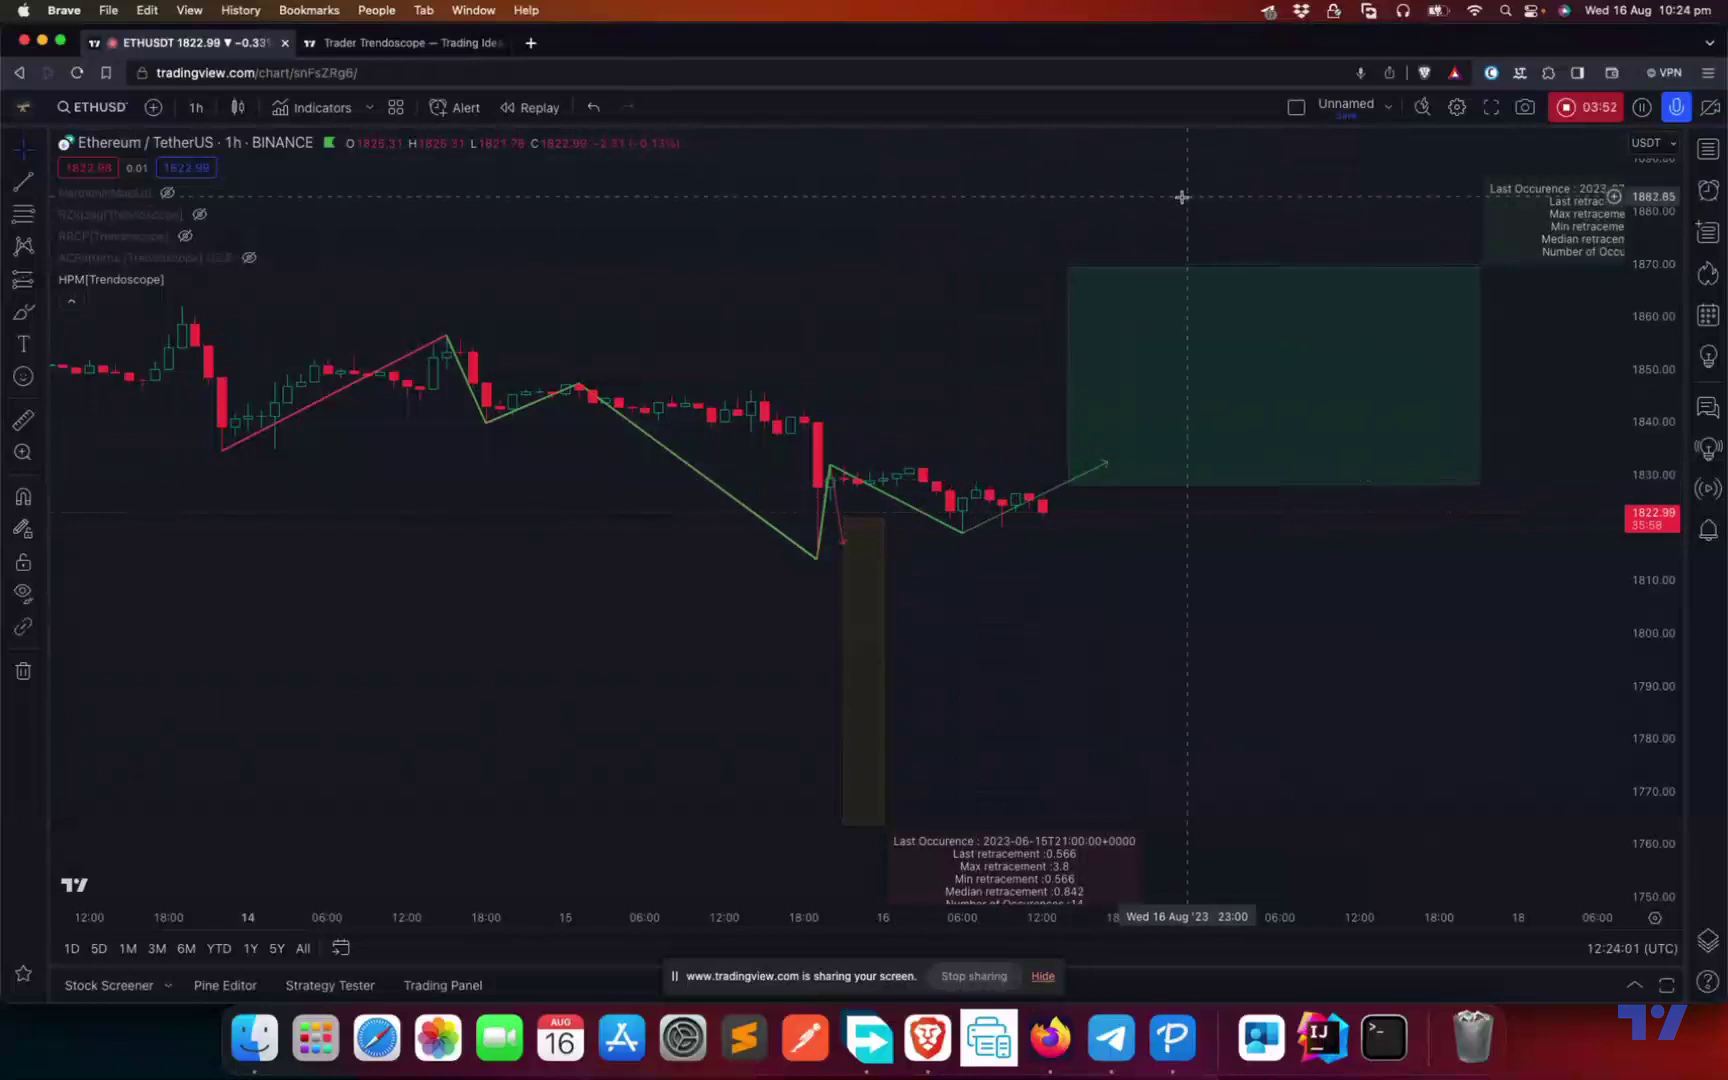
Step: Examine the green bullish projection box and its retracement statistics, and compare them with those of the bearish projection
scroll(1100, 485, right, 5)
scroll(1026, 491, right, 2)
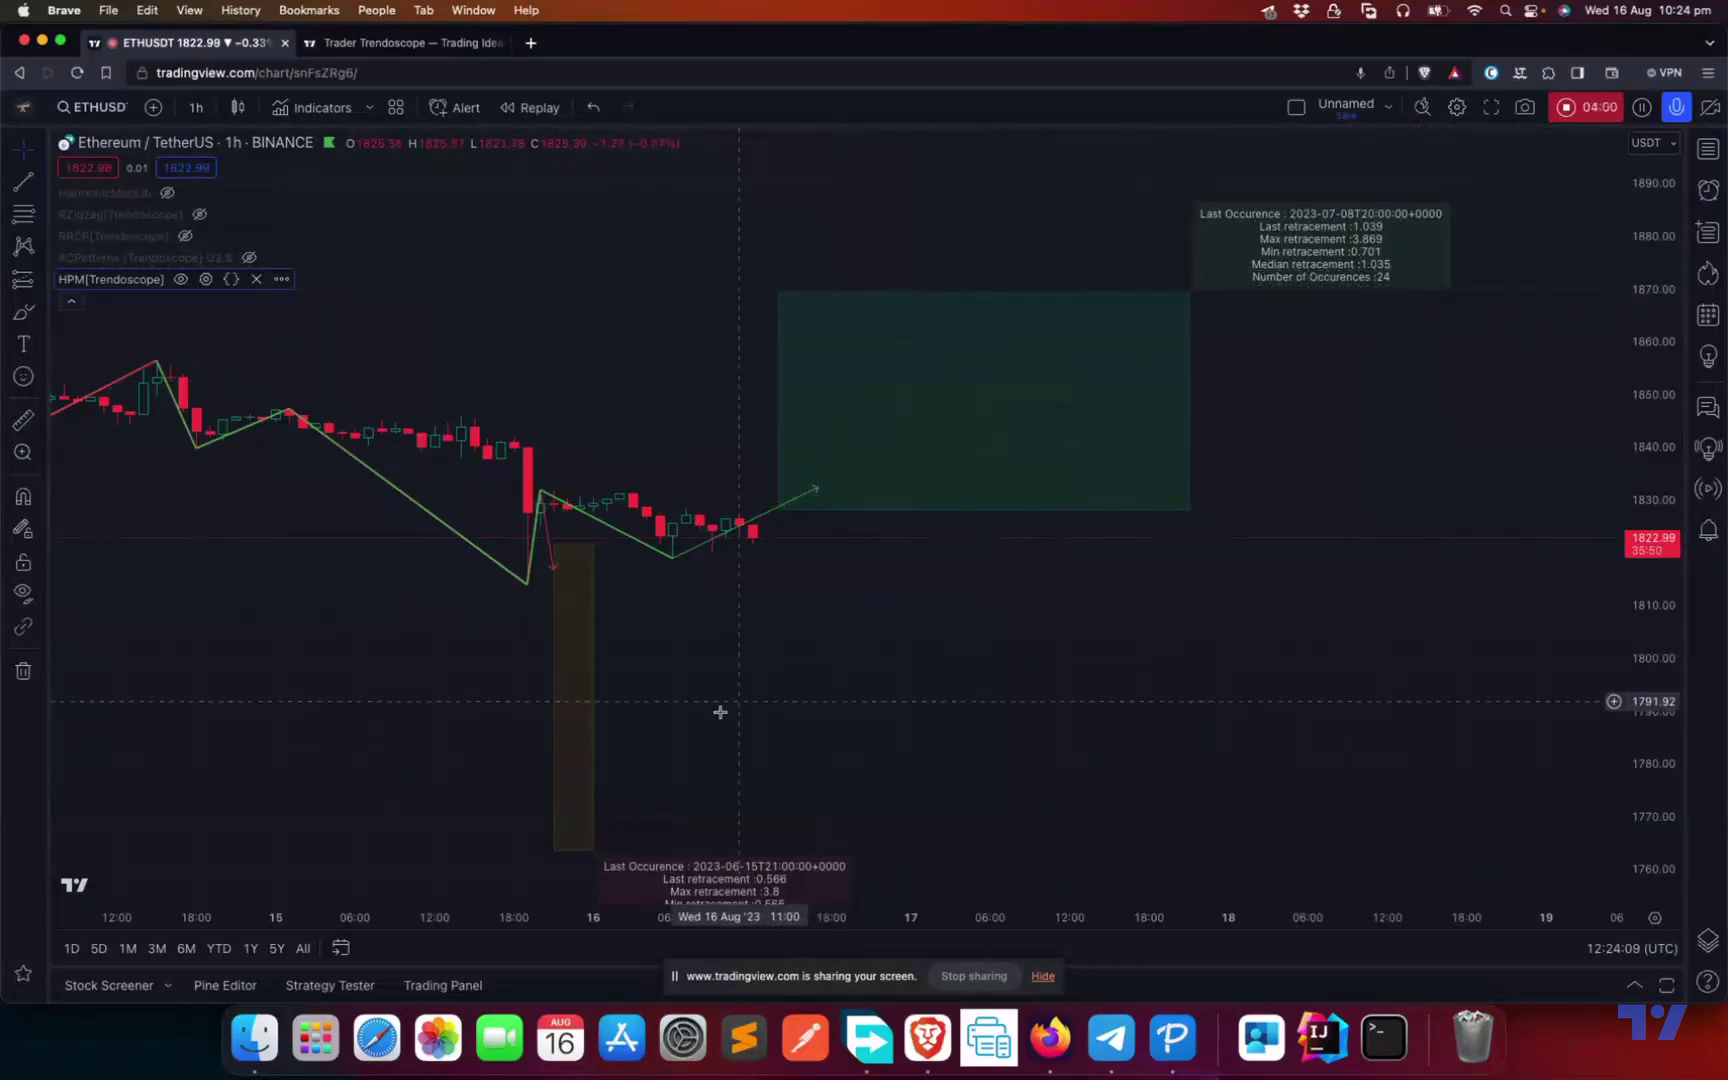
scroll(620, 720, left, 3)
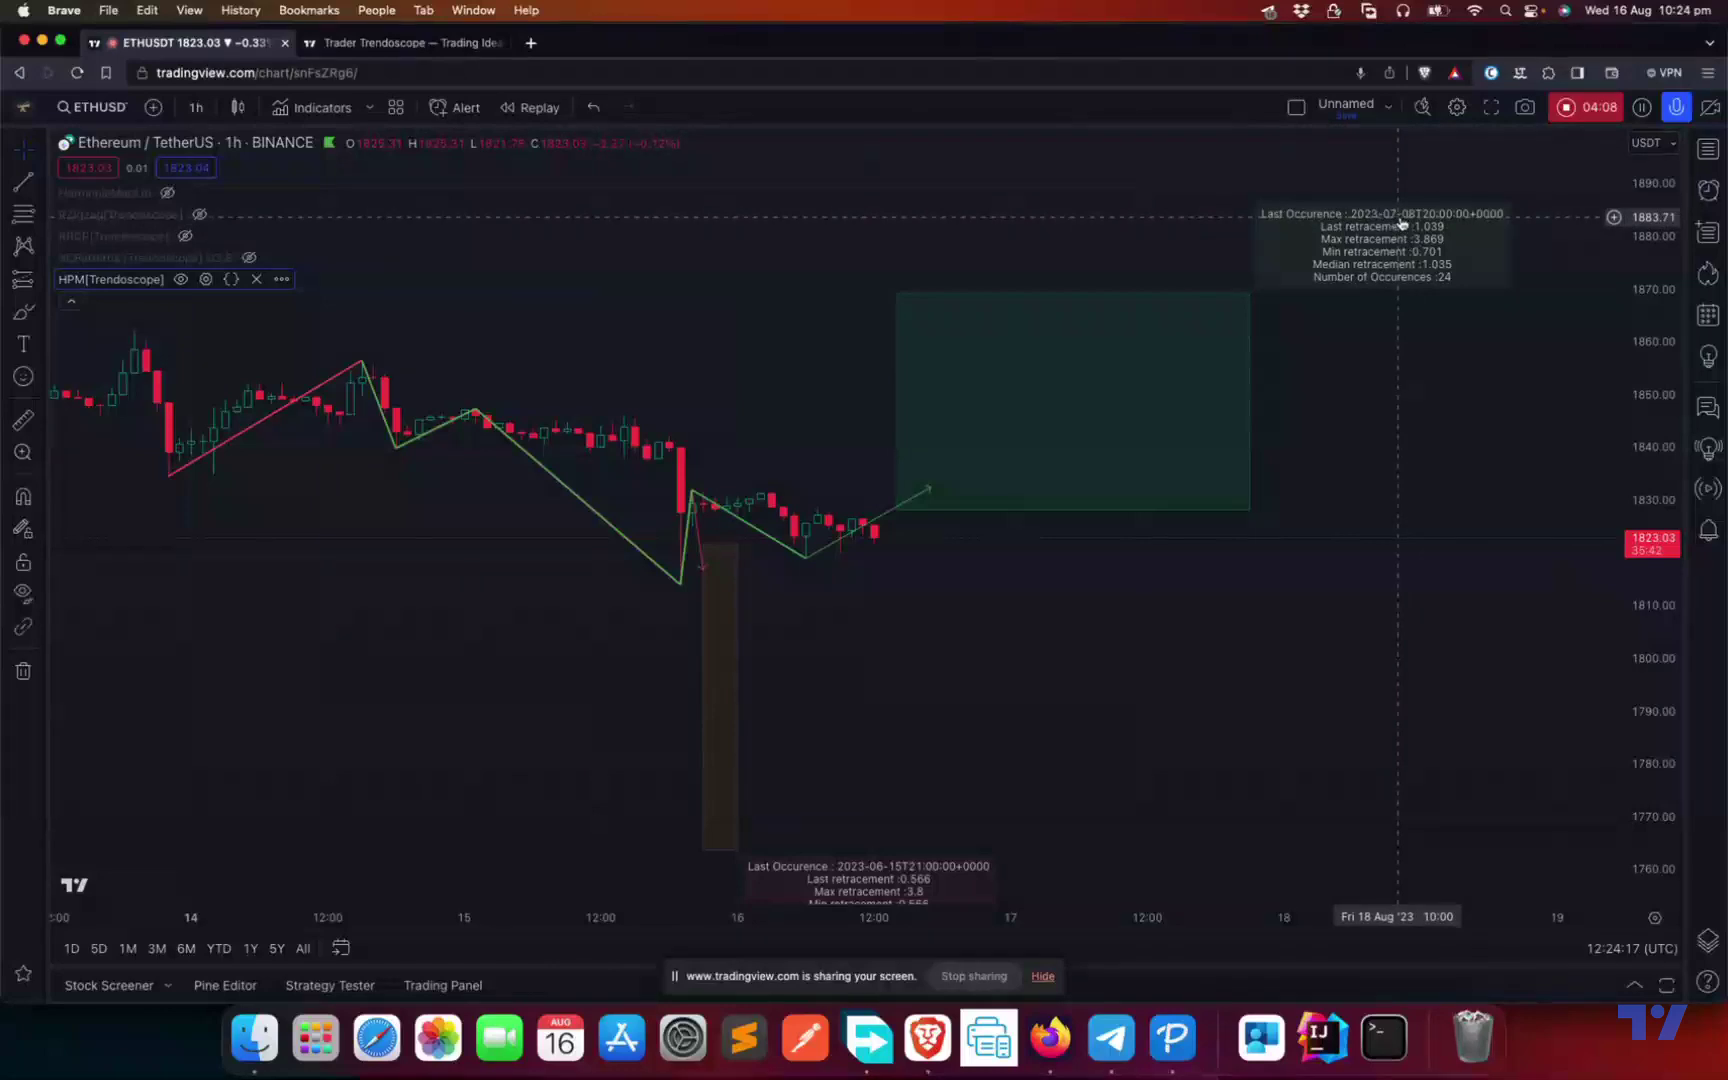
drag(850, 560, 1242, 438)
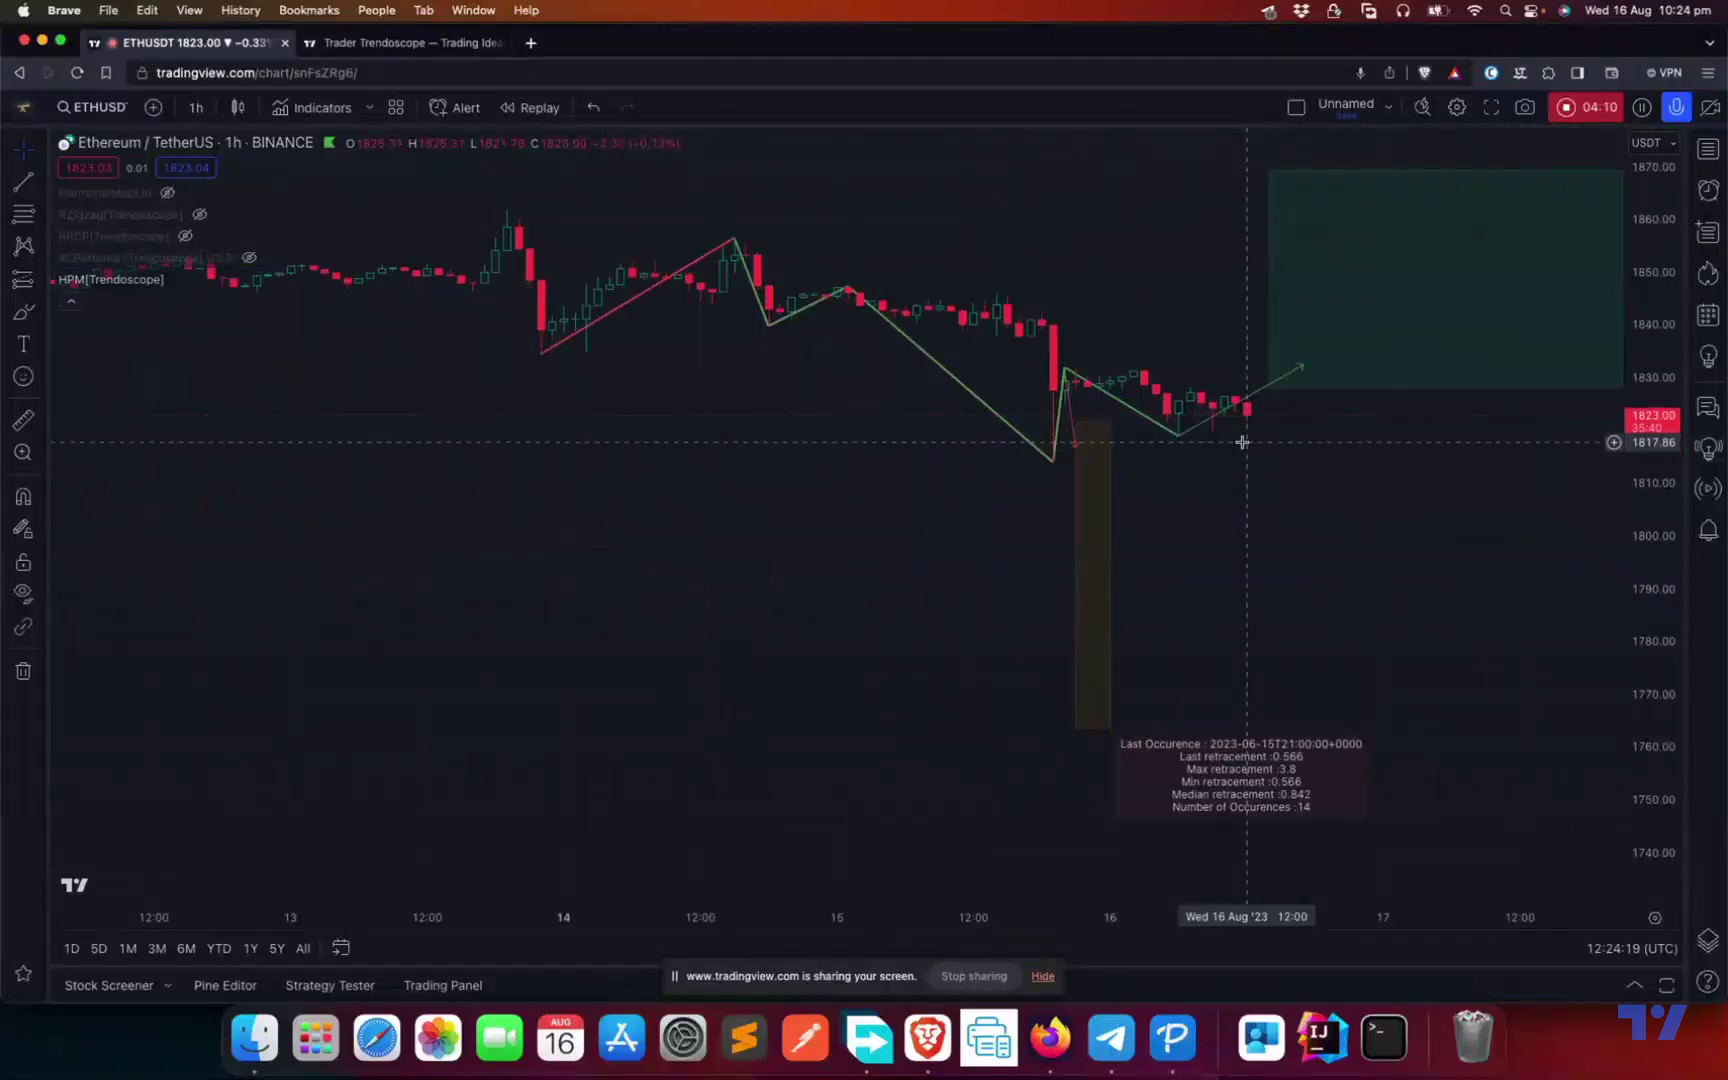
scroll(687, 679, right, 2)
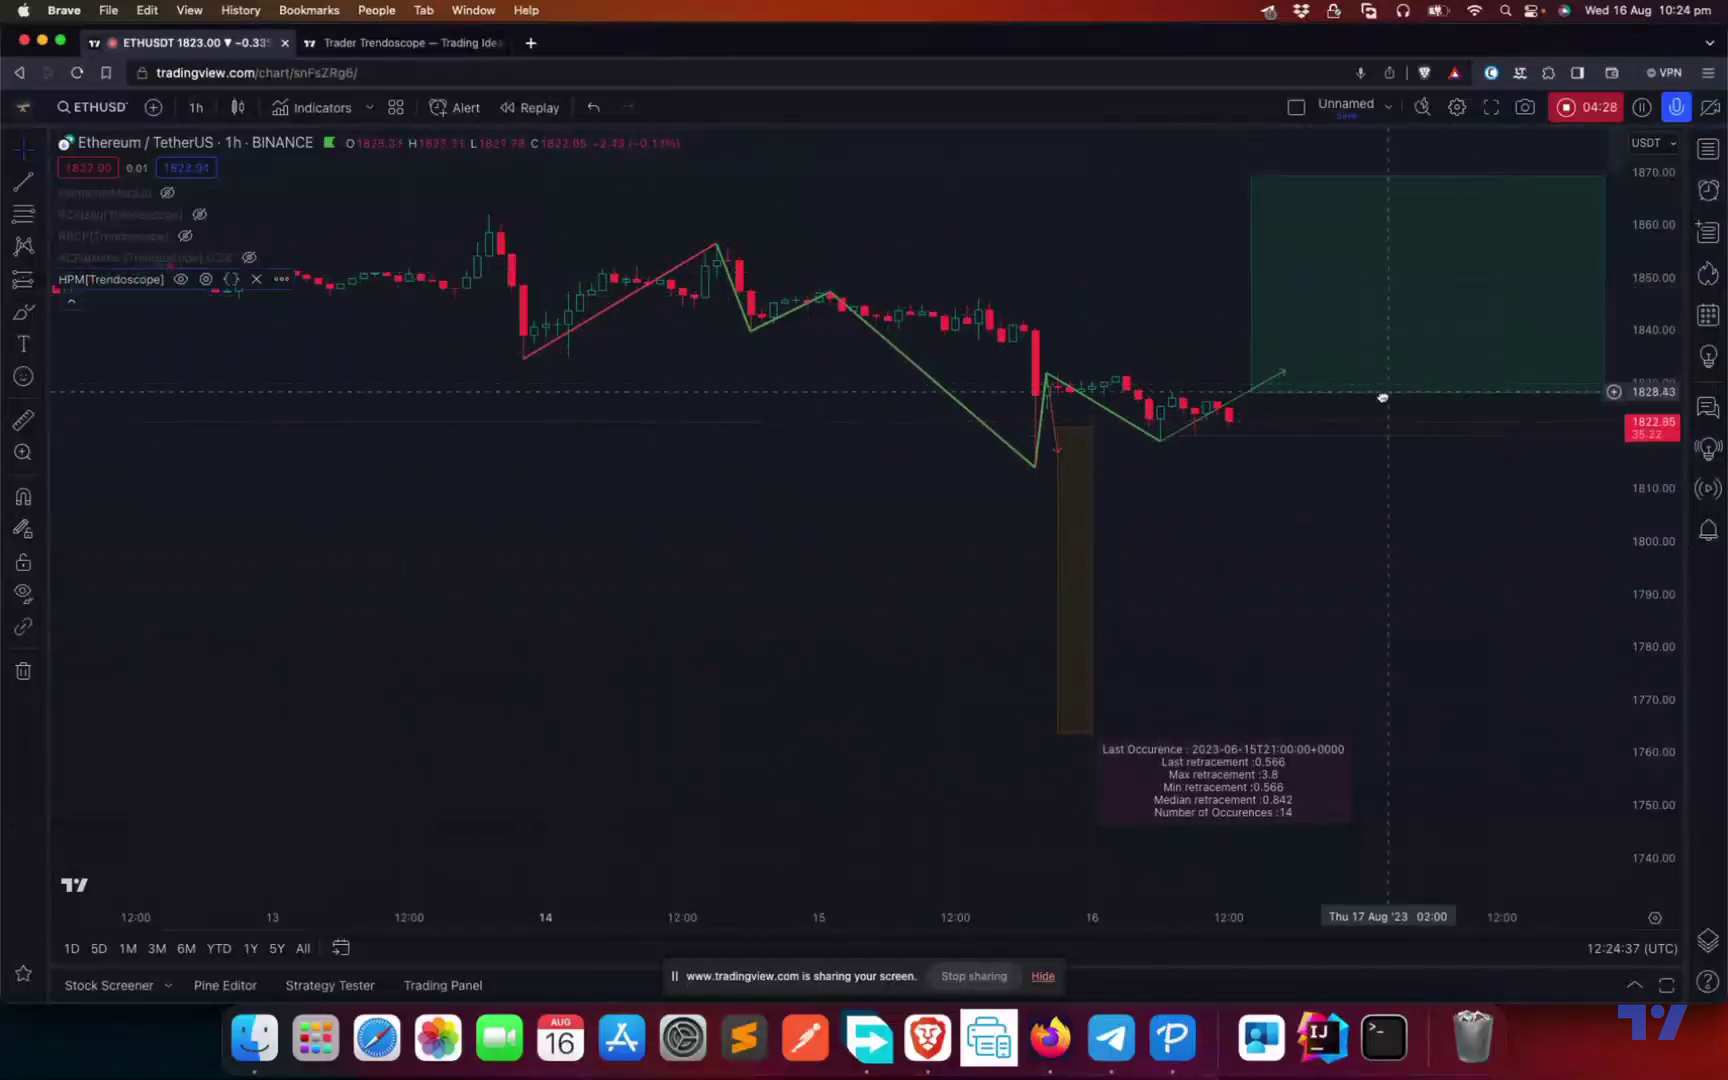
drag(1390, 388, 1203, 490)
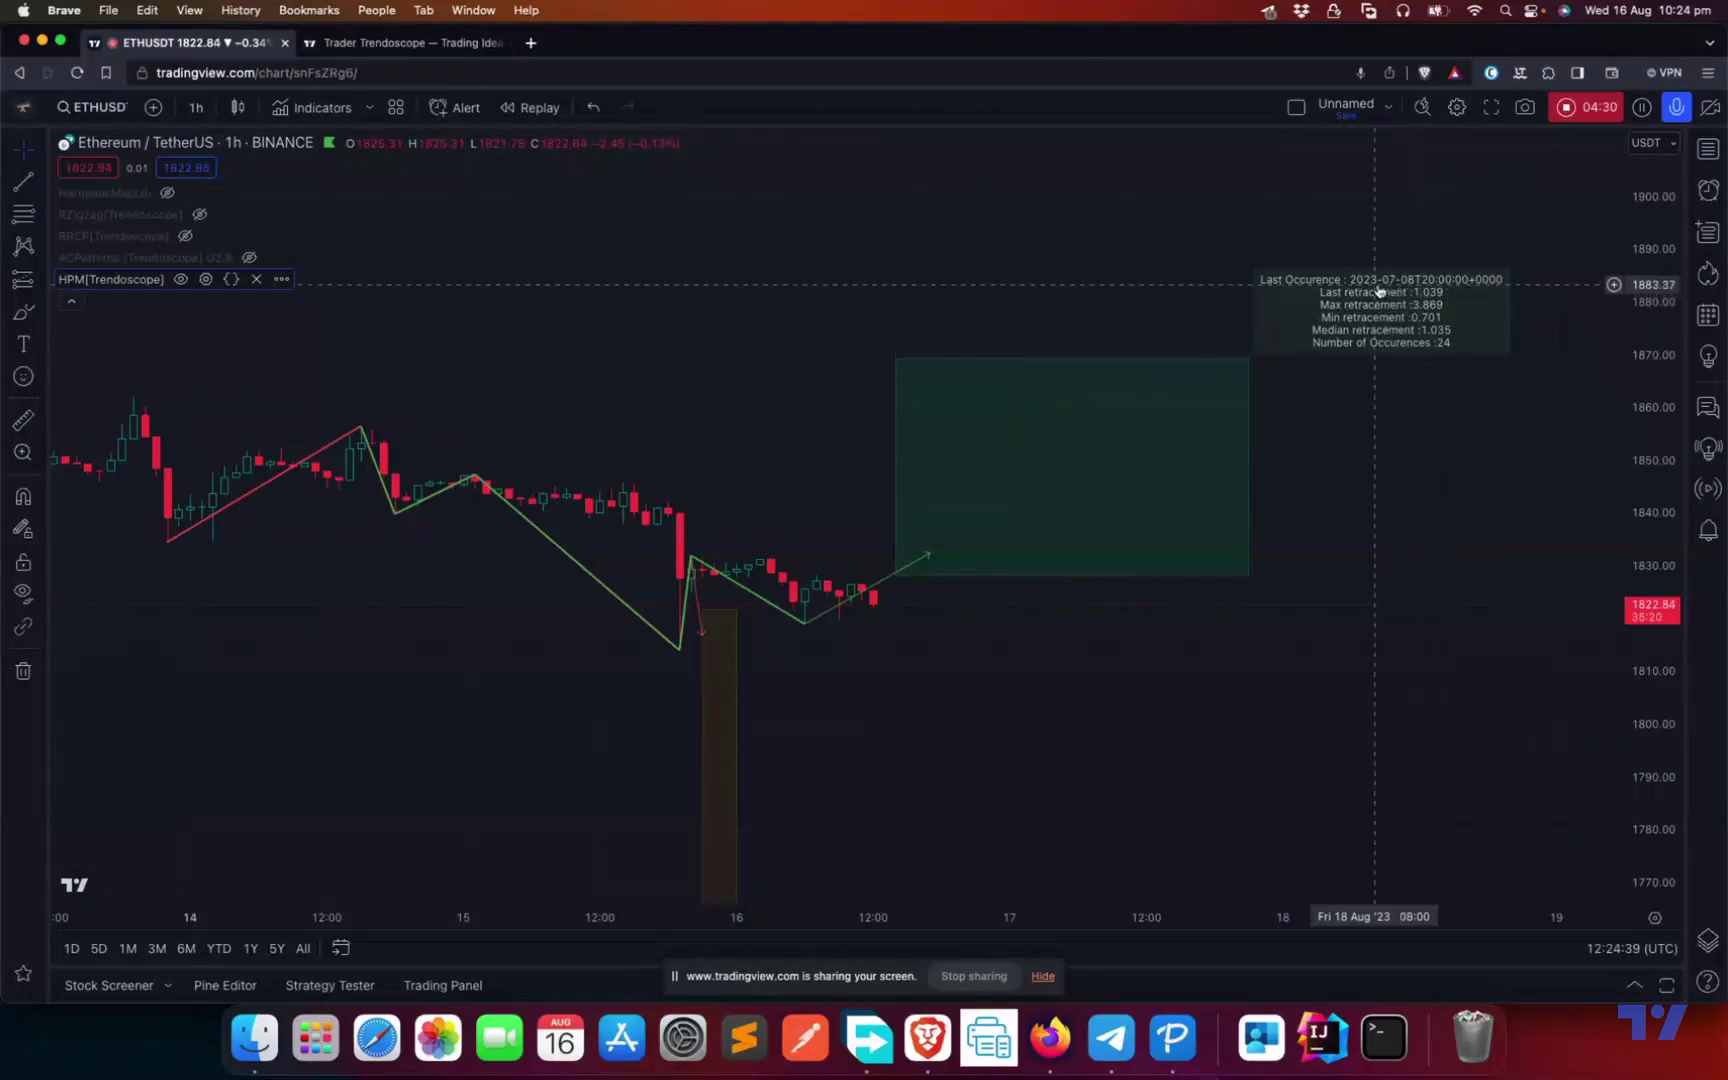
Step: Go back through the ETHUSDT hourly price history to the bullish pattern's last occurrence on 8 July 2023
drag(393, 652, 1034, 621)
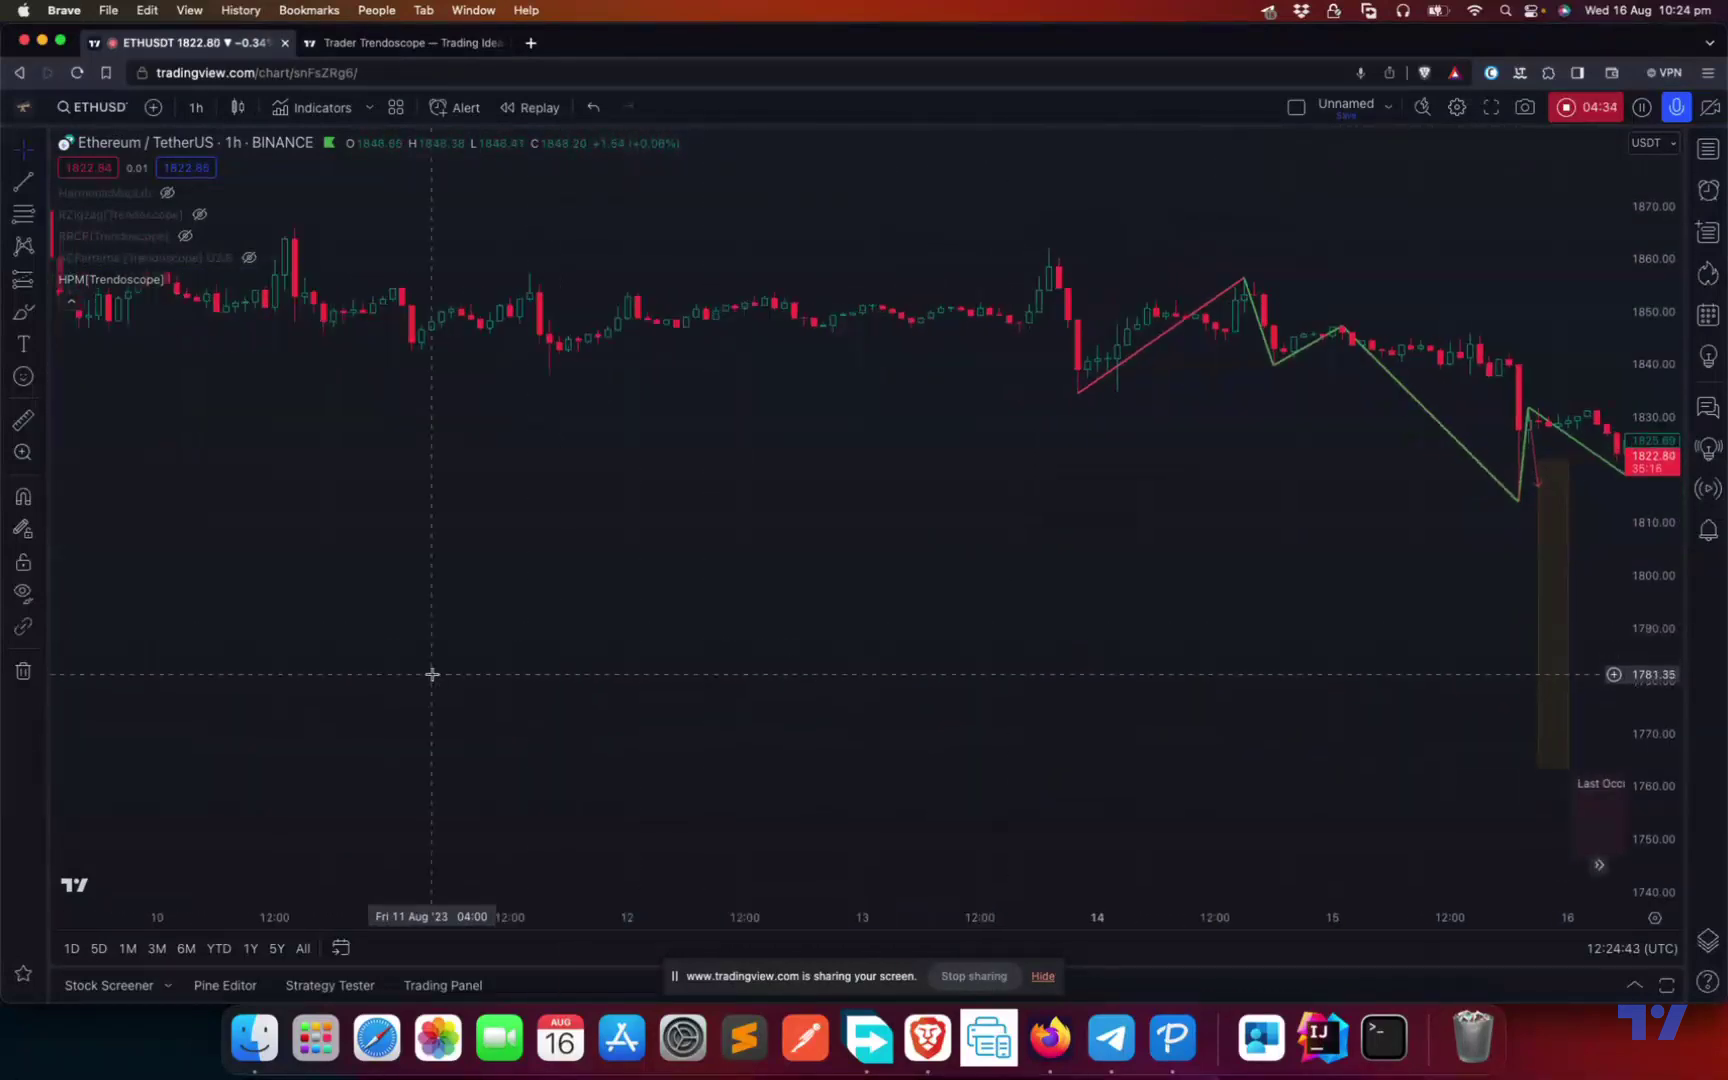
scroll(432, 674, left, 20)
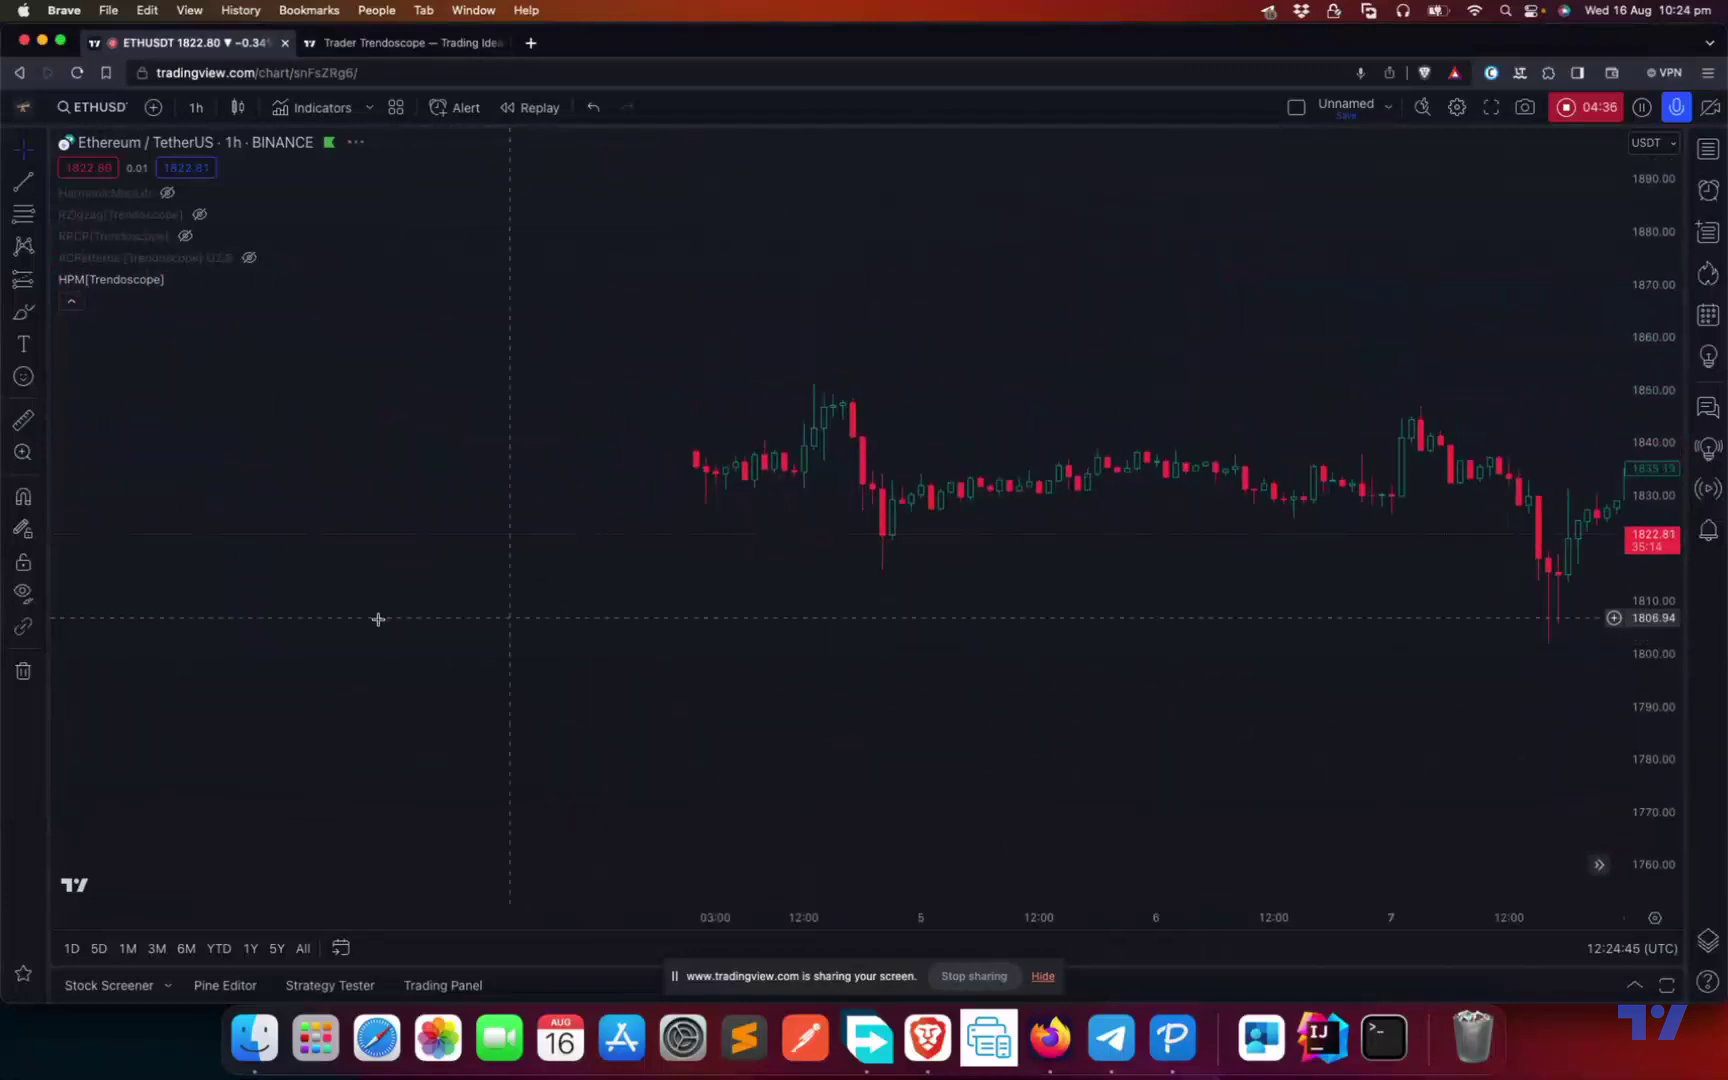
scroll(536, 626, left, 20)
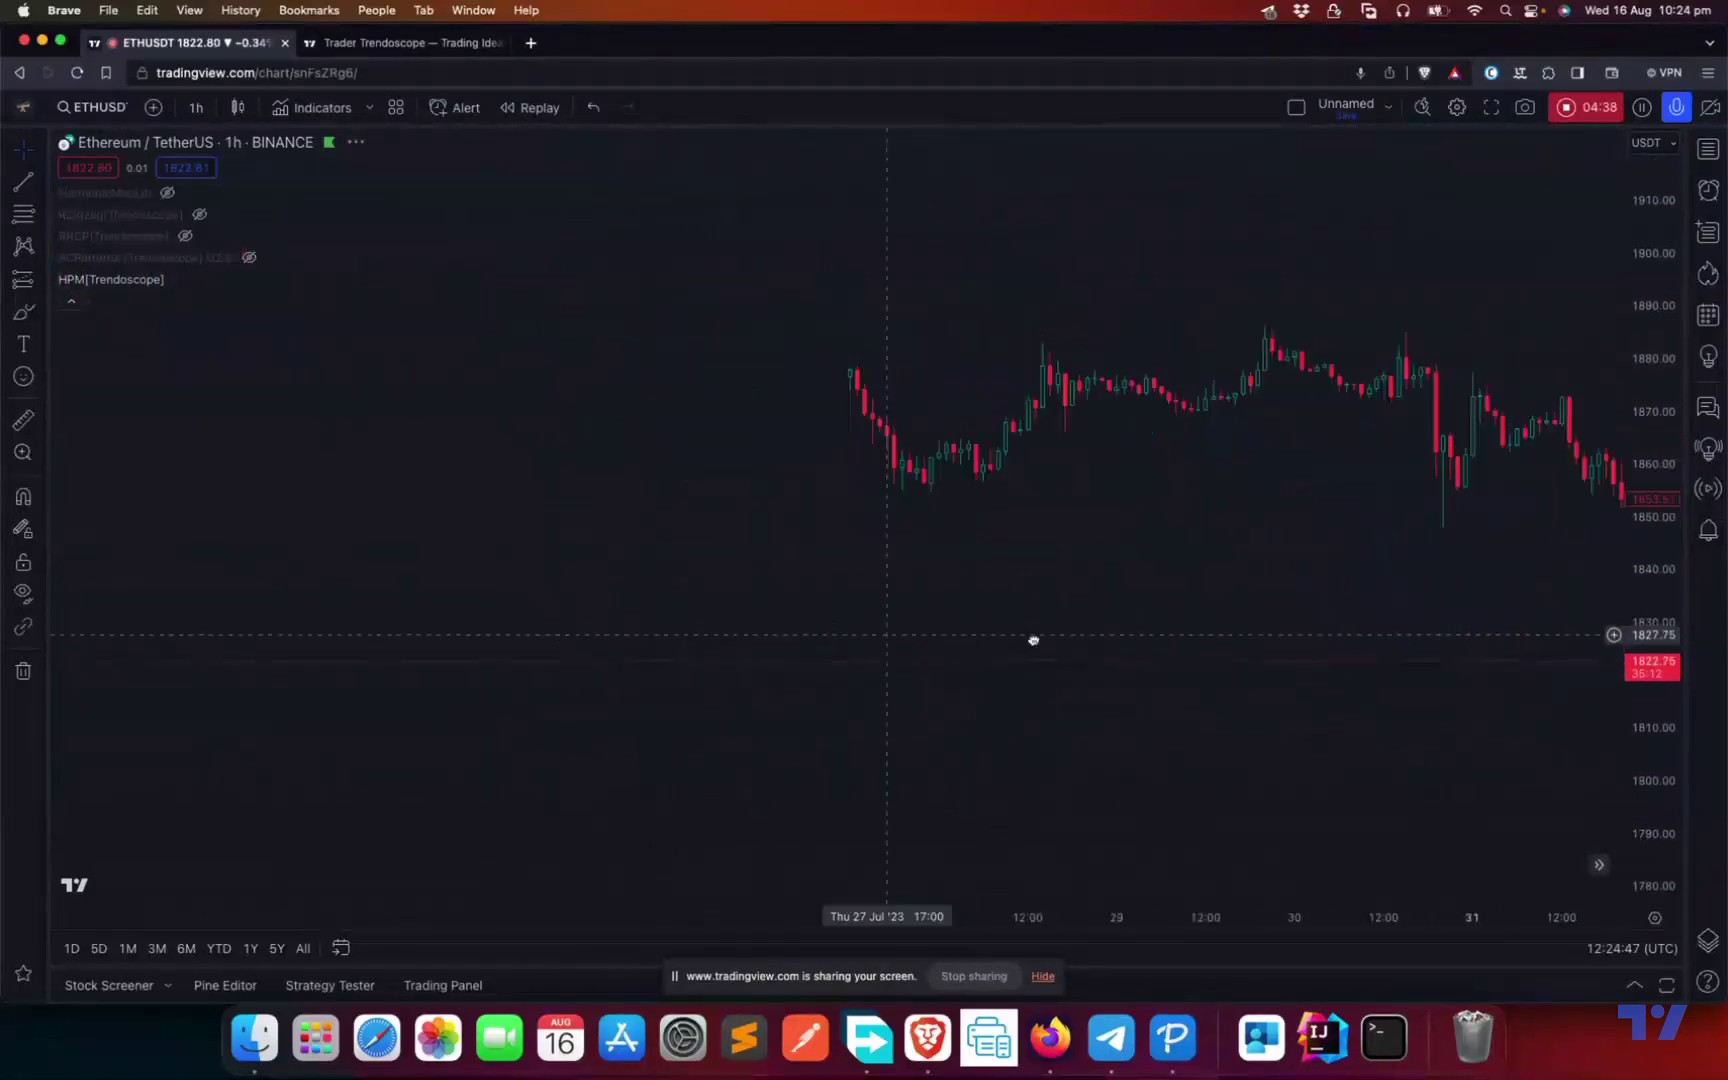
scroll(742, 630, down, 3)
scroll(655, 622, left, 15)
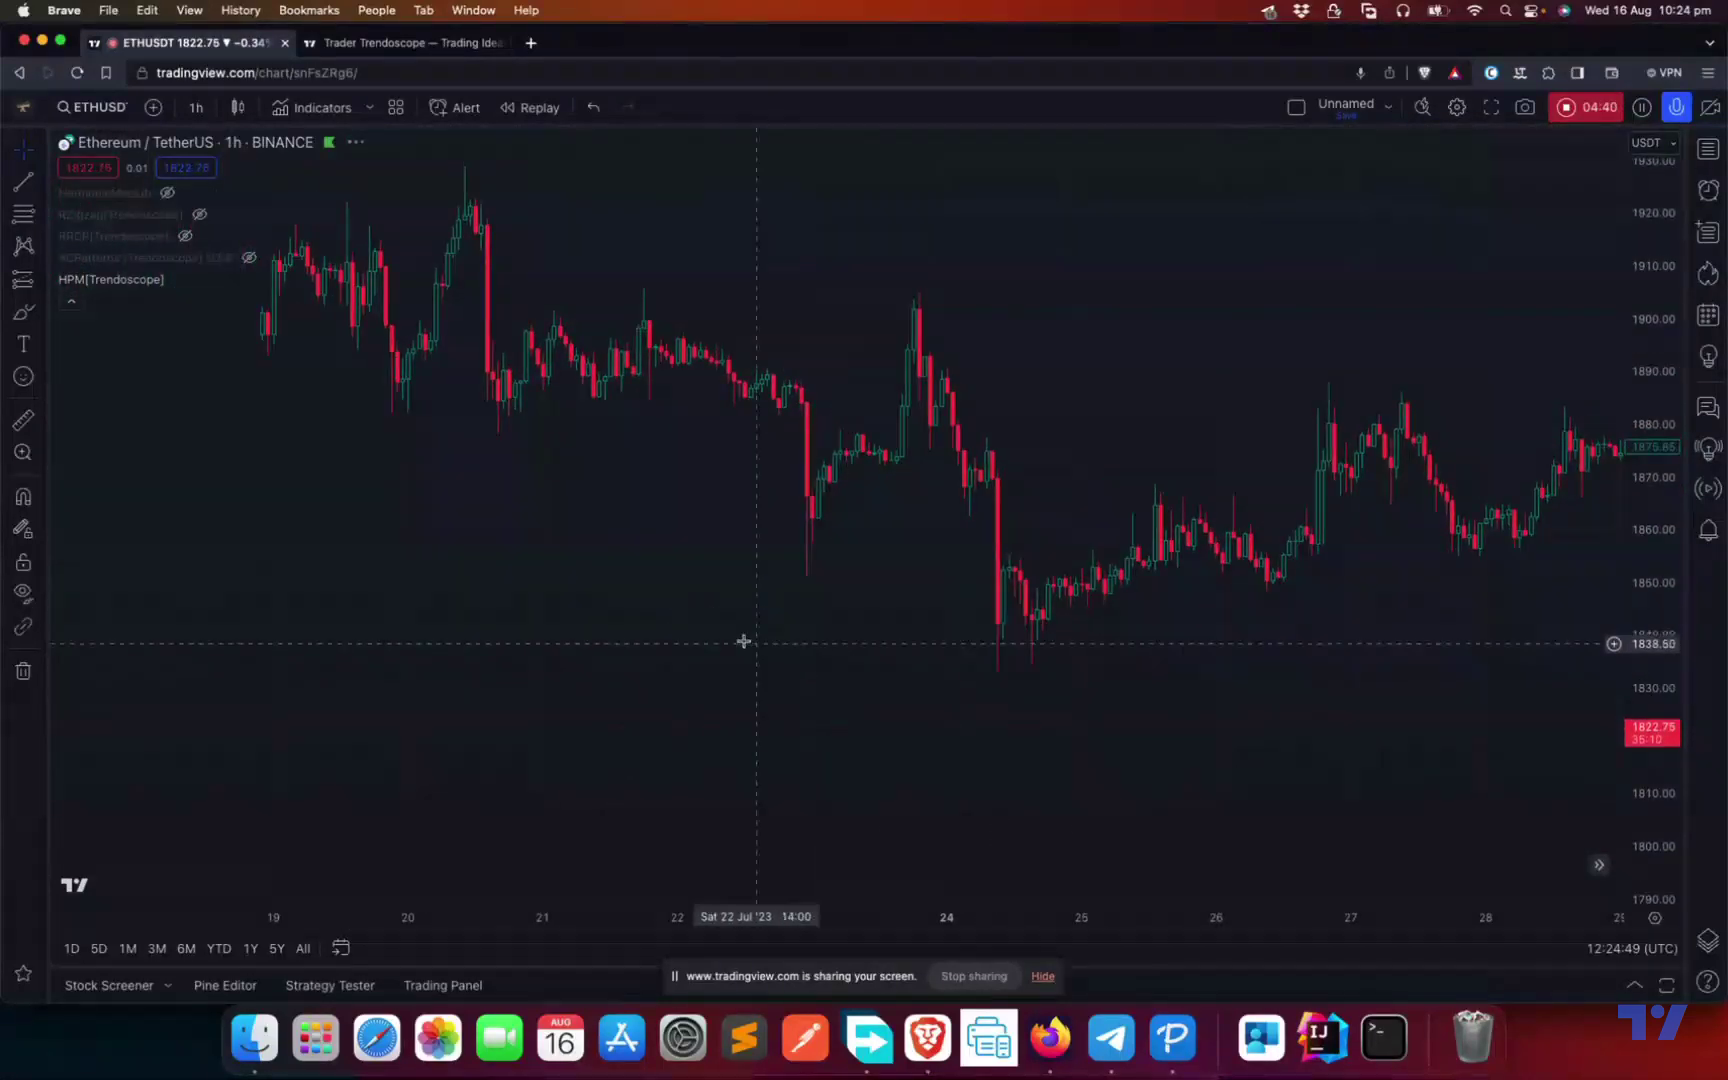
scroll(537, 620, left, 15)
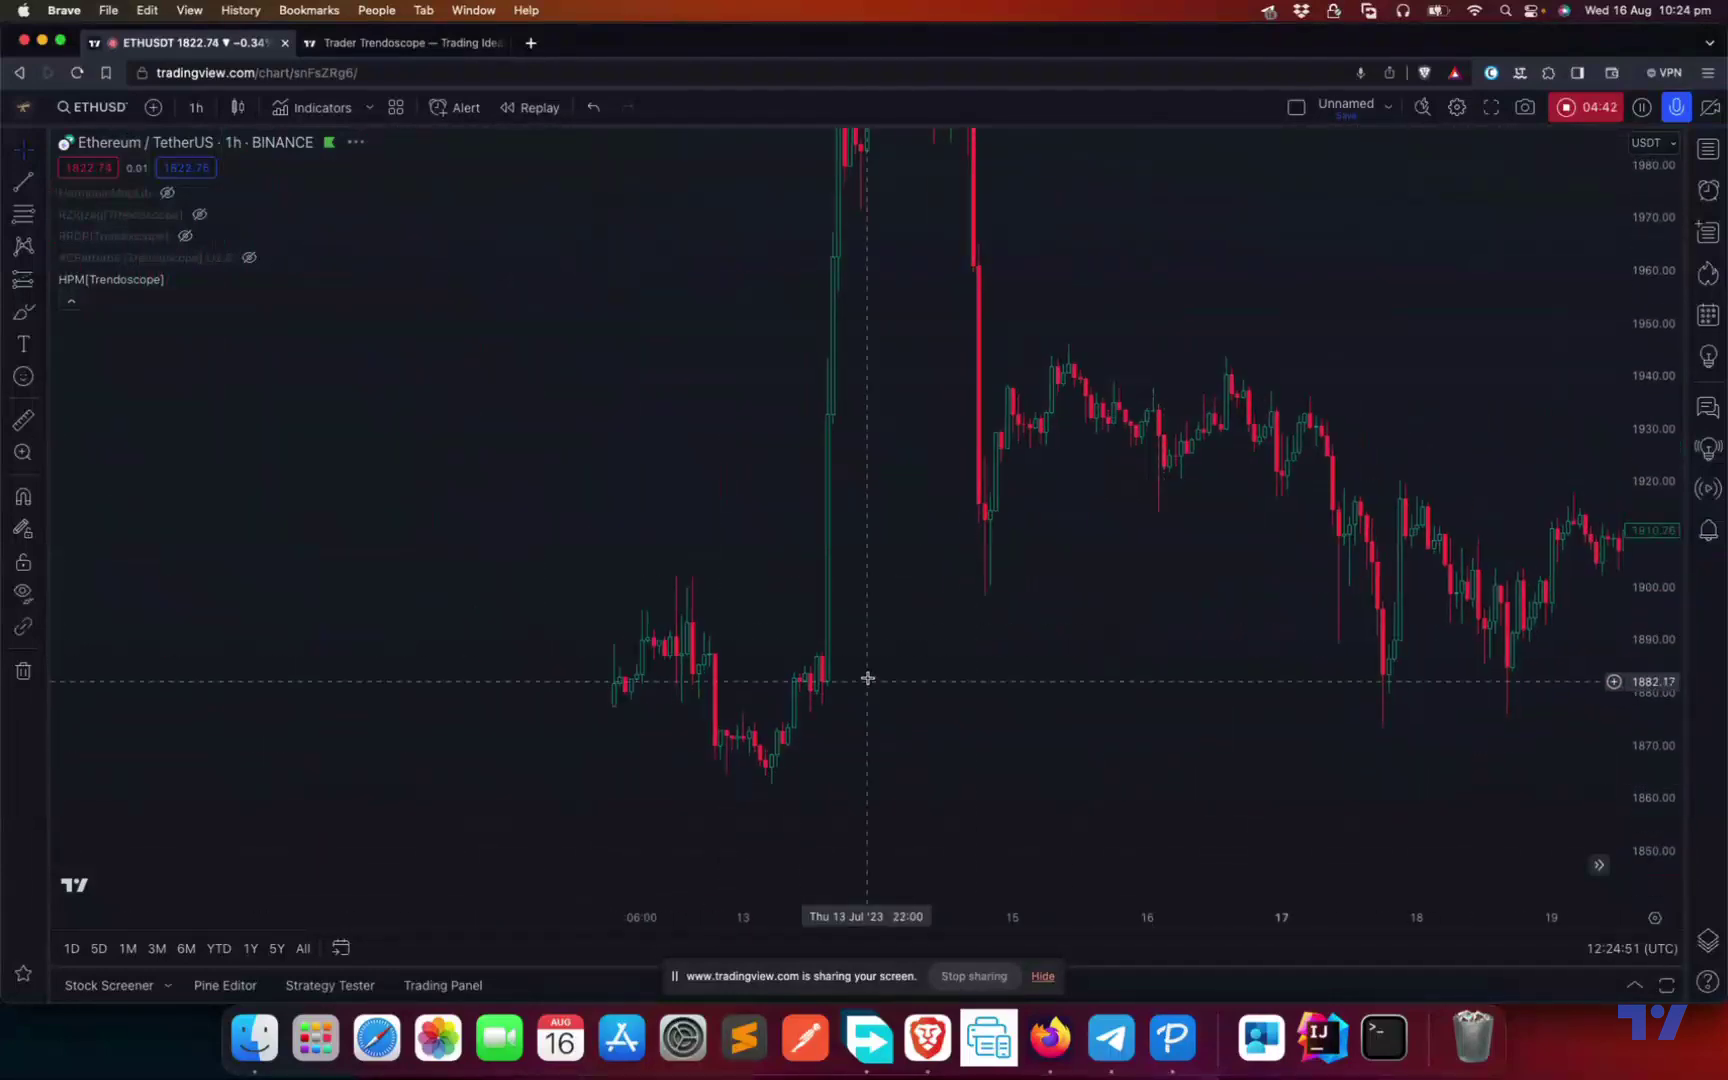
scroll(770, 605, left, 10)
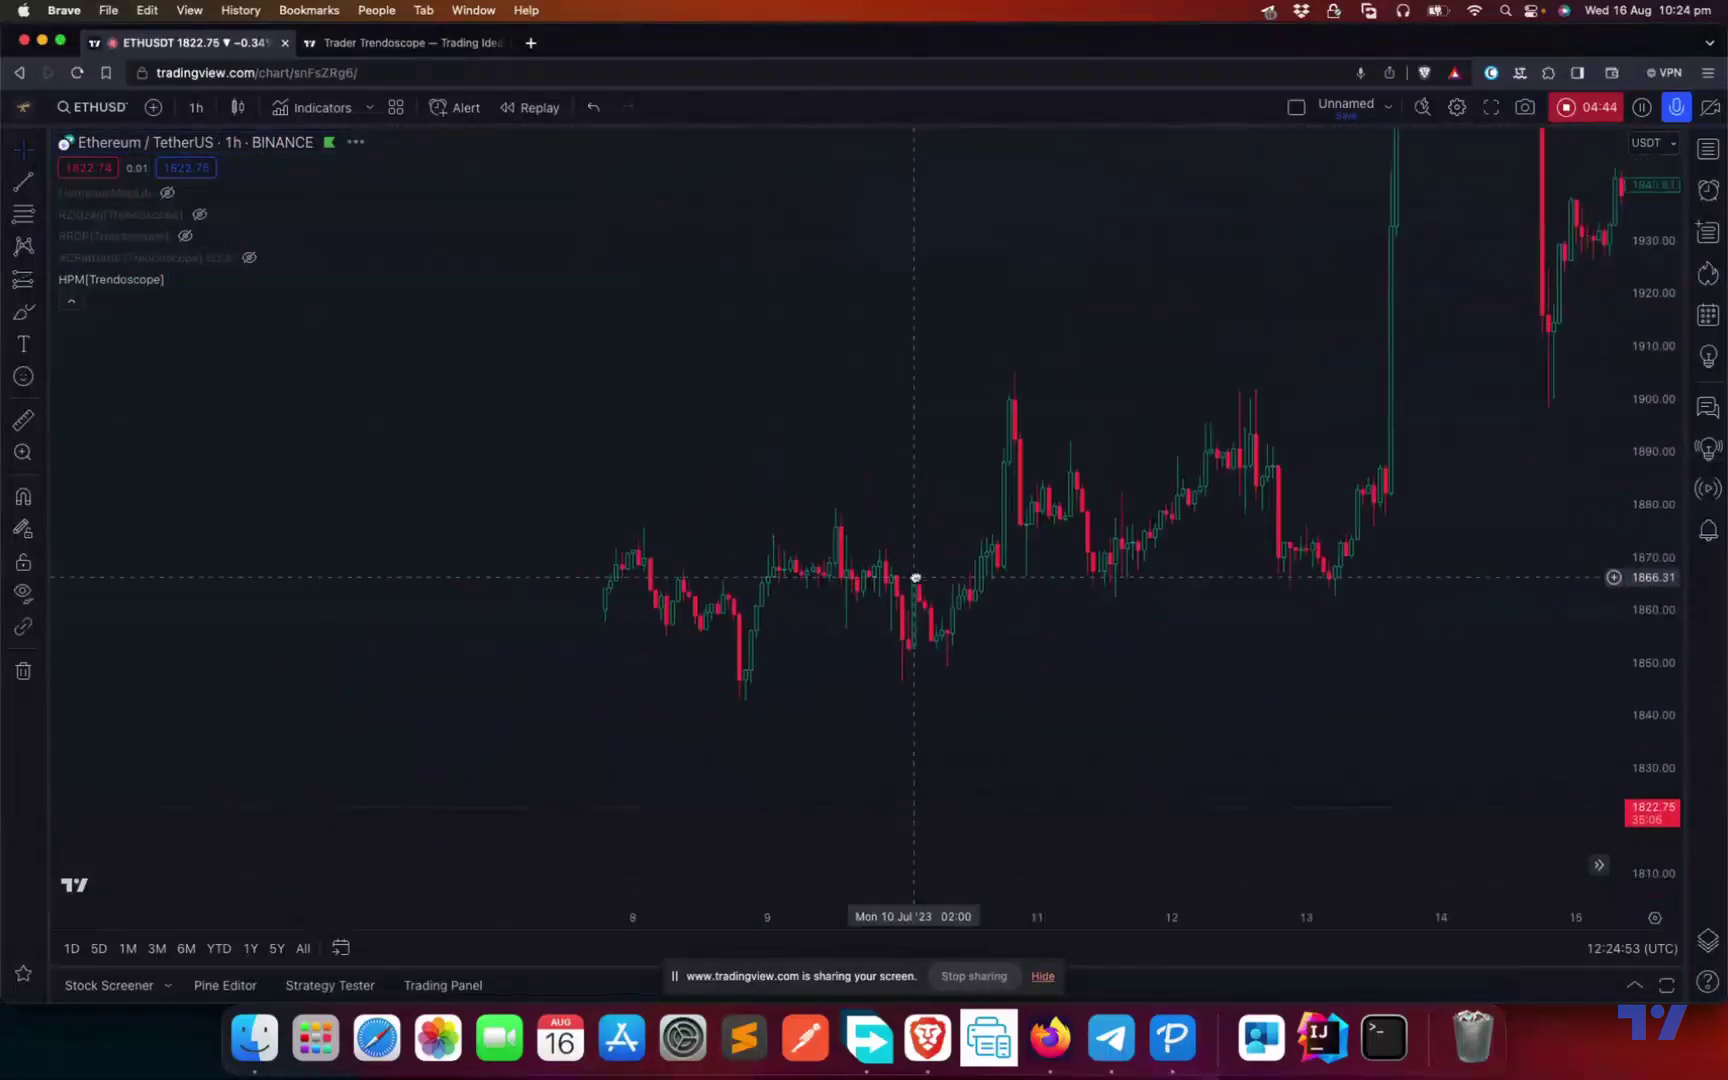
scroll(563, 645, left, 10)
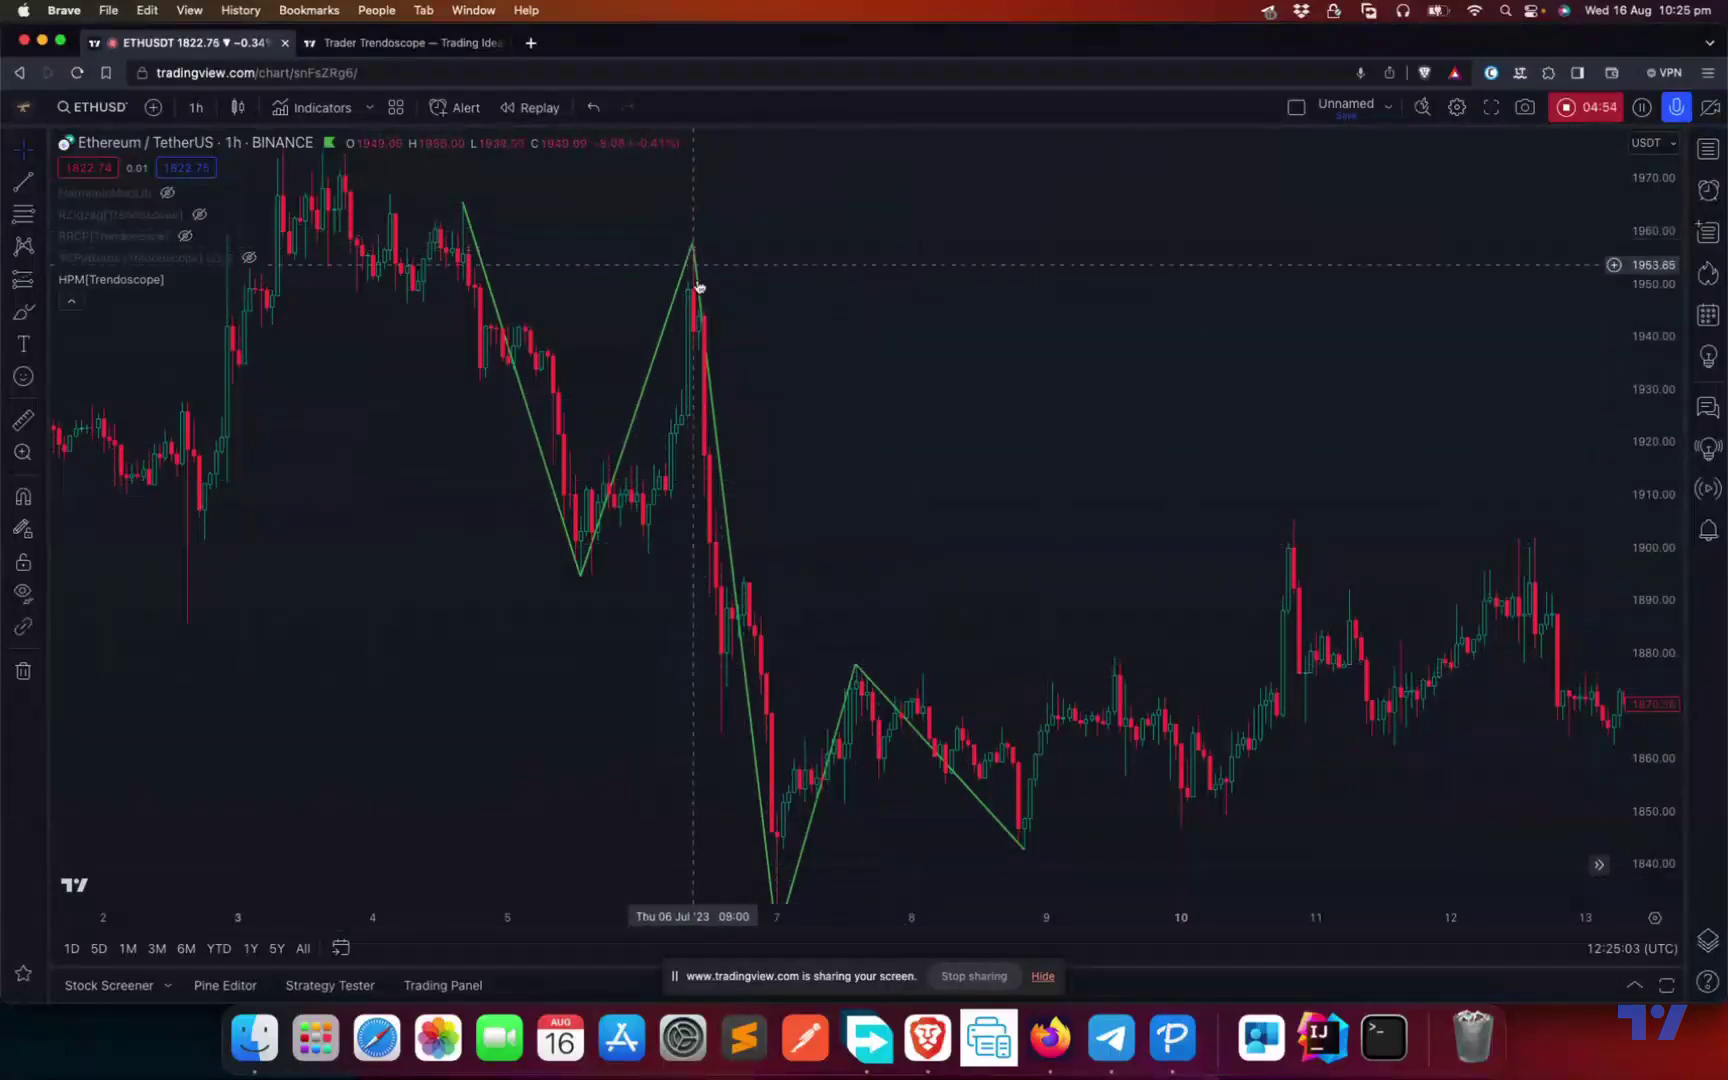
Step: Examine the green zigzag of the matching early July pattern and the price movement that followed it up to mid-July
drag(895, 798, 890, 592)
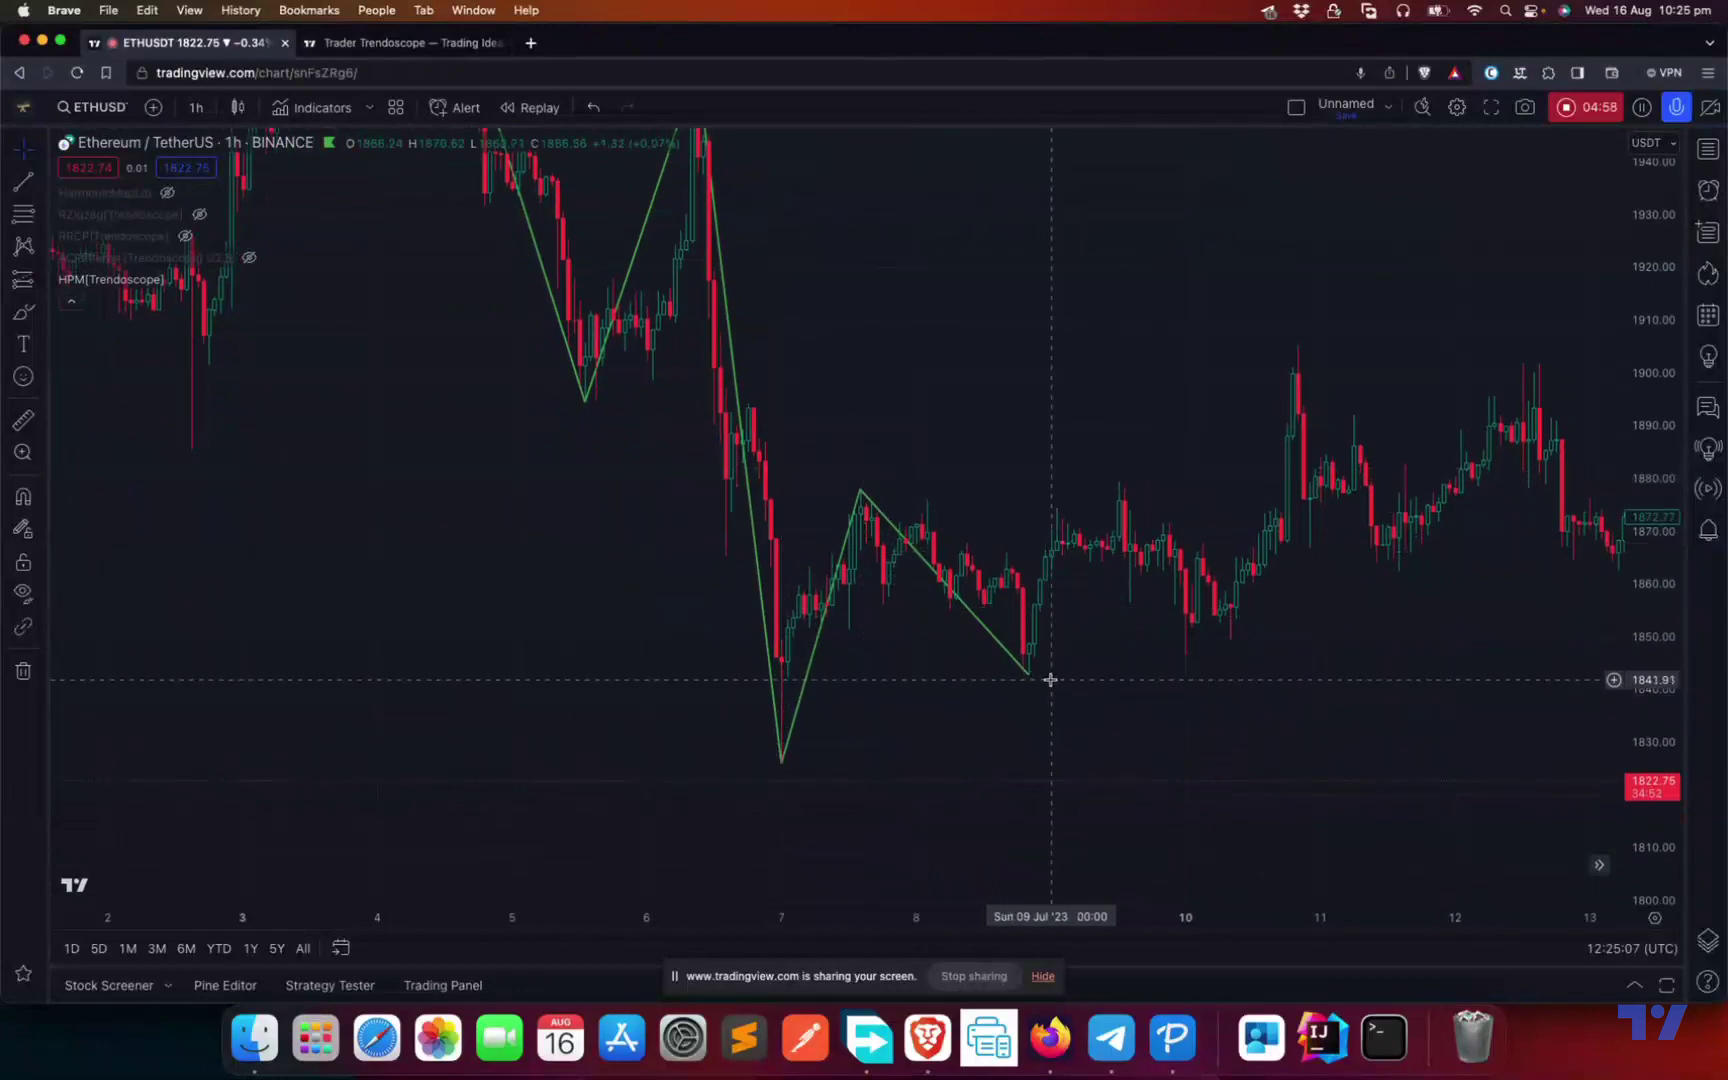
drag(937, 500, 1057, 668)
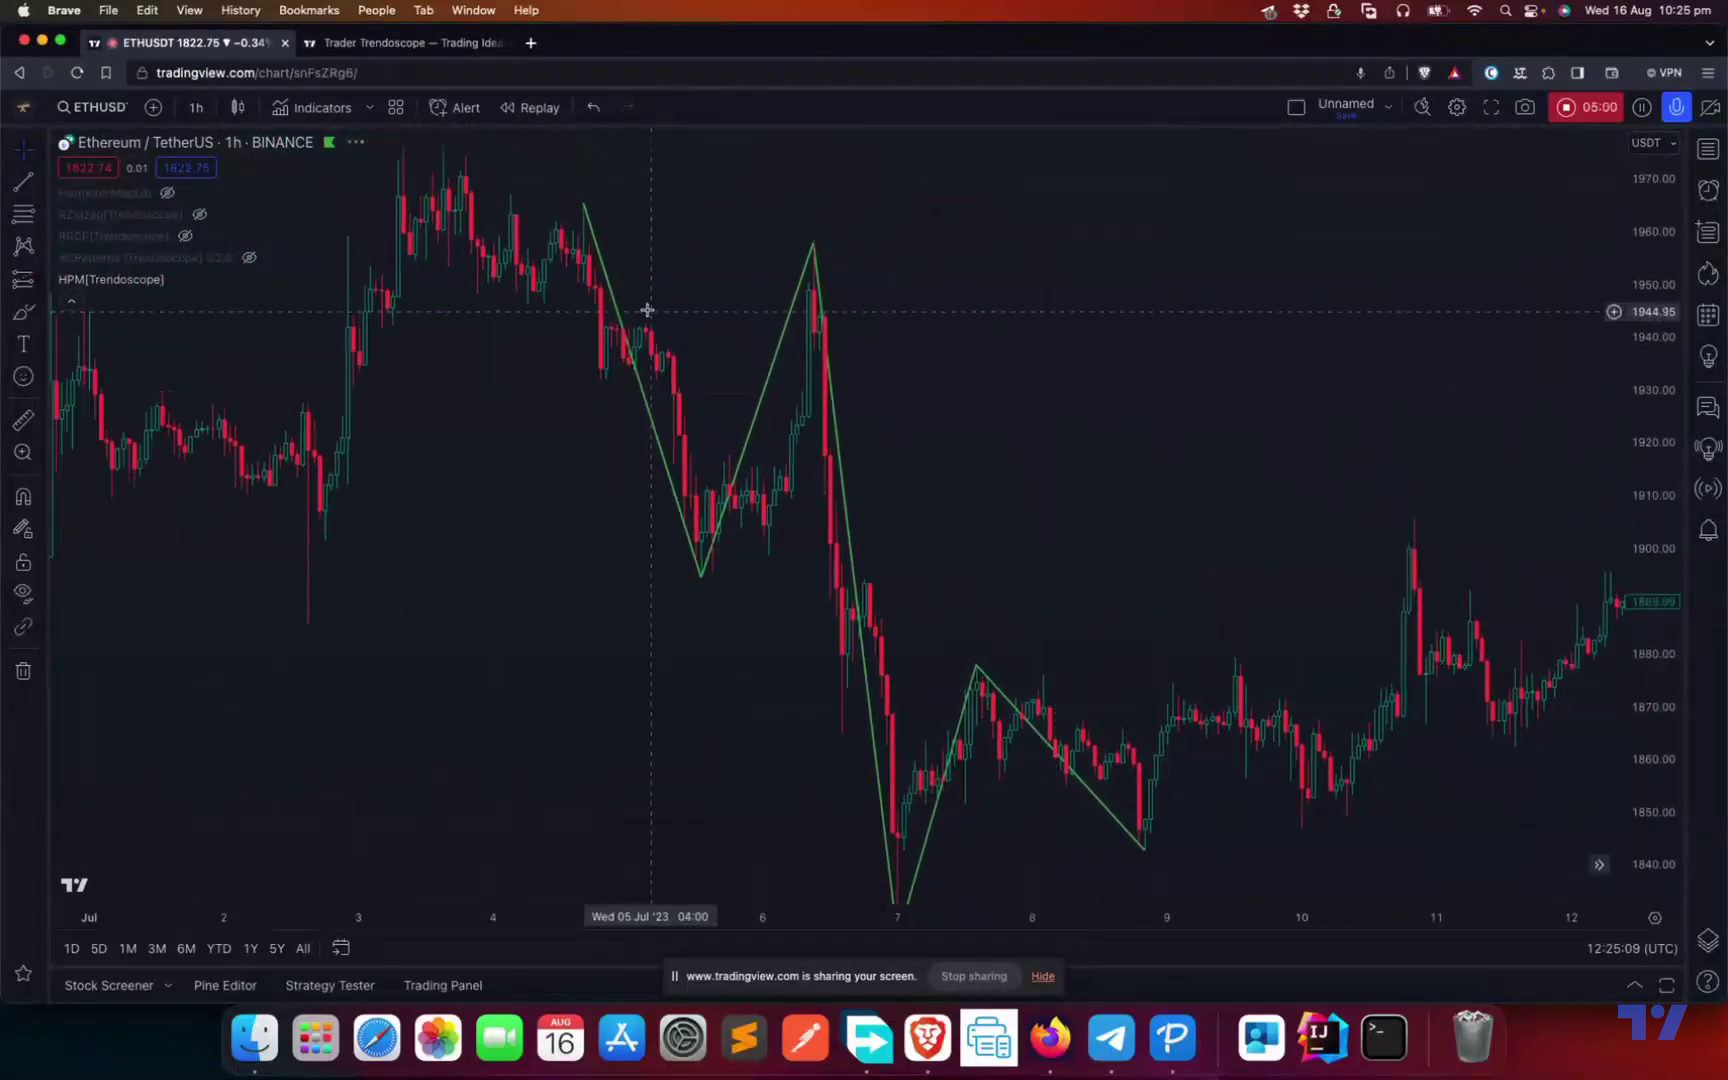
drag(1338, 783, 629, 783)
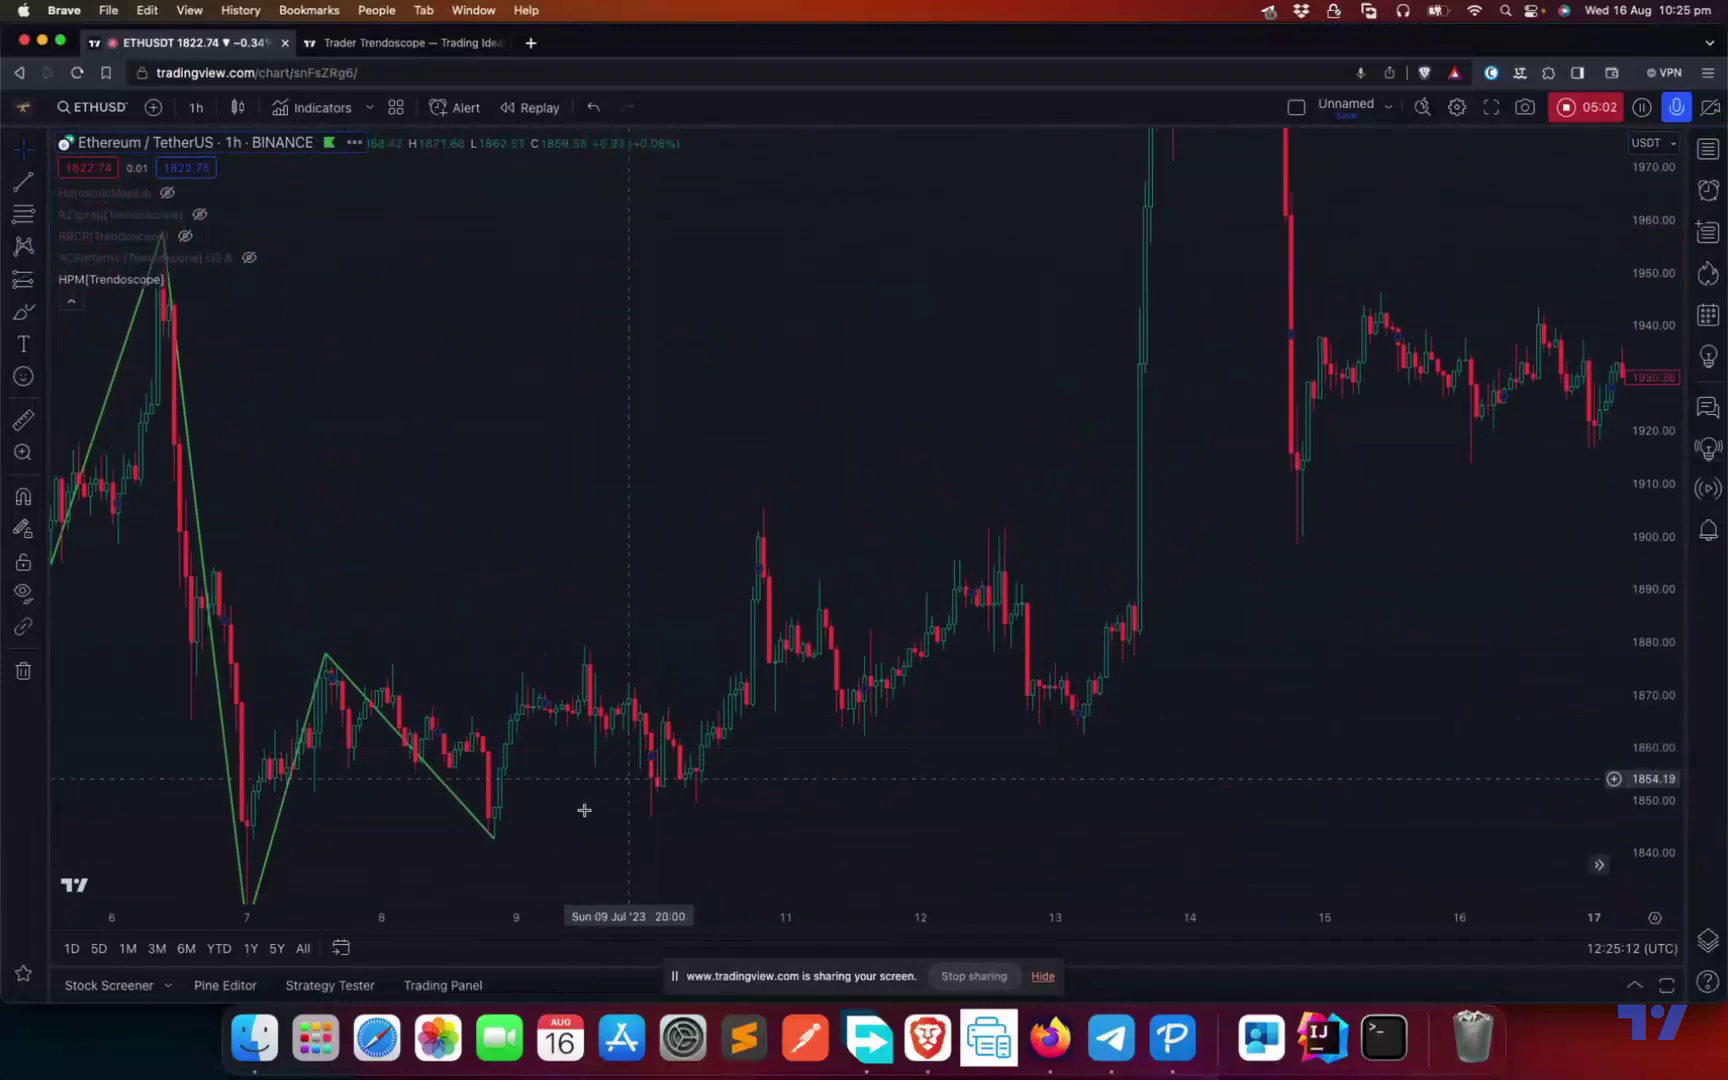
drag(1149, 374, 1016, 749)
scroll(1103, 239, down, 10)
scroll(1103, 239, left, 5)
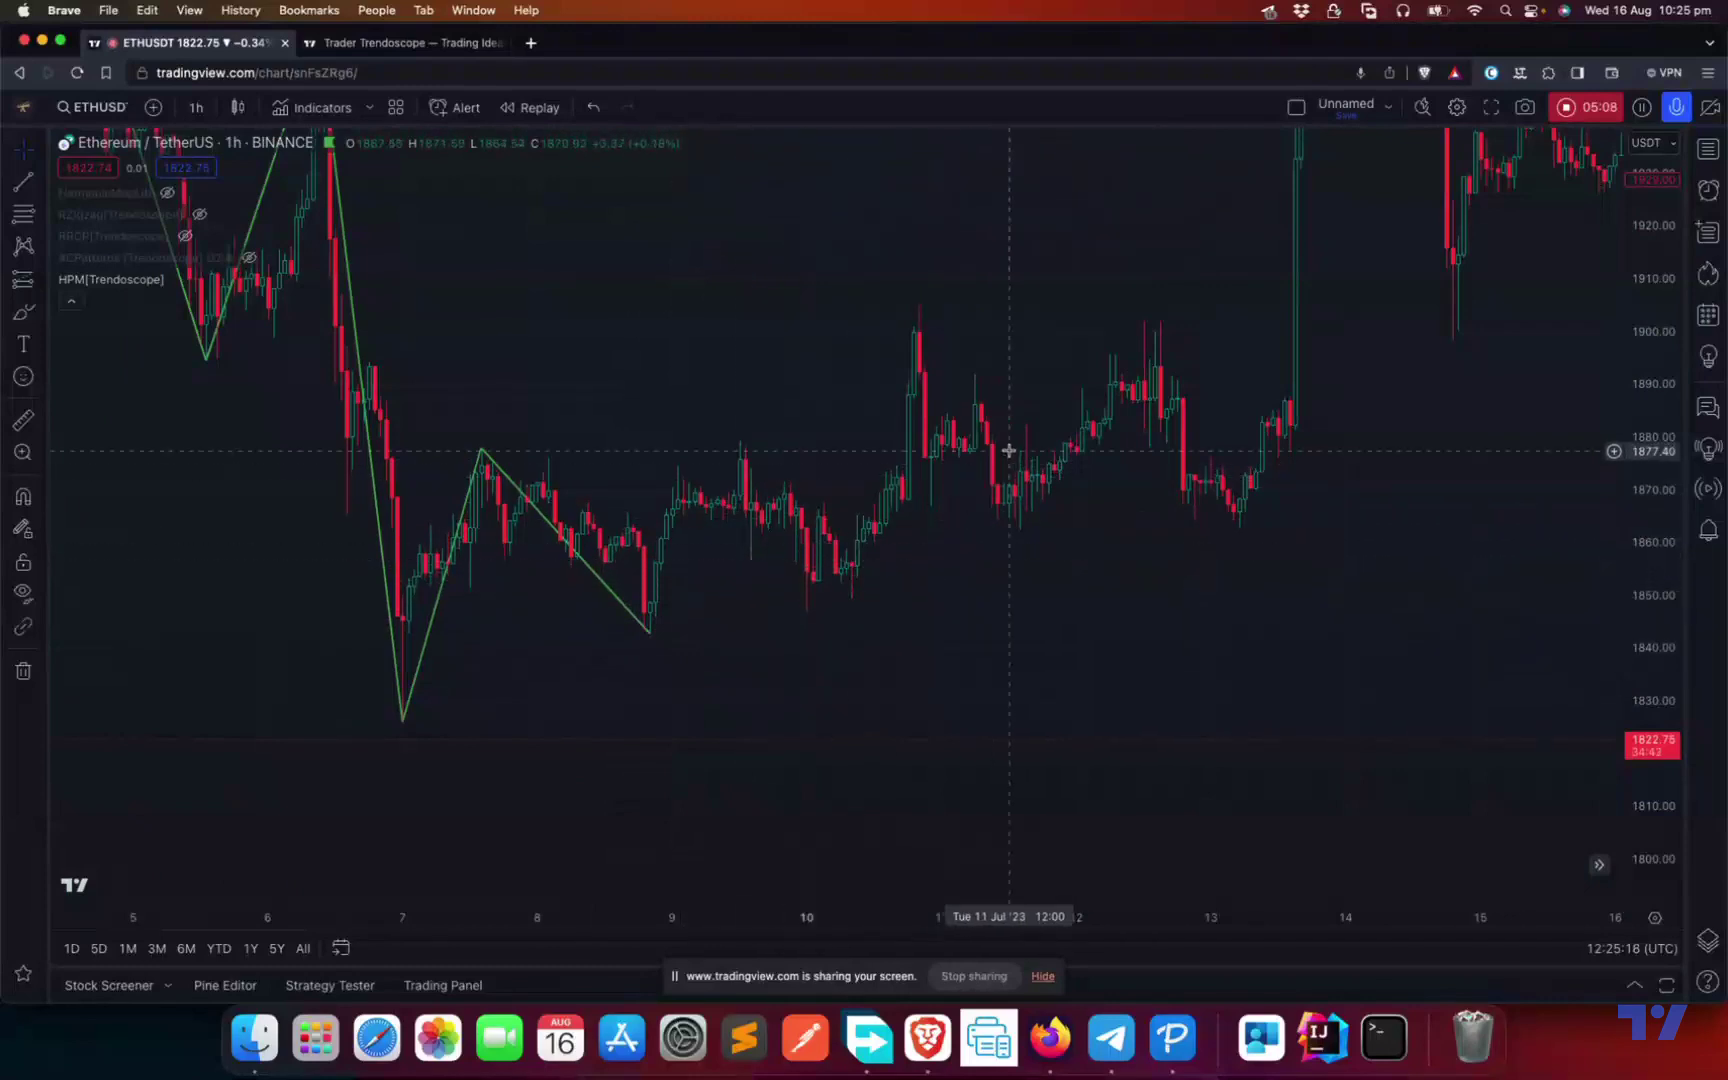
scroll(1010, 455, up, 4)
scroll(1010, 455, right, 4)
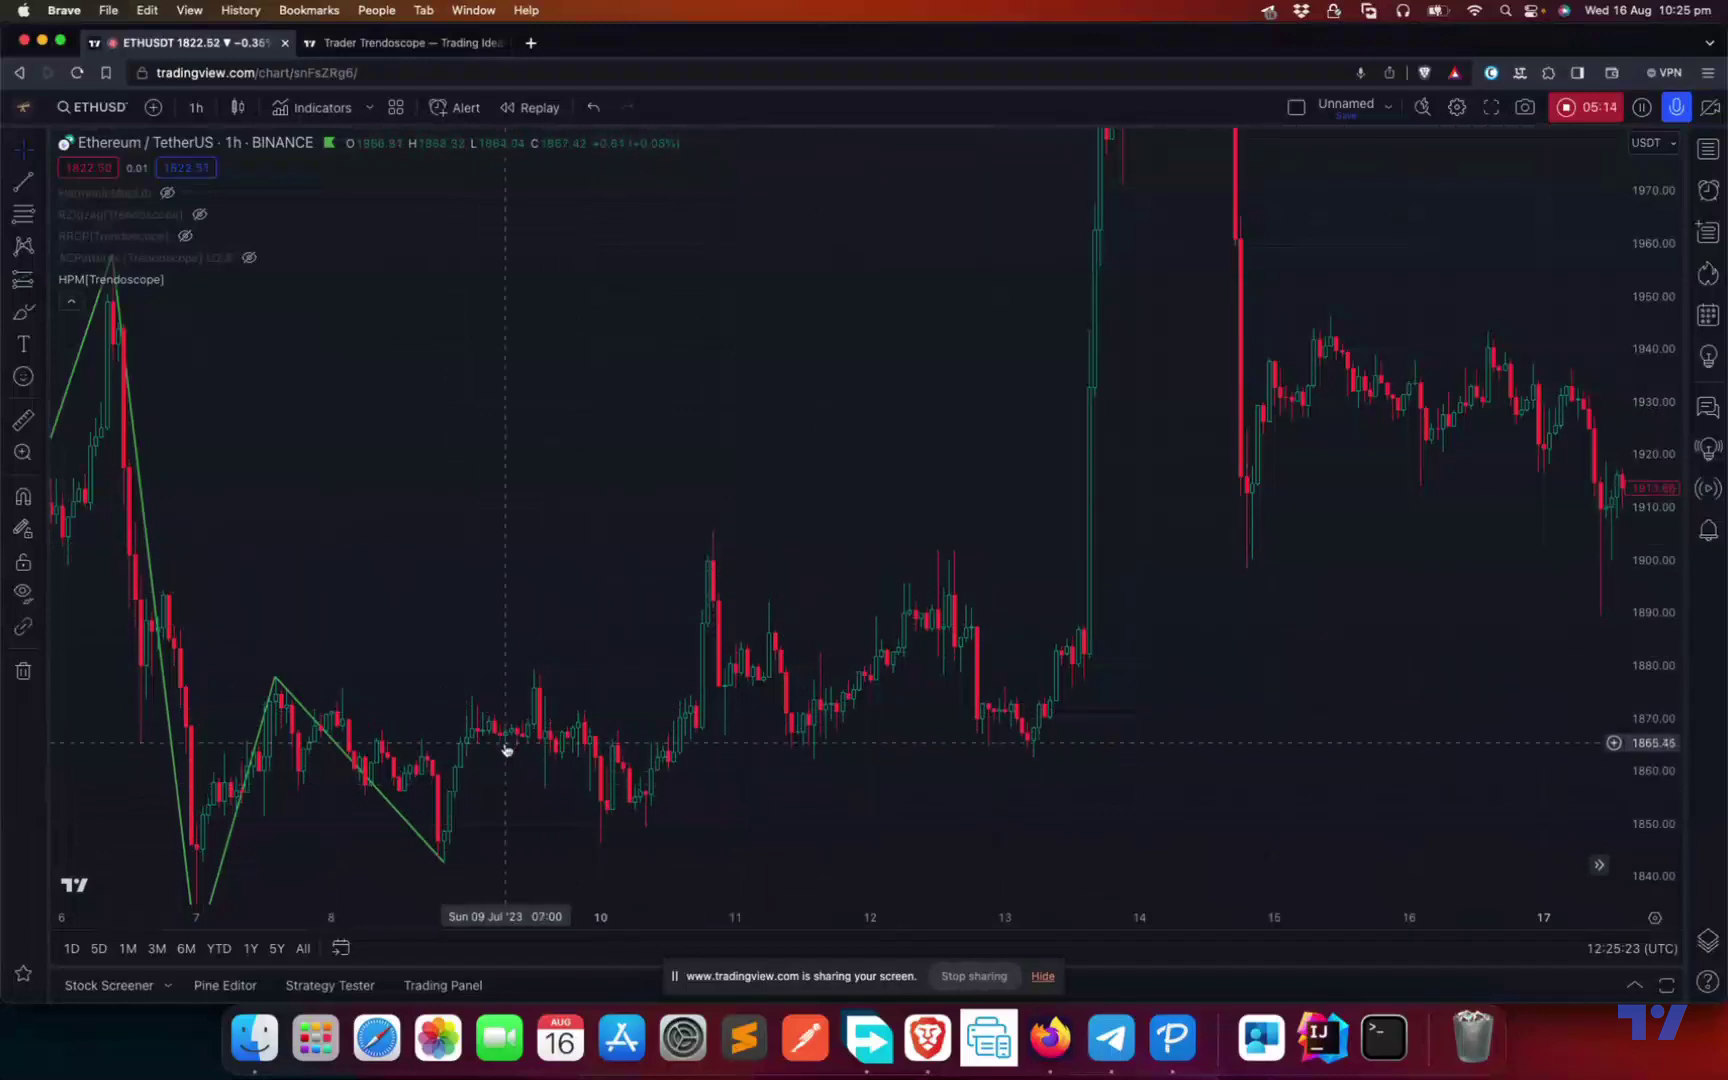
Step: Follow the ETHUSDT price movement after the early July green zigzag pattern through to late July and compare it with the pattern's last pivots
scroll(1240, 650, right, 5)
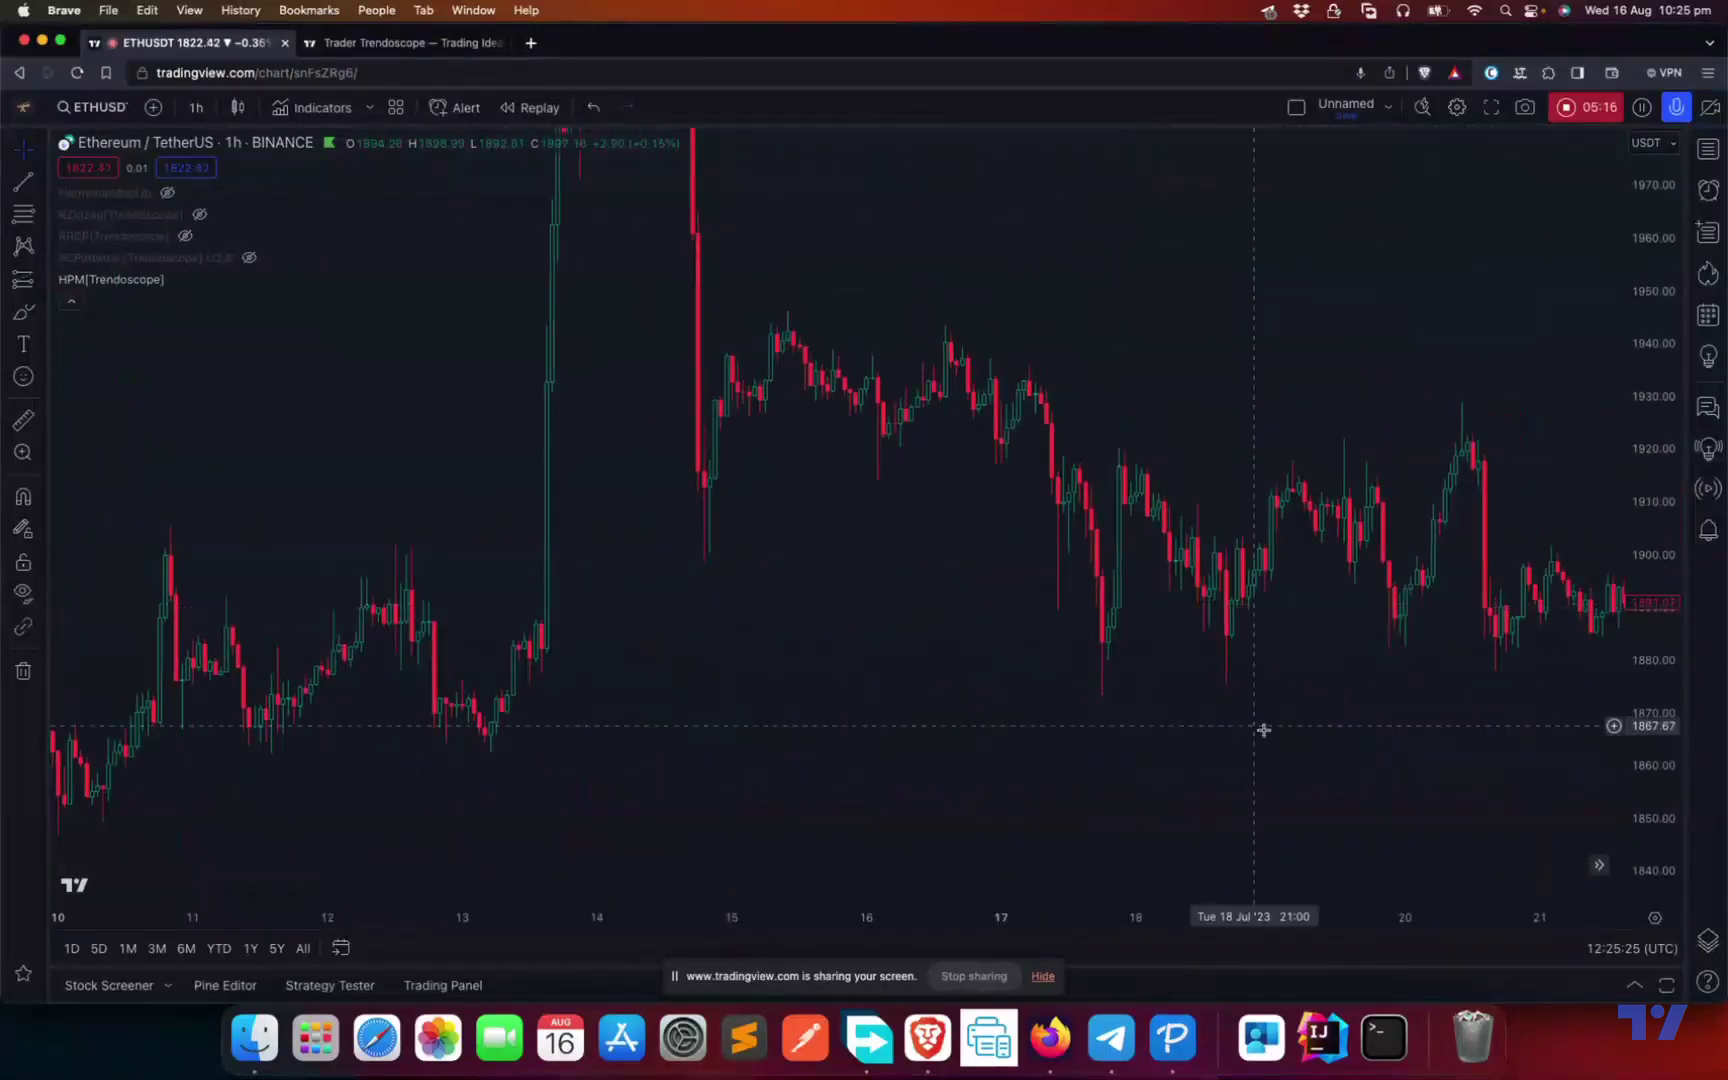
scroll(1300, 710, left, 3)
scroll(540, 745, left, 4)
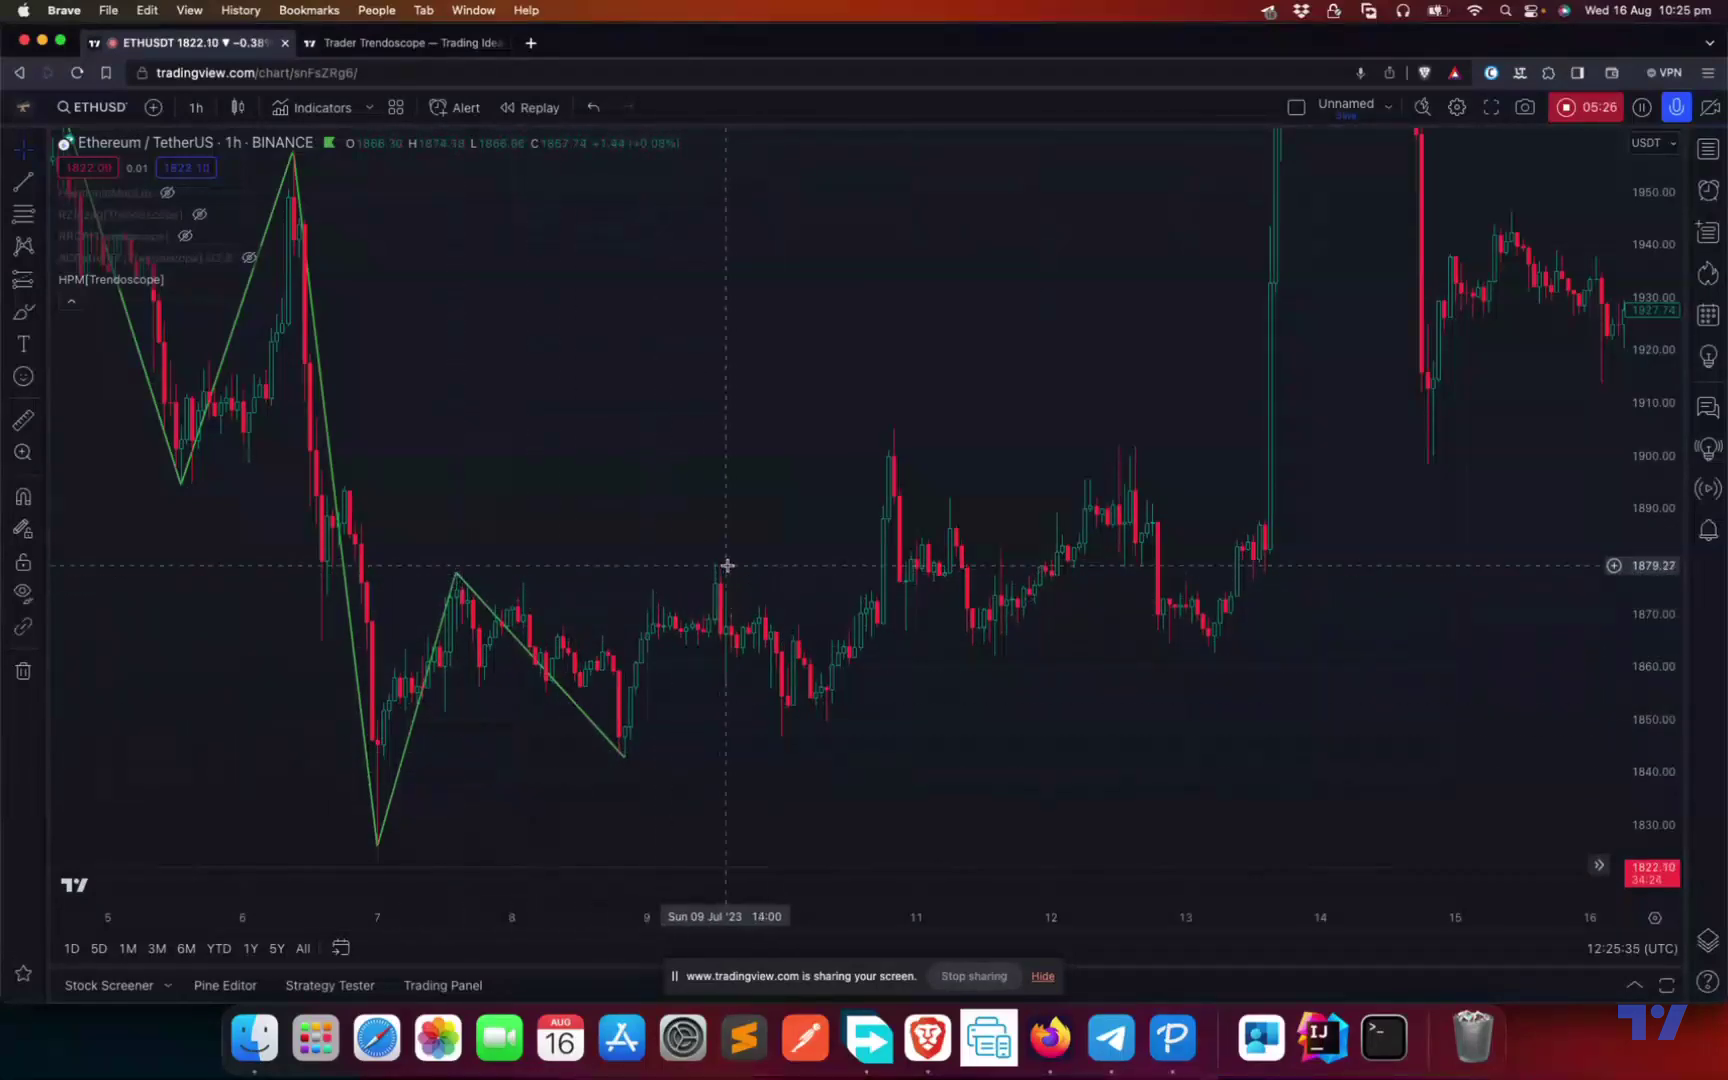
scroll(1098, 596, right, 15)
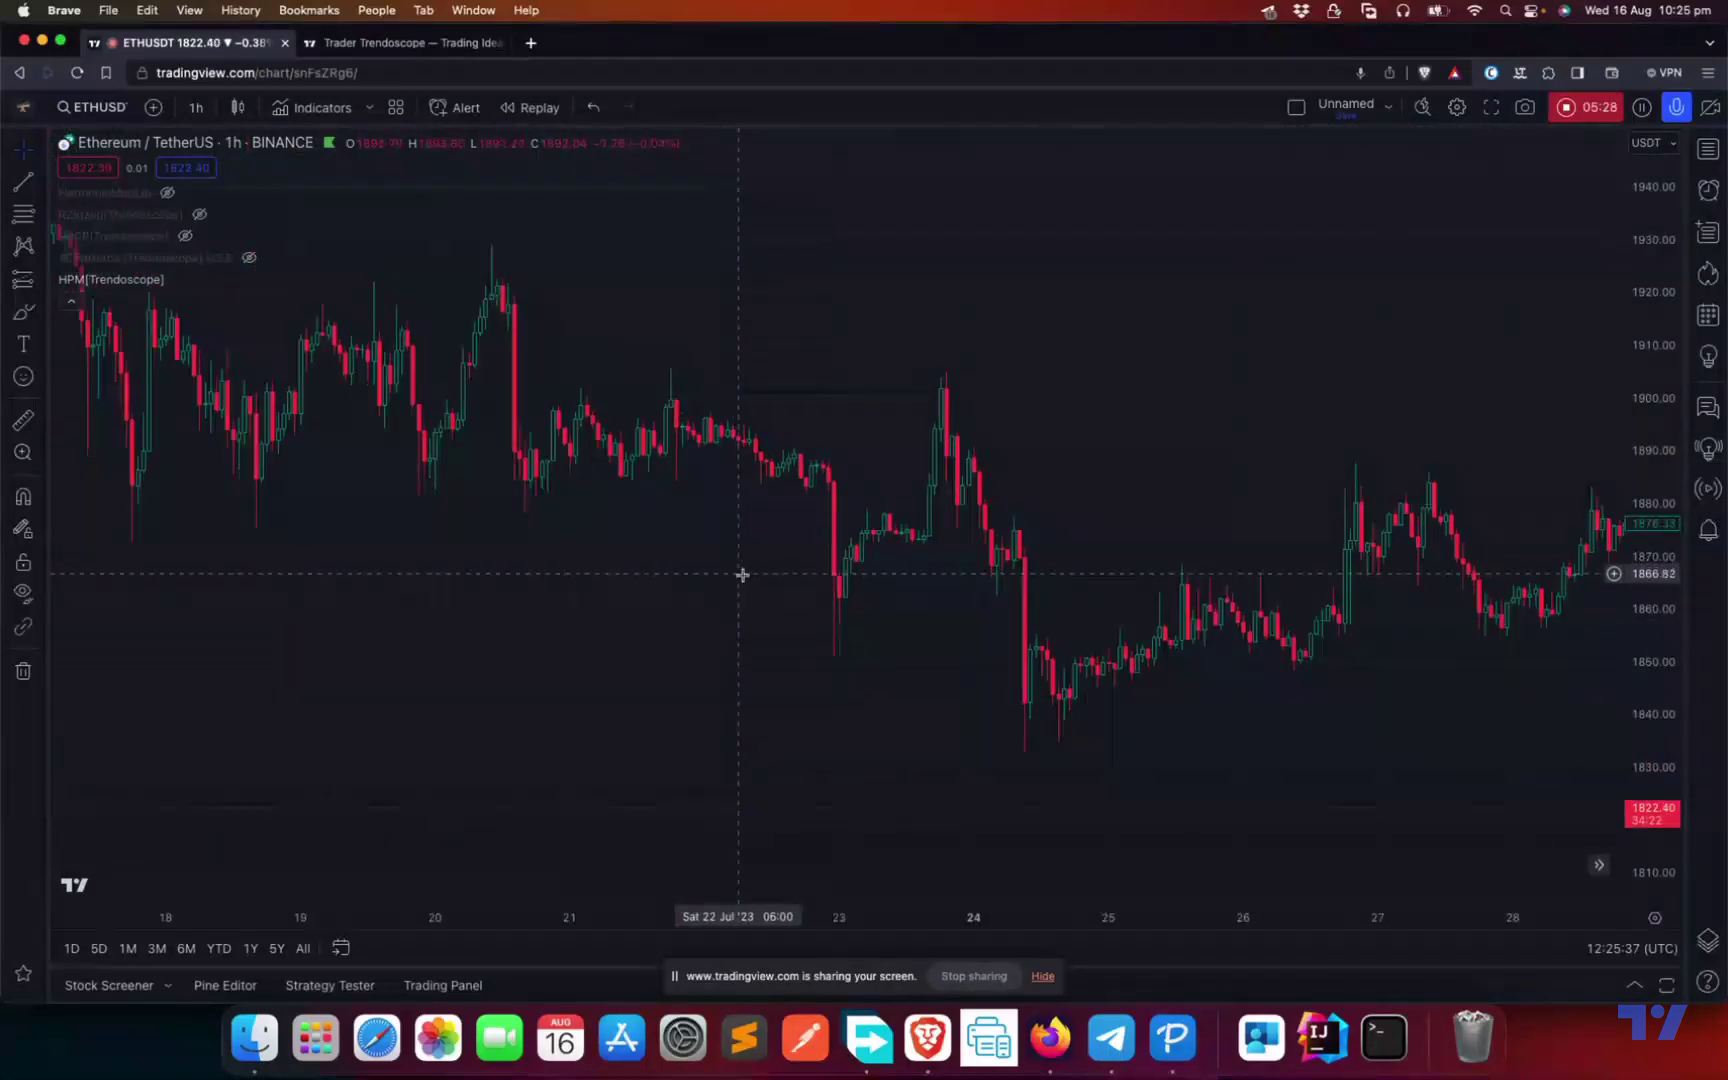
scroll(1412, 744, left, 20)
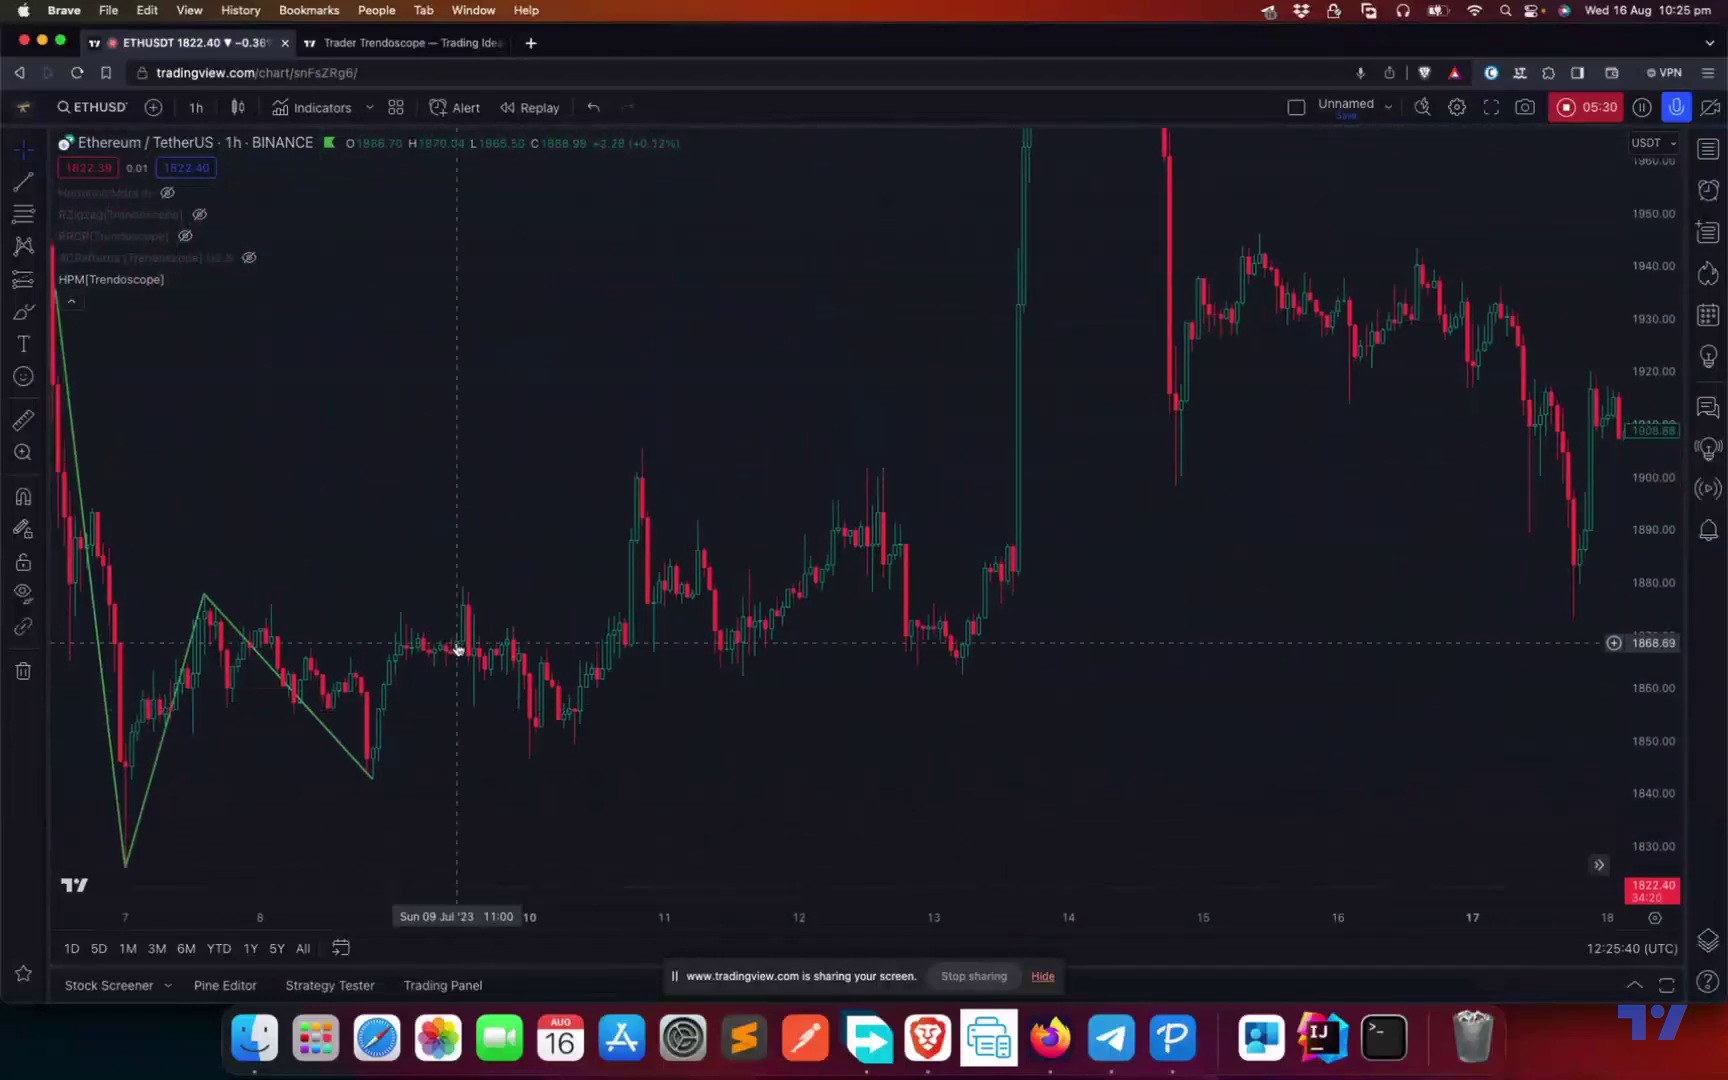
scroll(899, 633, left, 3)
scroll(752, 567, right, 4)
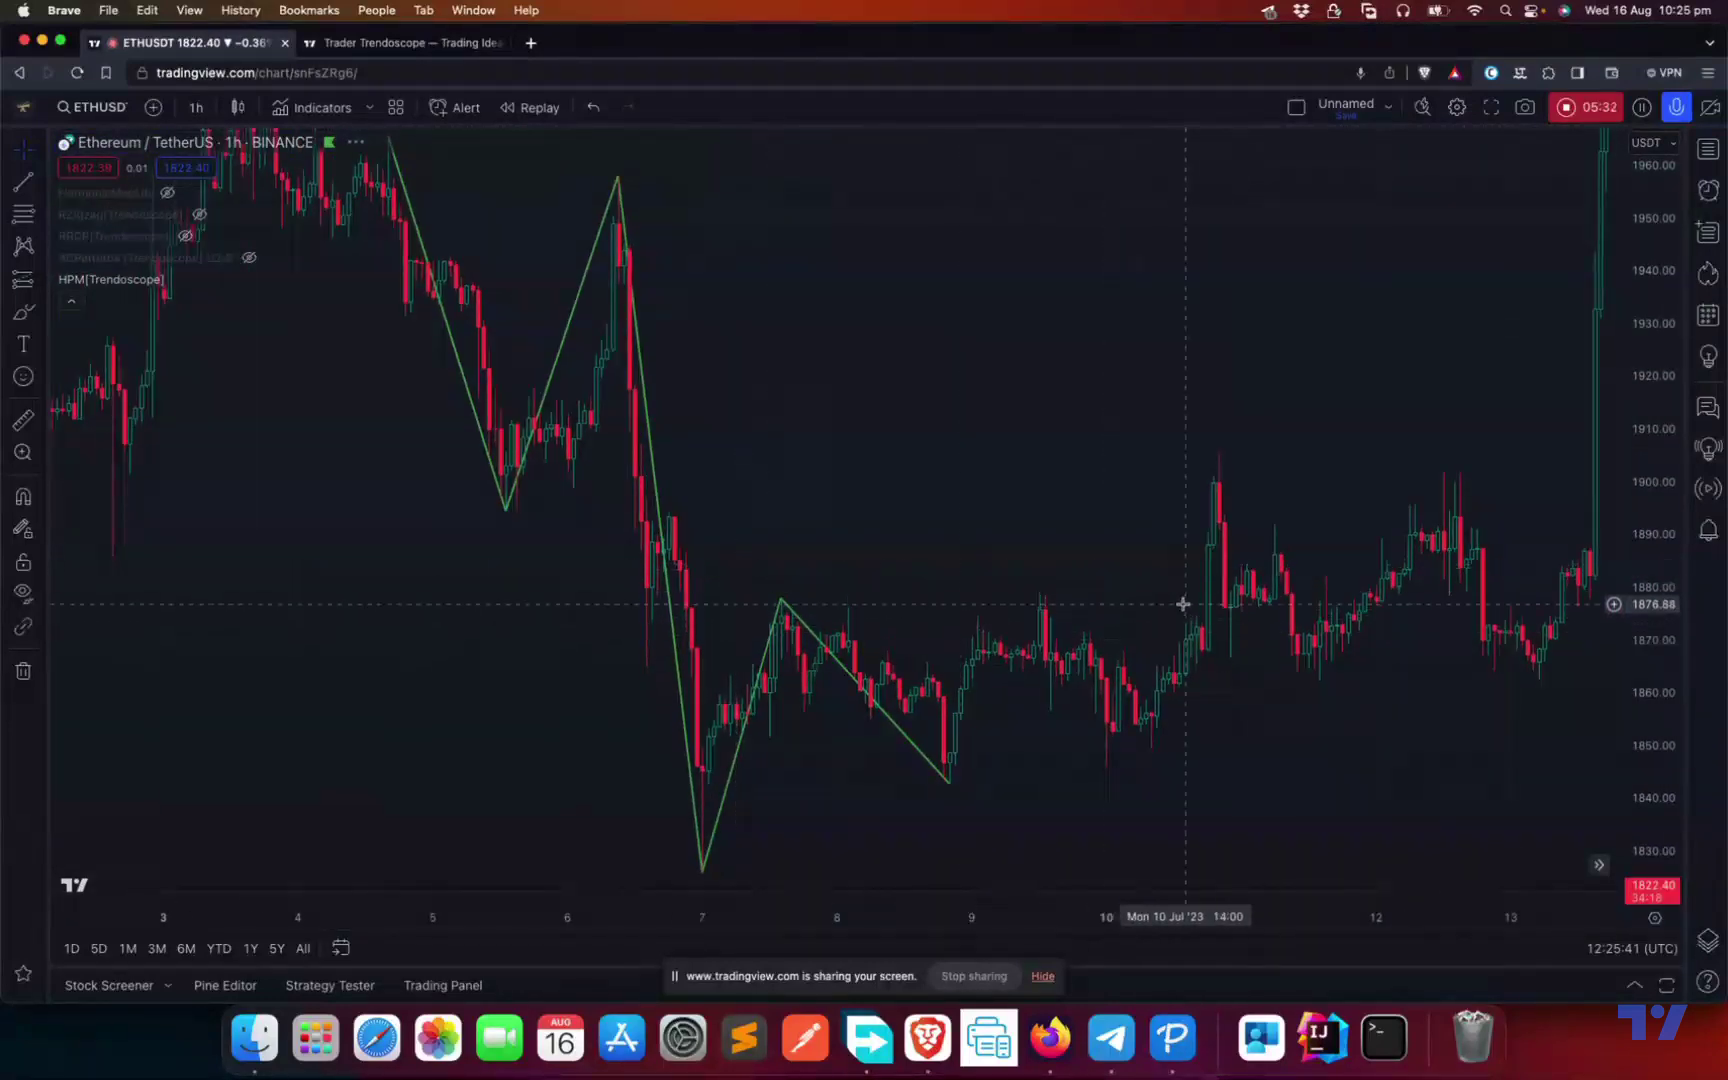
scroll(1184, 602, right, 8)
scroll(1300, 590, right, 6)
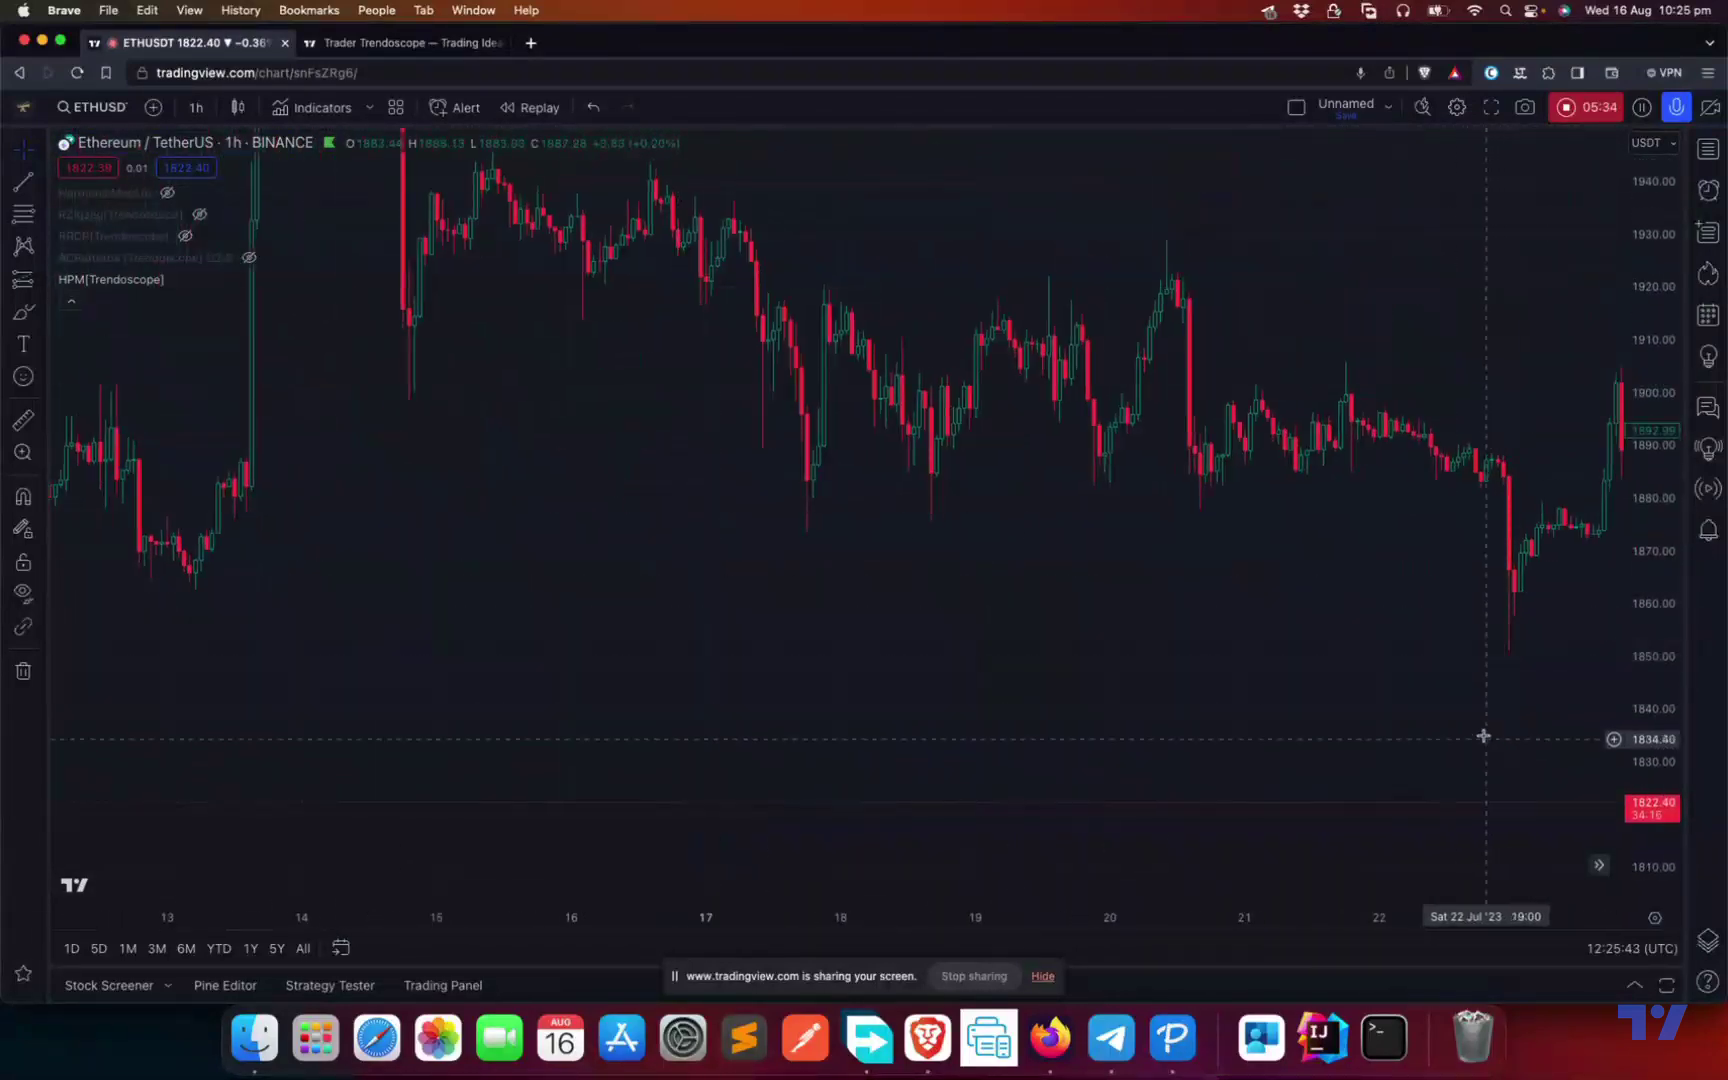
Step: Return to the current mid-August pattern and examine its red and green zigzag lines with both projection boxes
scroll(1598, 870, left, 10)
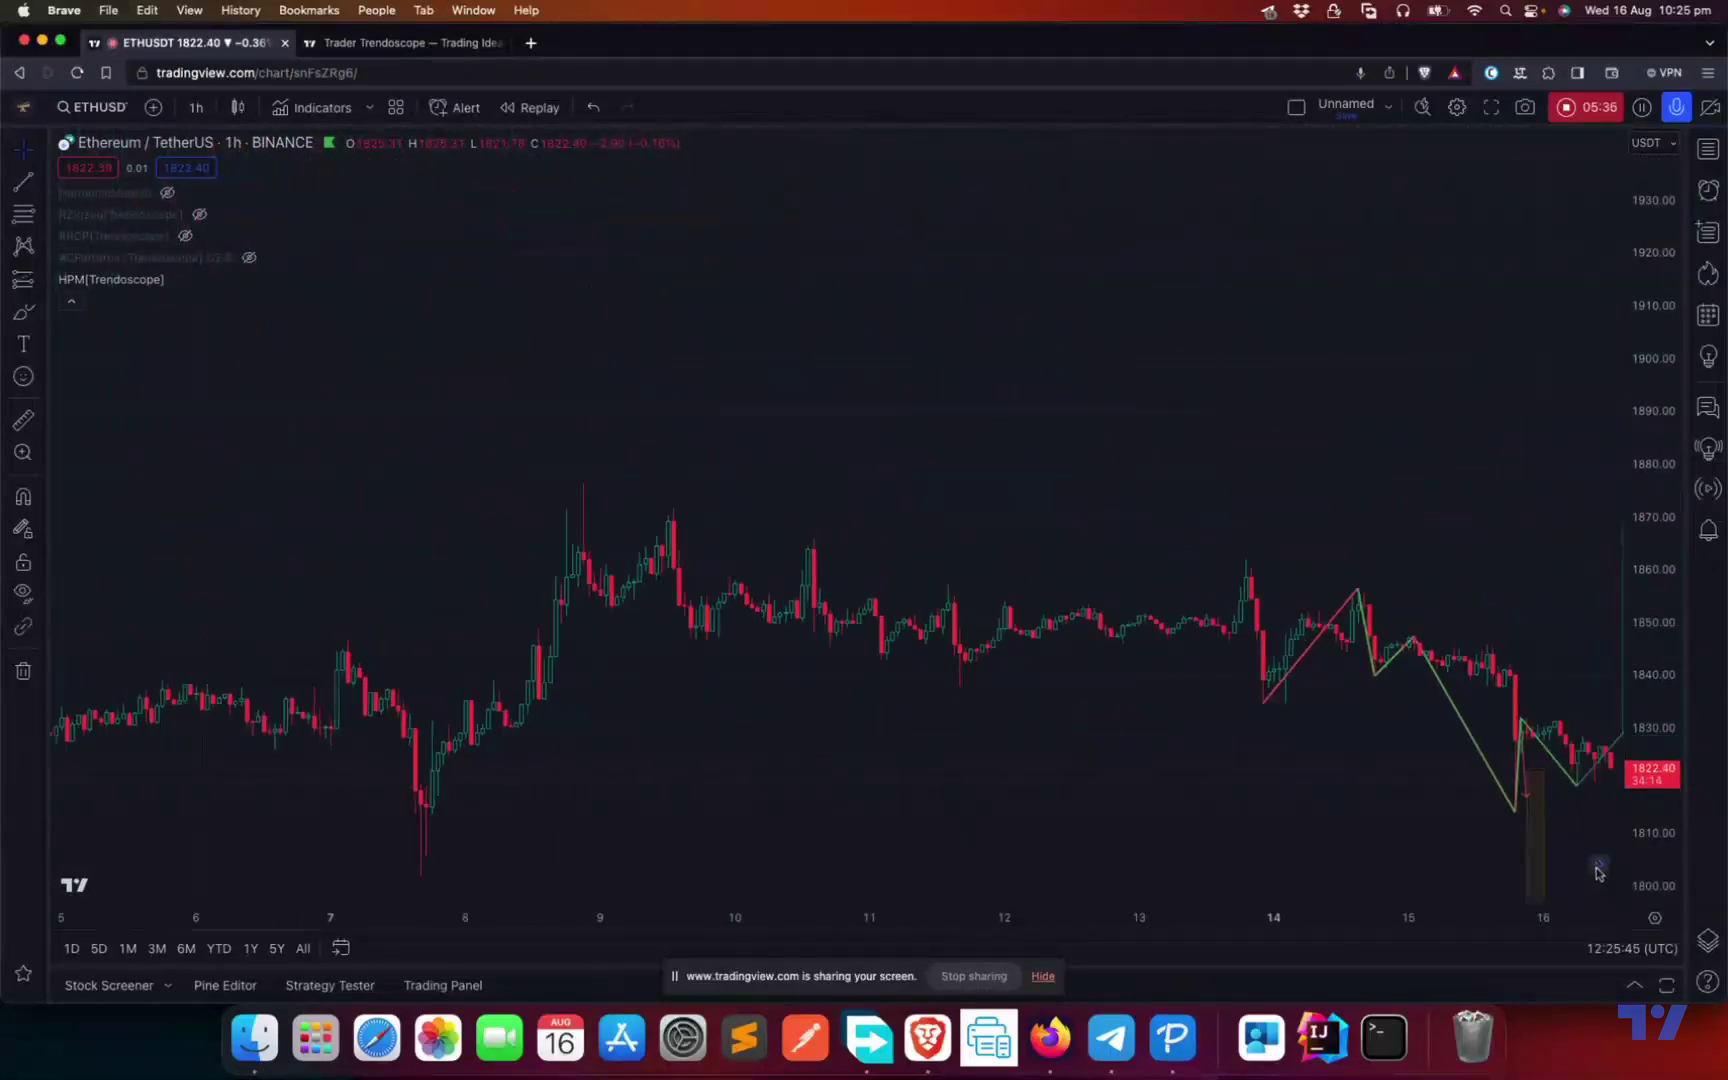
scroll(1437, 762, right, 2)
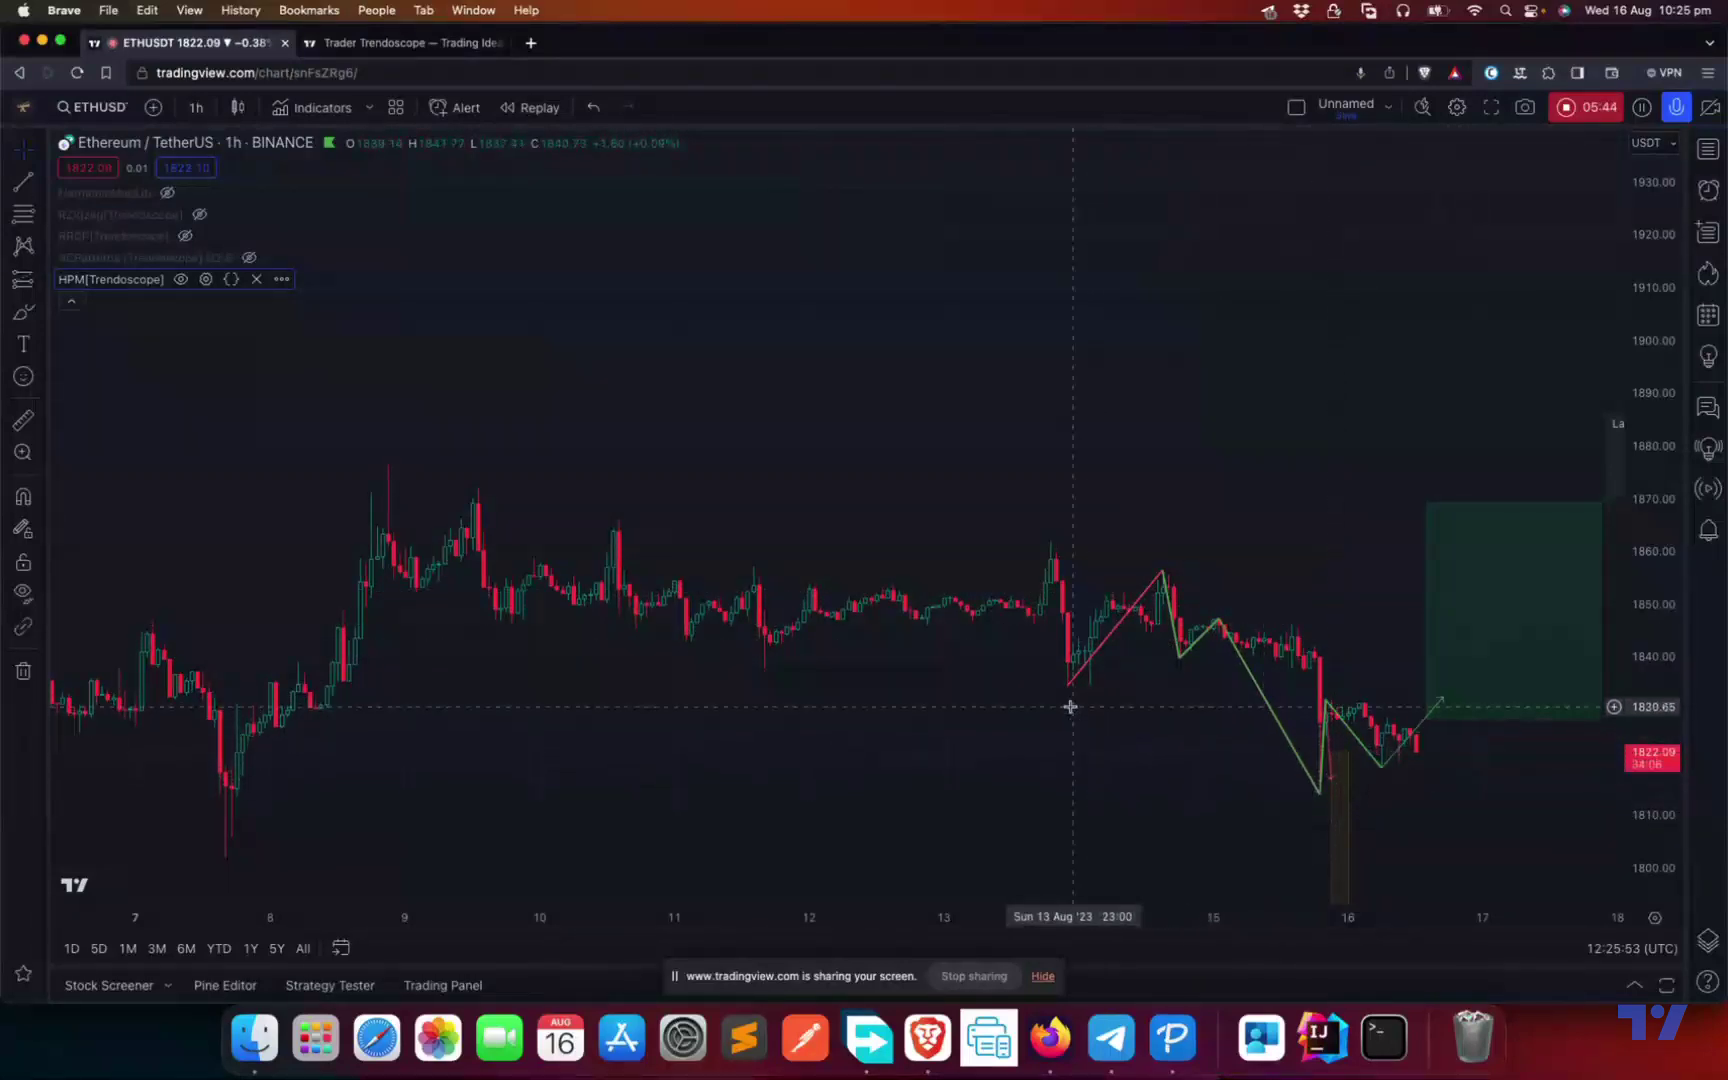
drag(1311, 717, 1145, 335)
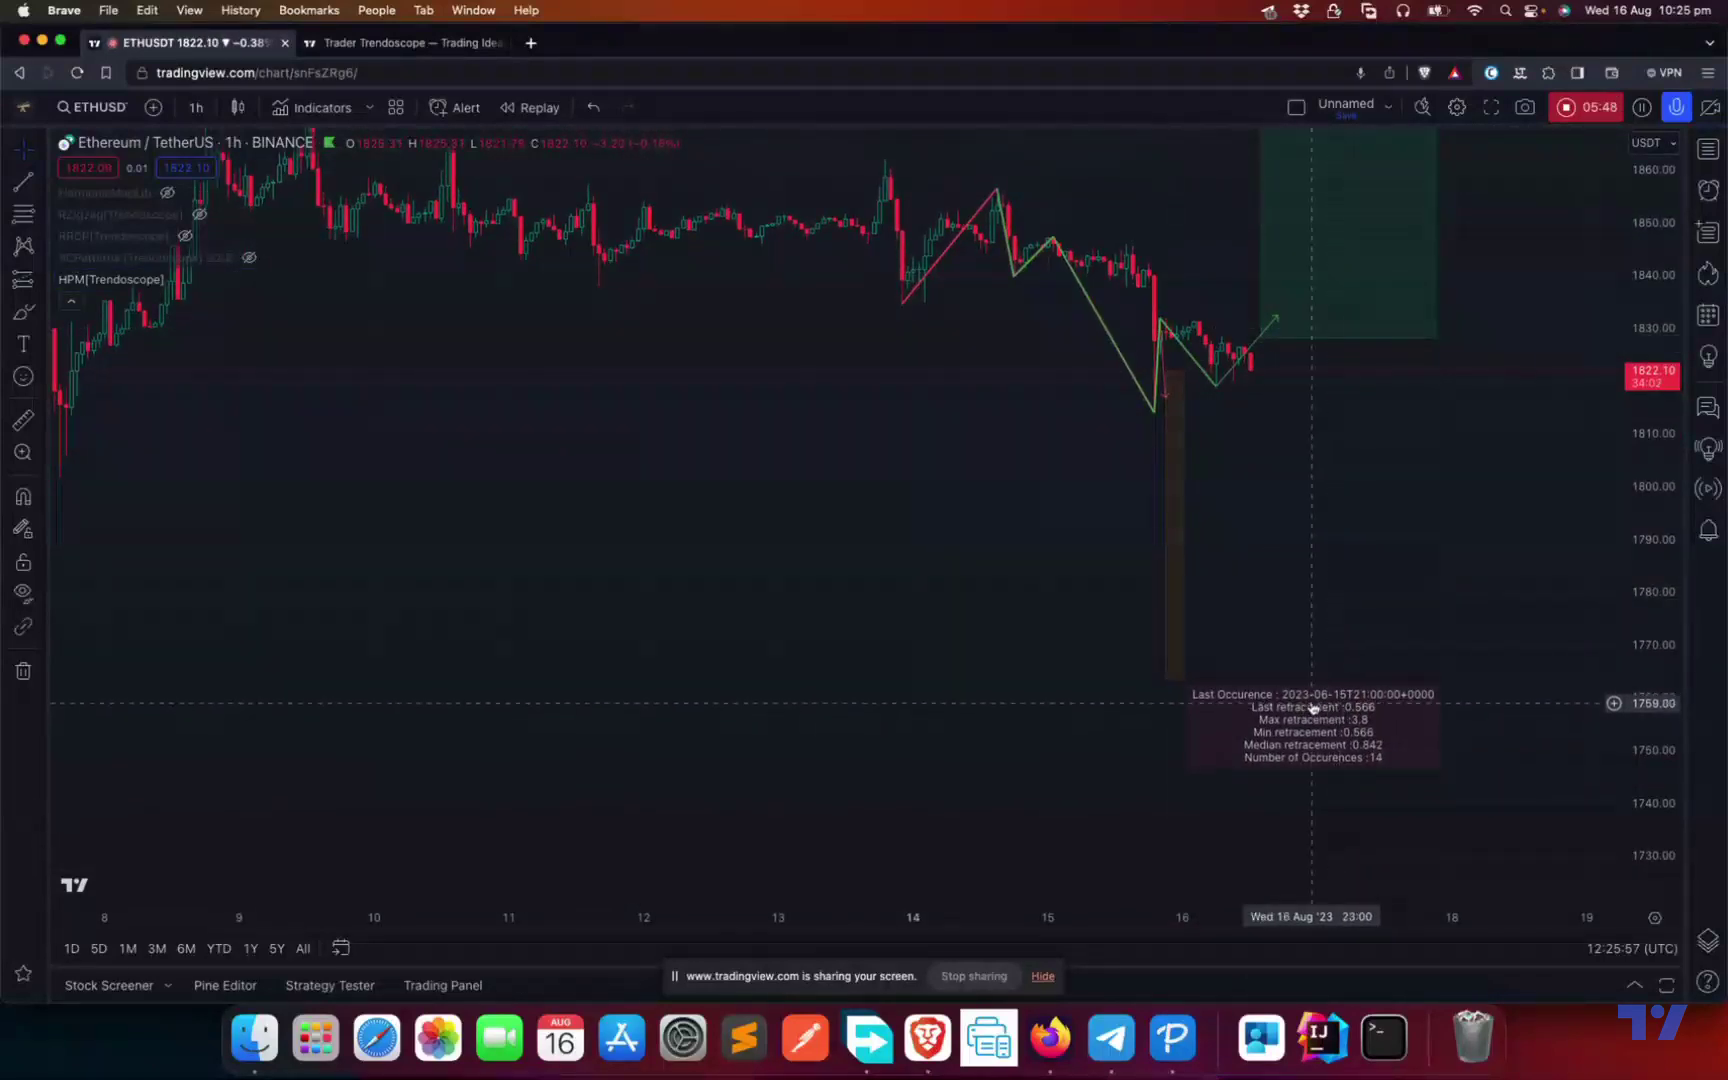
scroll(906, 808, up, 5)
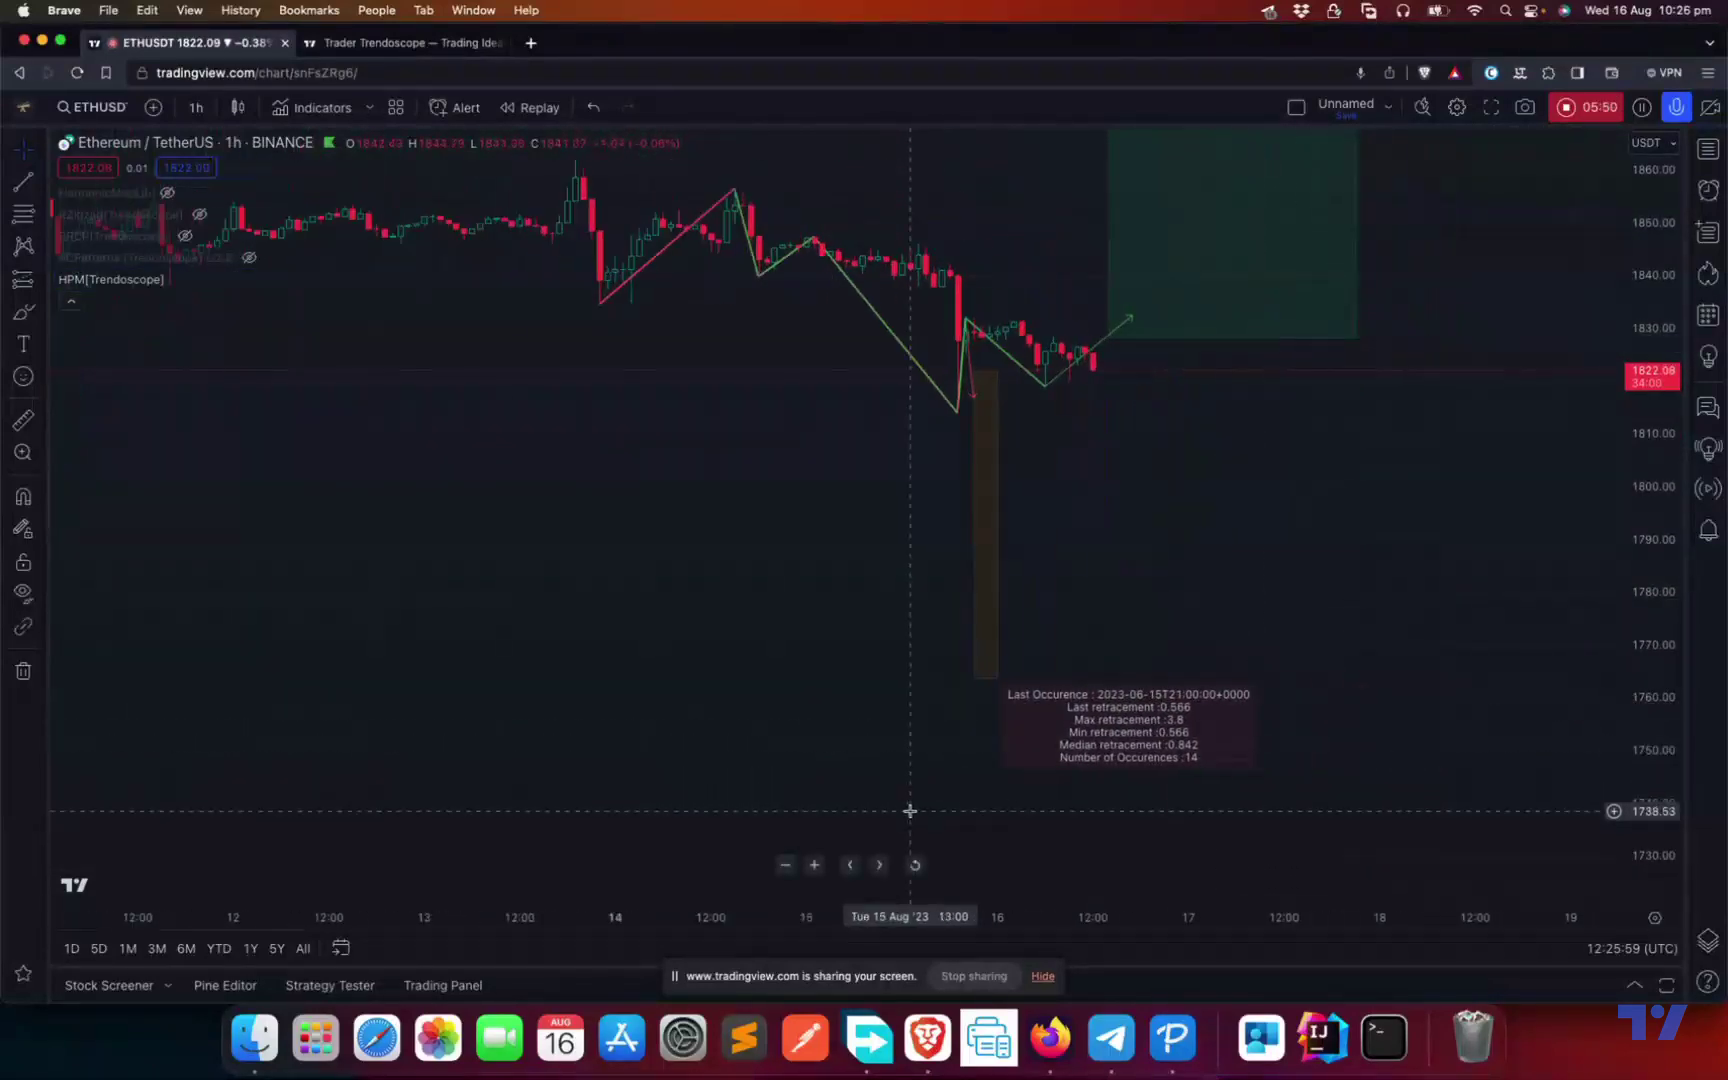
drag(791, 617, 929, 694)
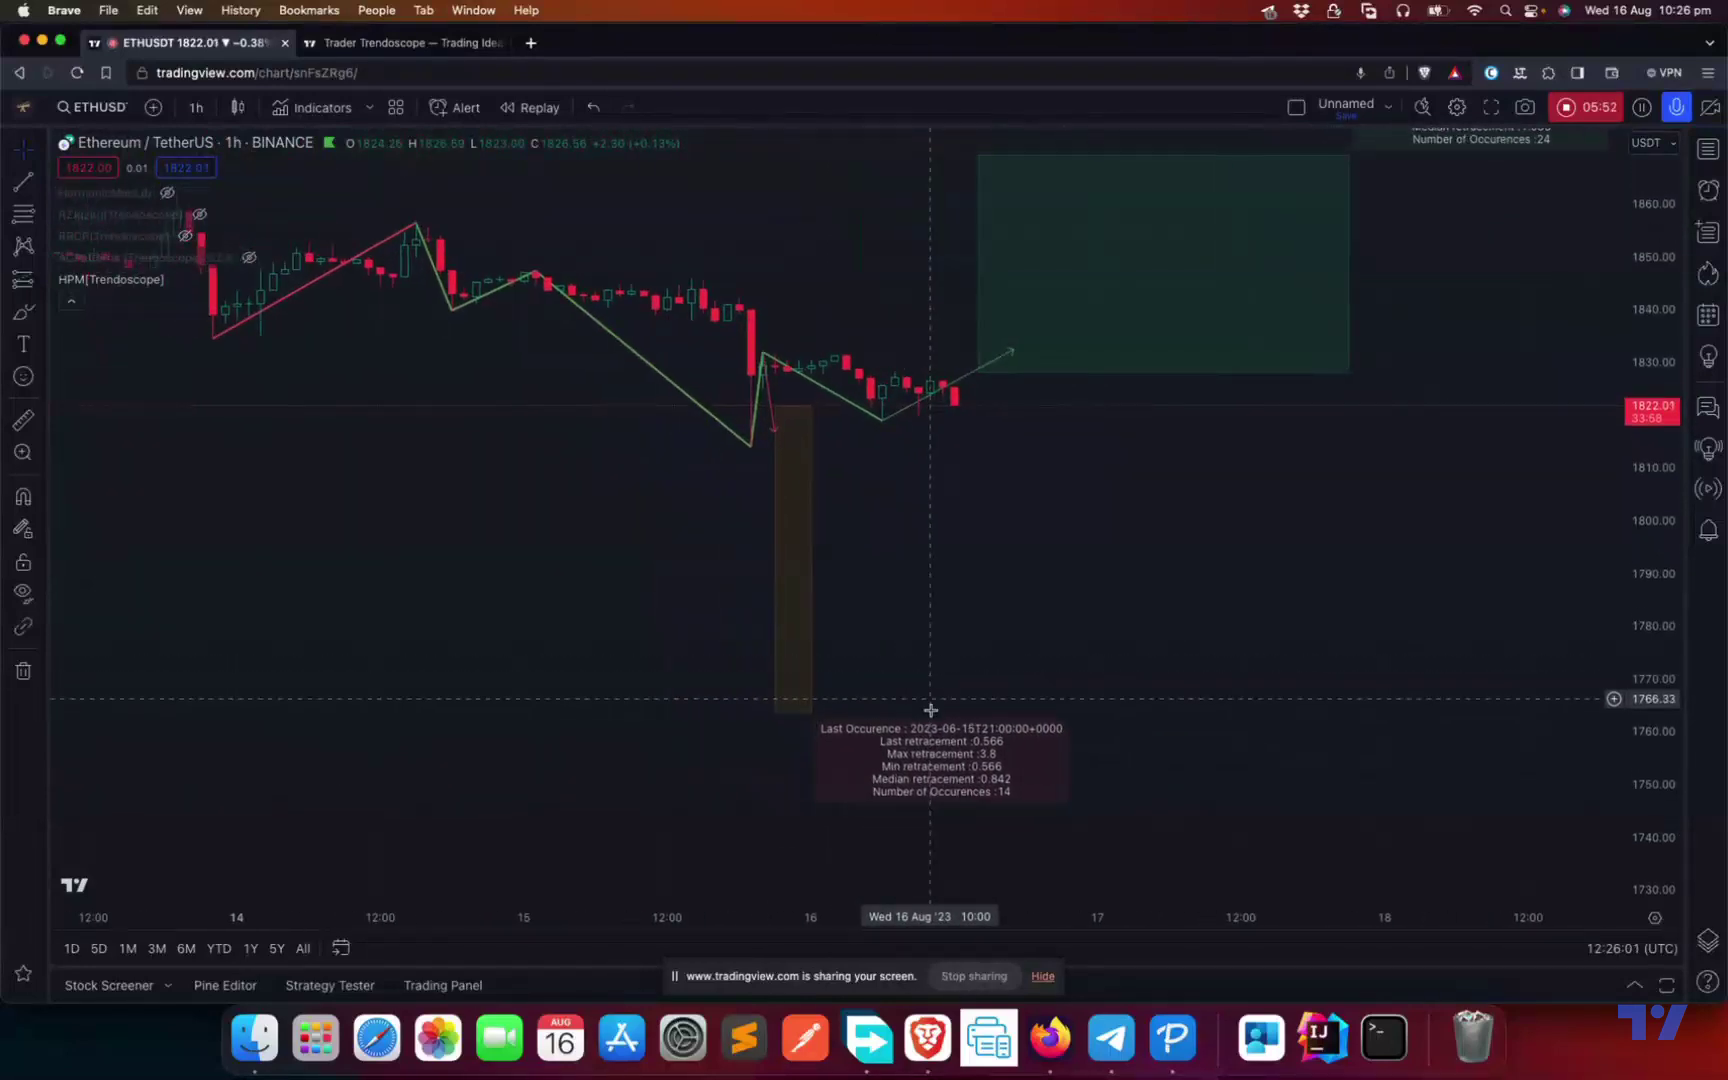
drag(620, 480, 828, 576)
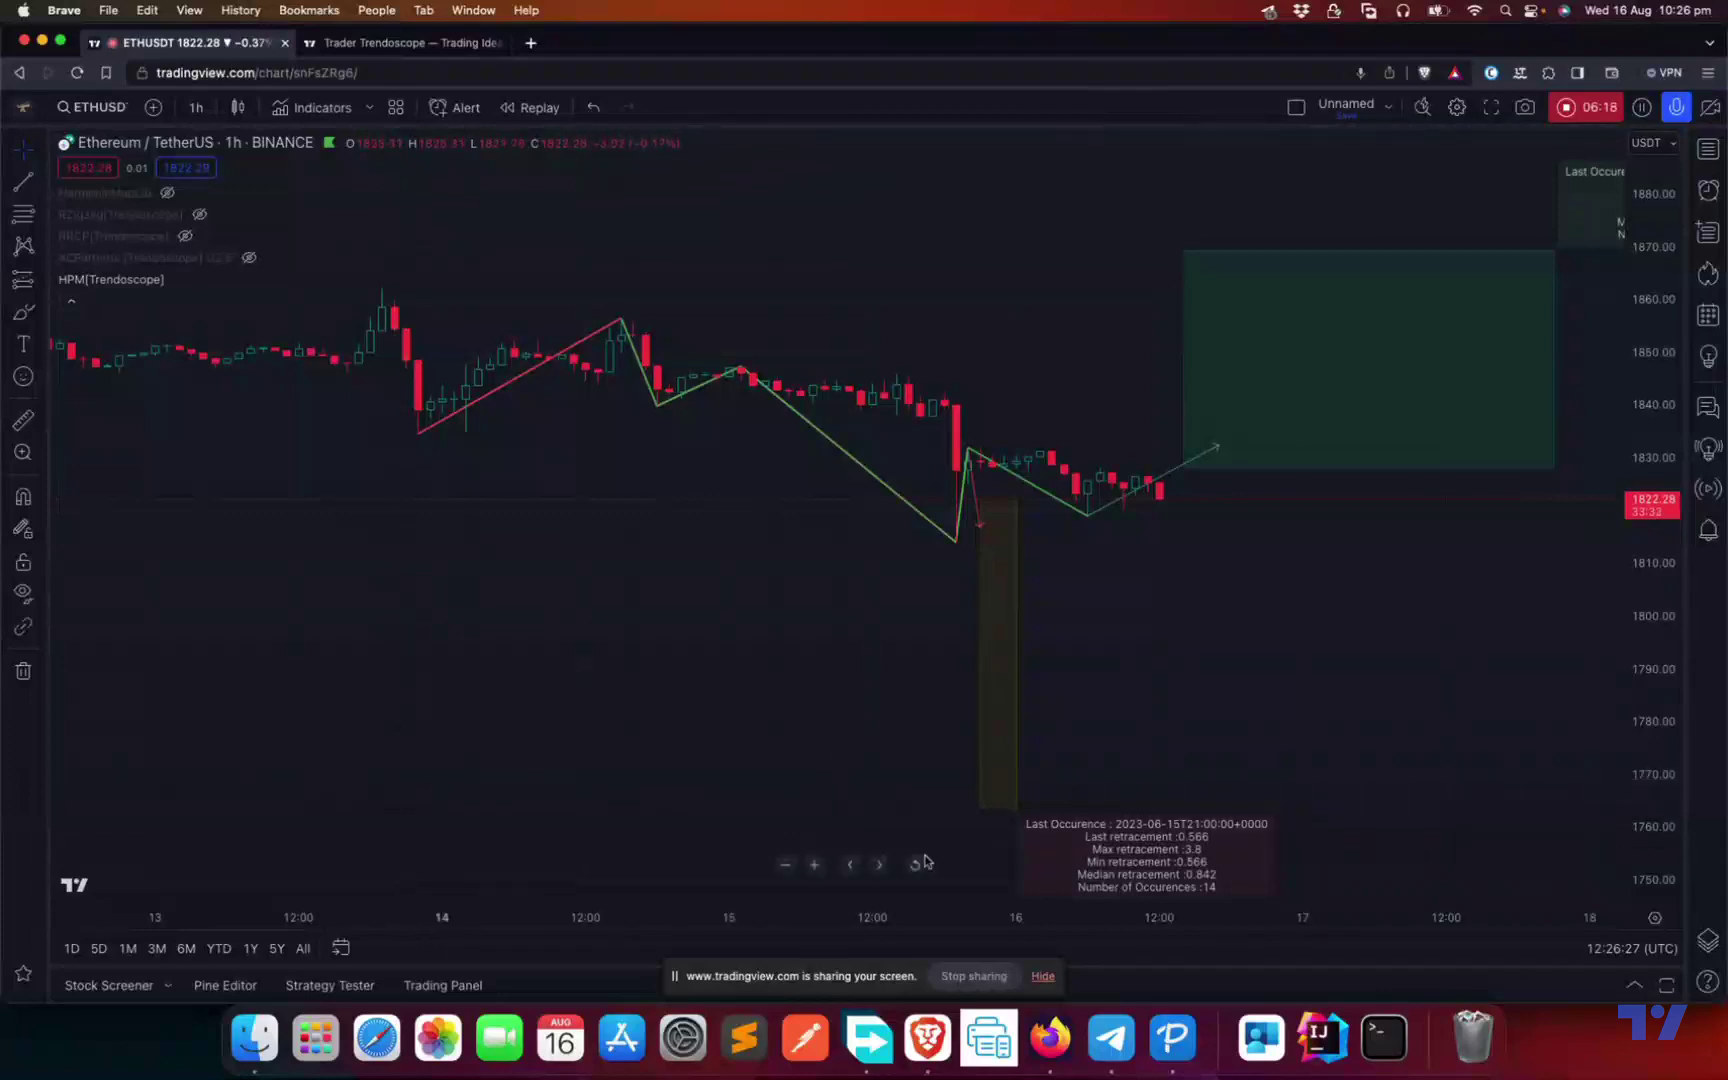
Step: Examine the bearish projection box against the zigzag's recent pivots and read its last, max, min and median retracement statistics
drag(1126, 721, 1061, 618)
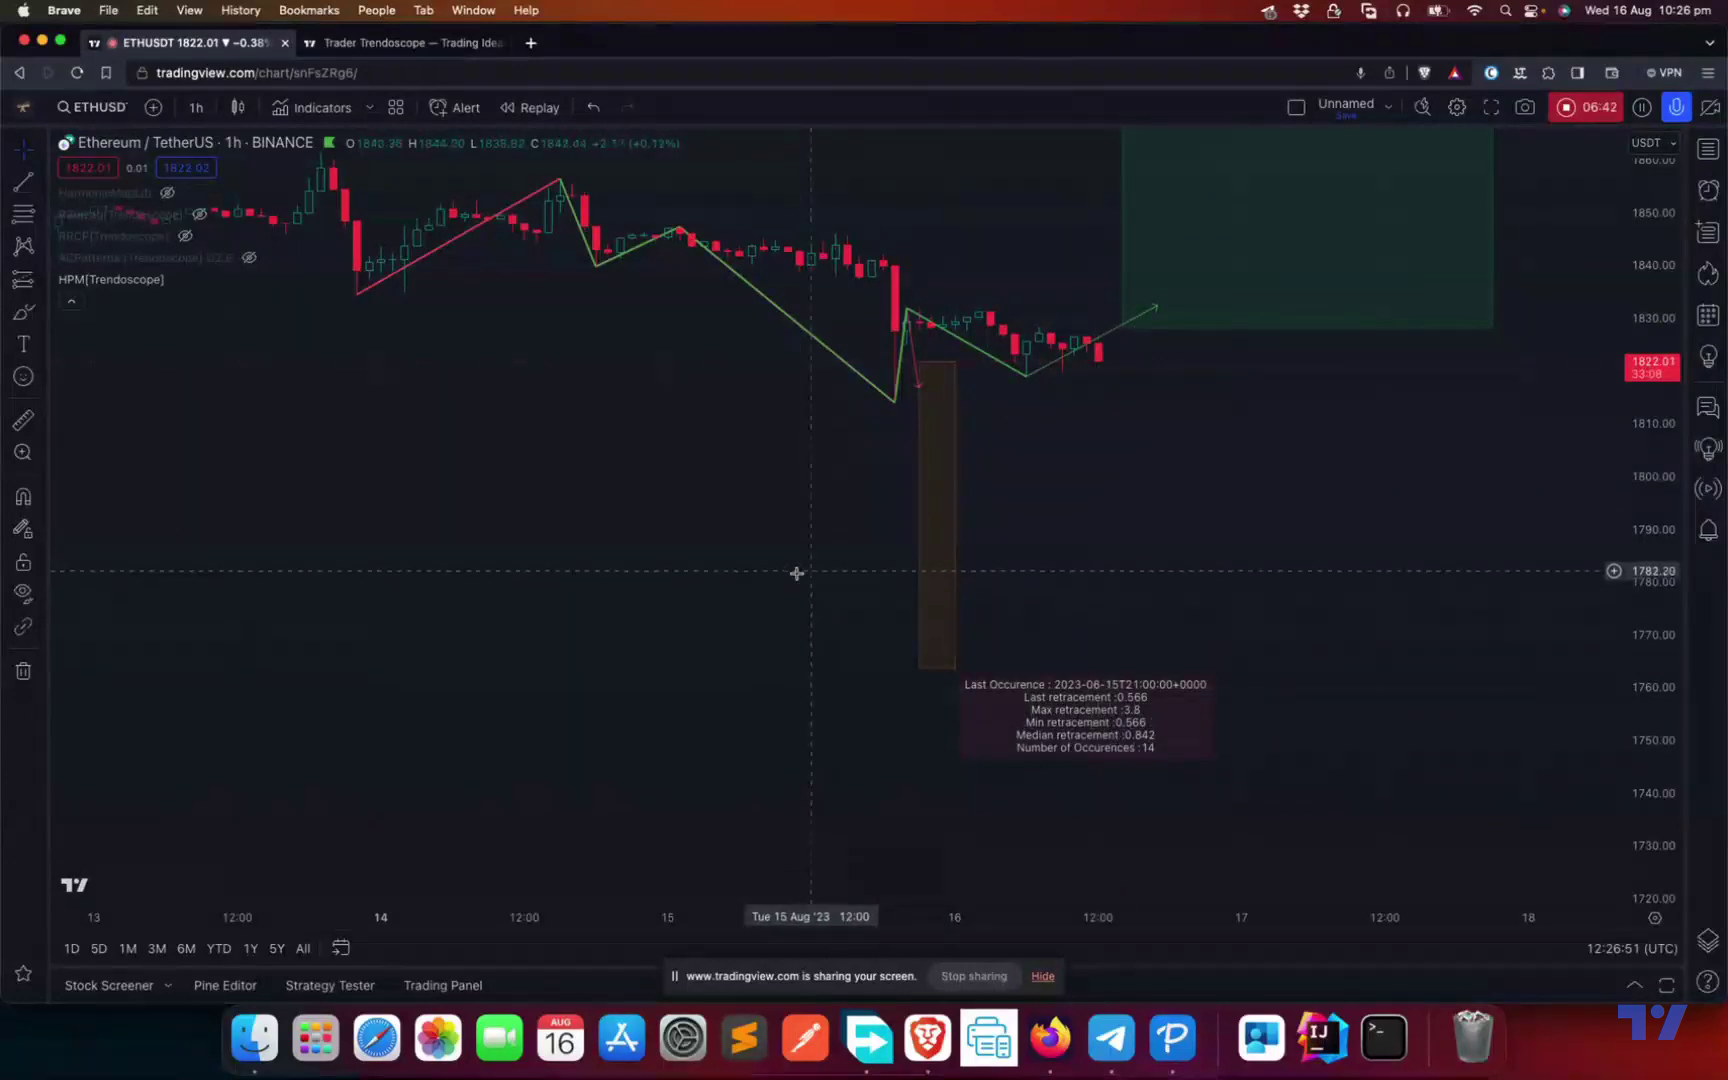
scroll(797, 573, up, 3)
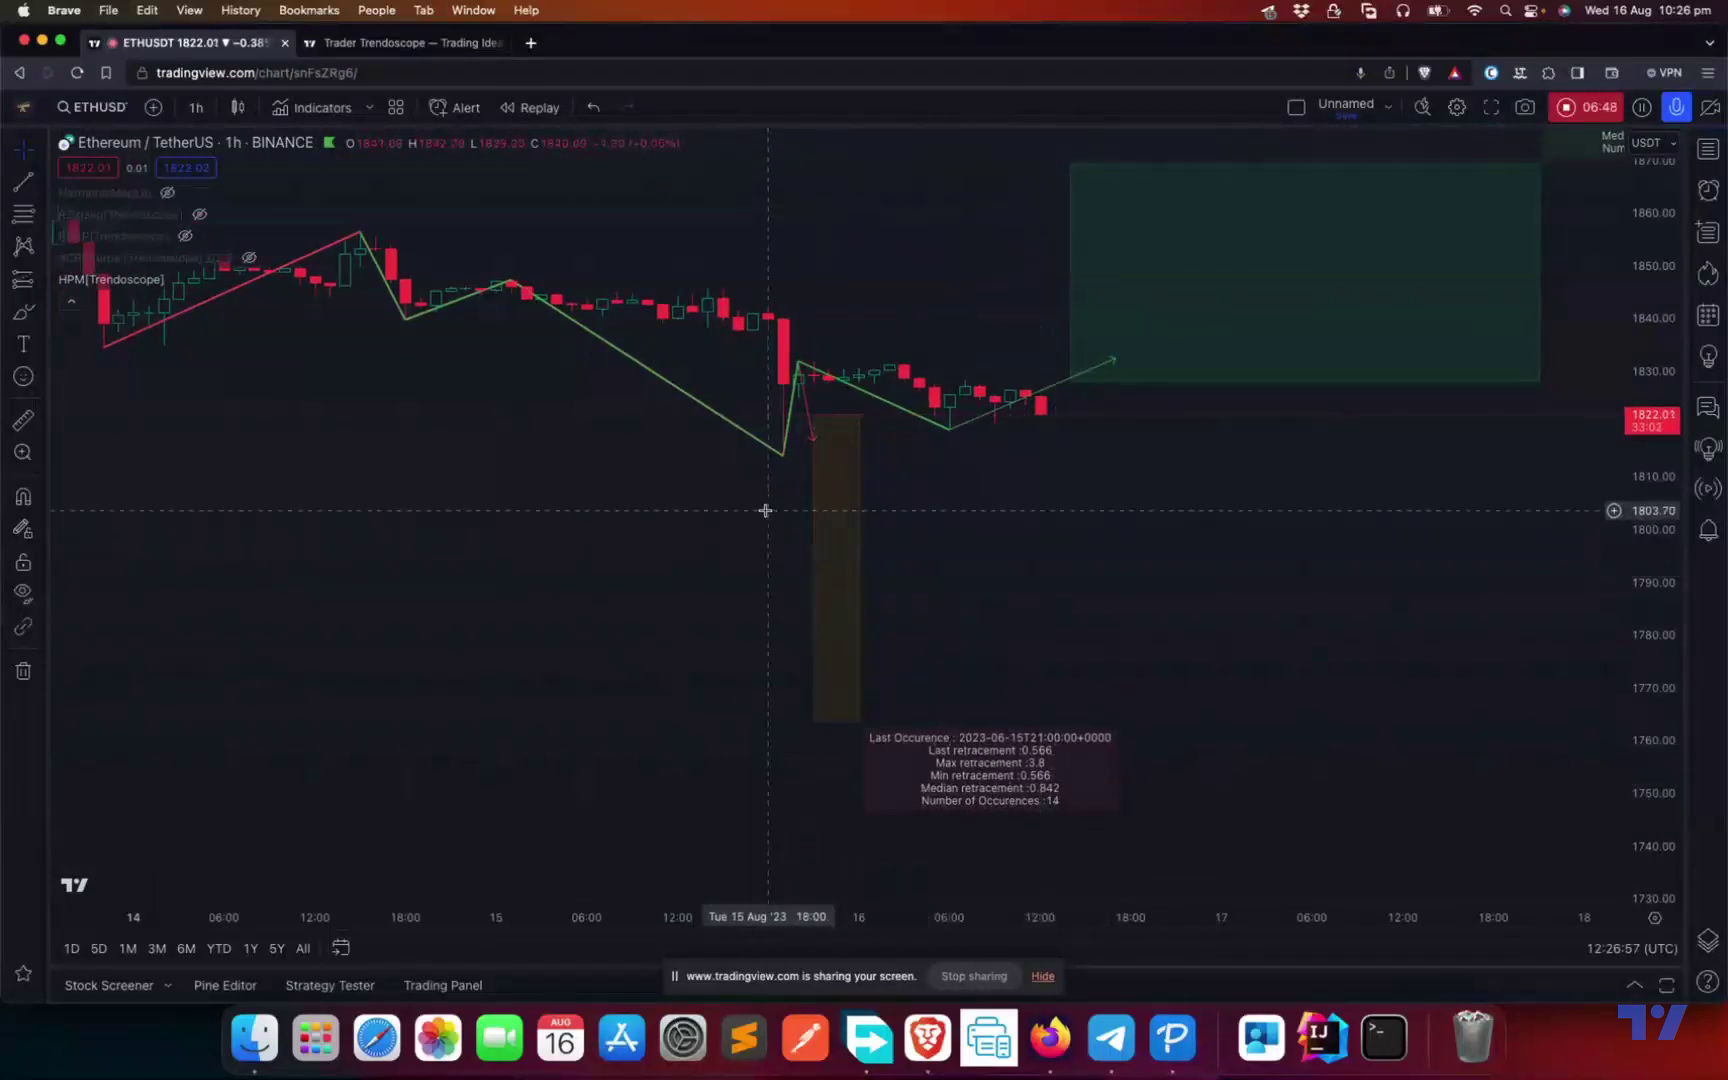
drag(783, 455, 840, 548)
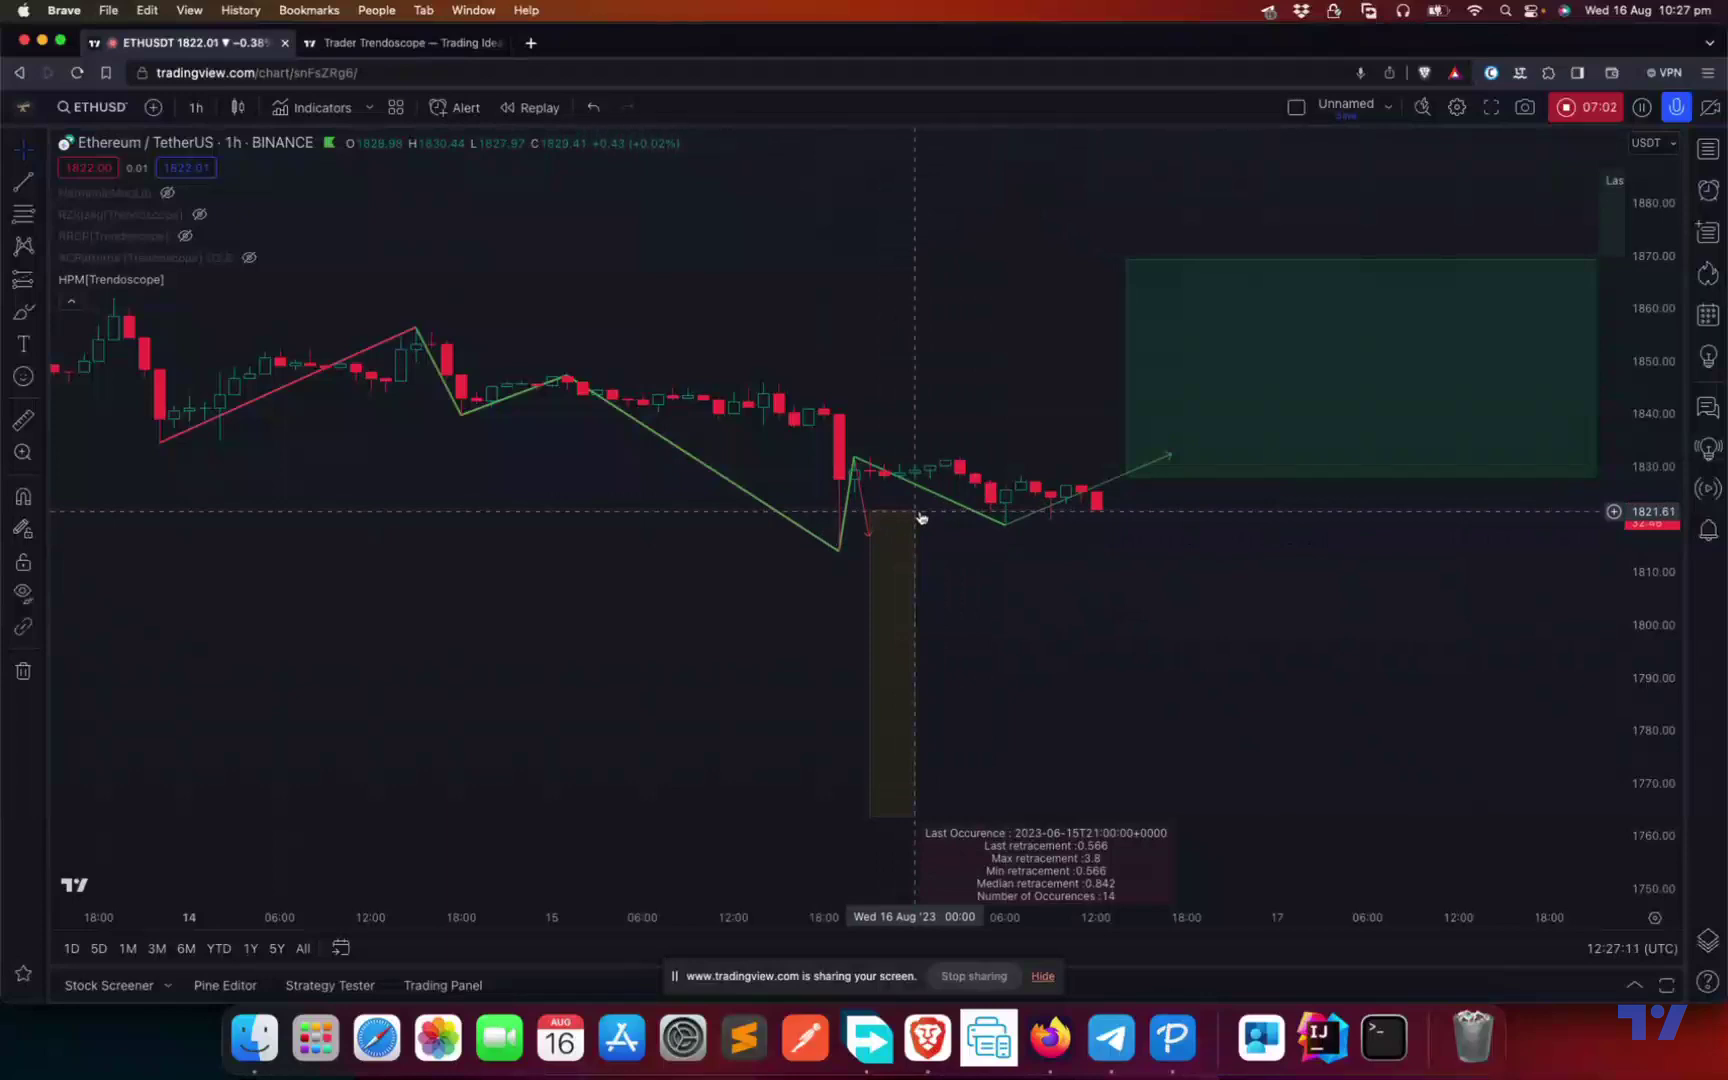
drag(922, 638, 929, 529)
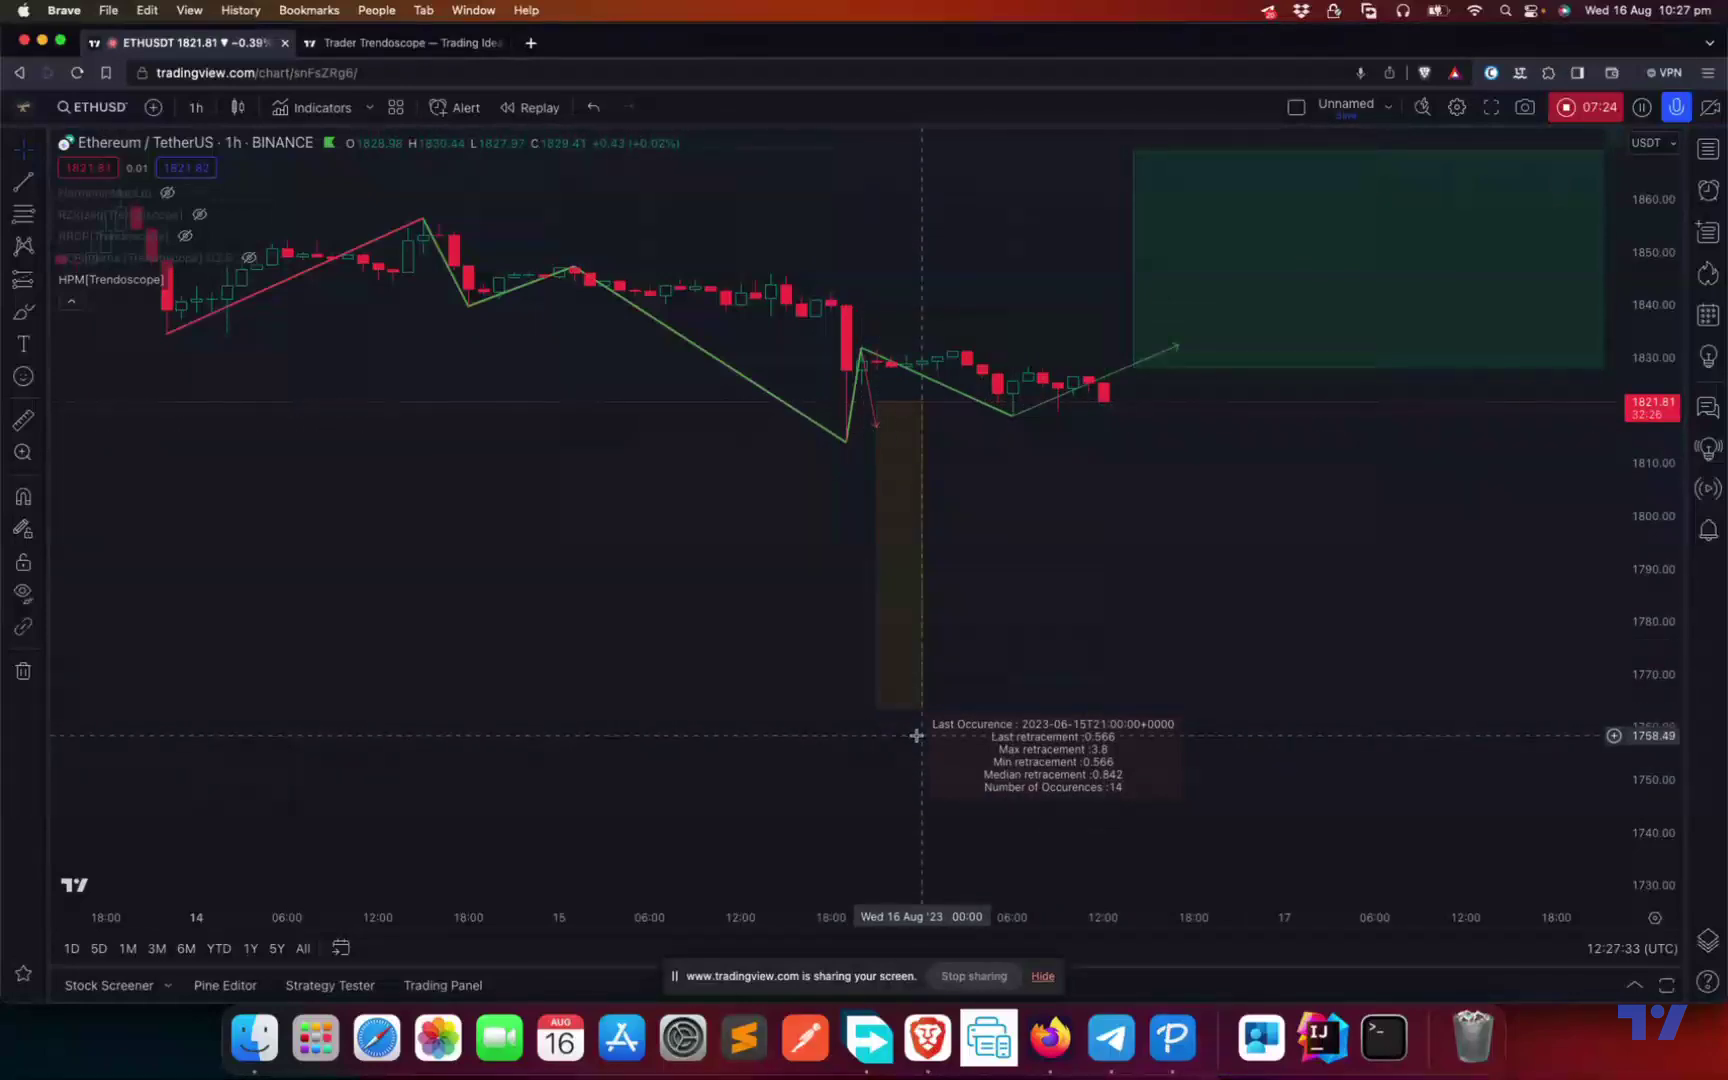
scroll(781, 740, up, 2)
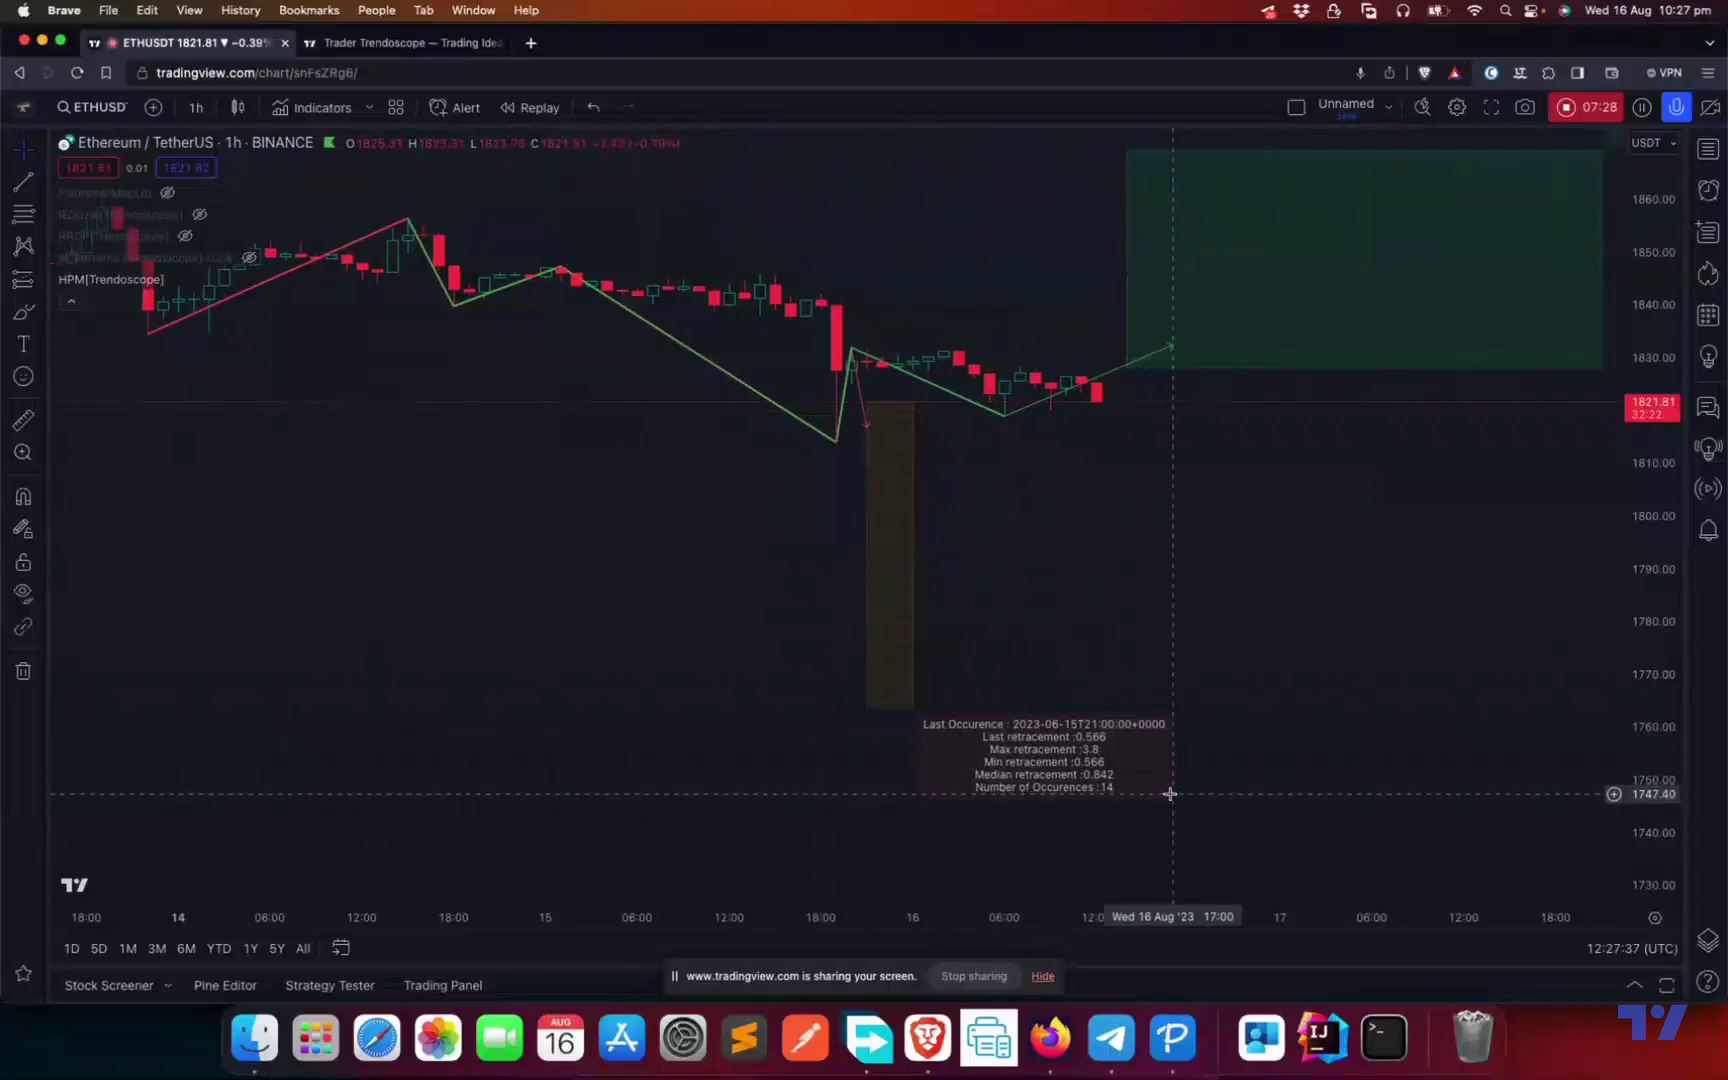
scroll(925, 745, up, 1)
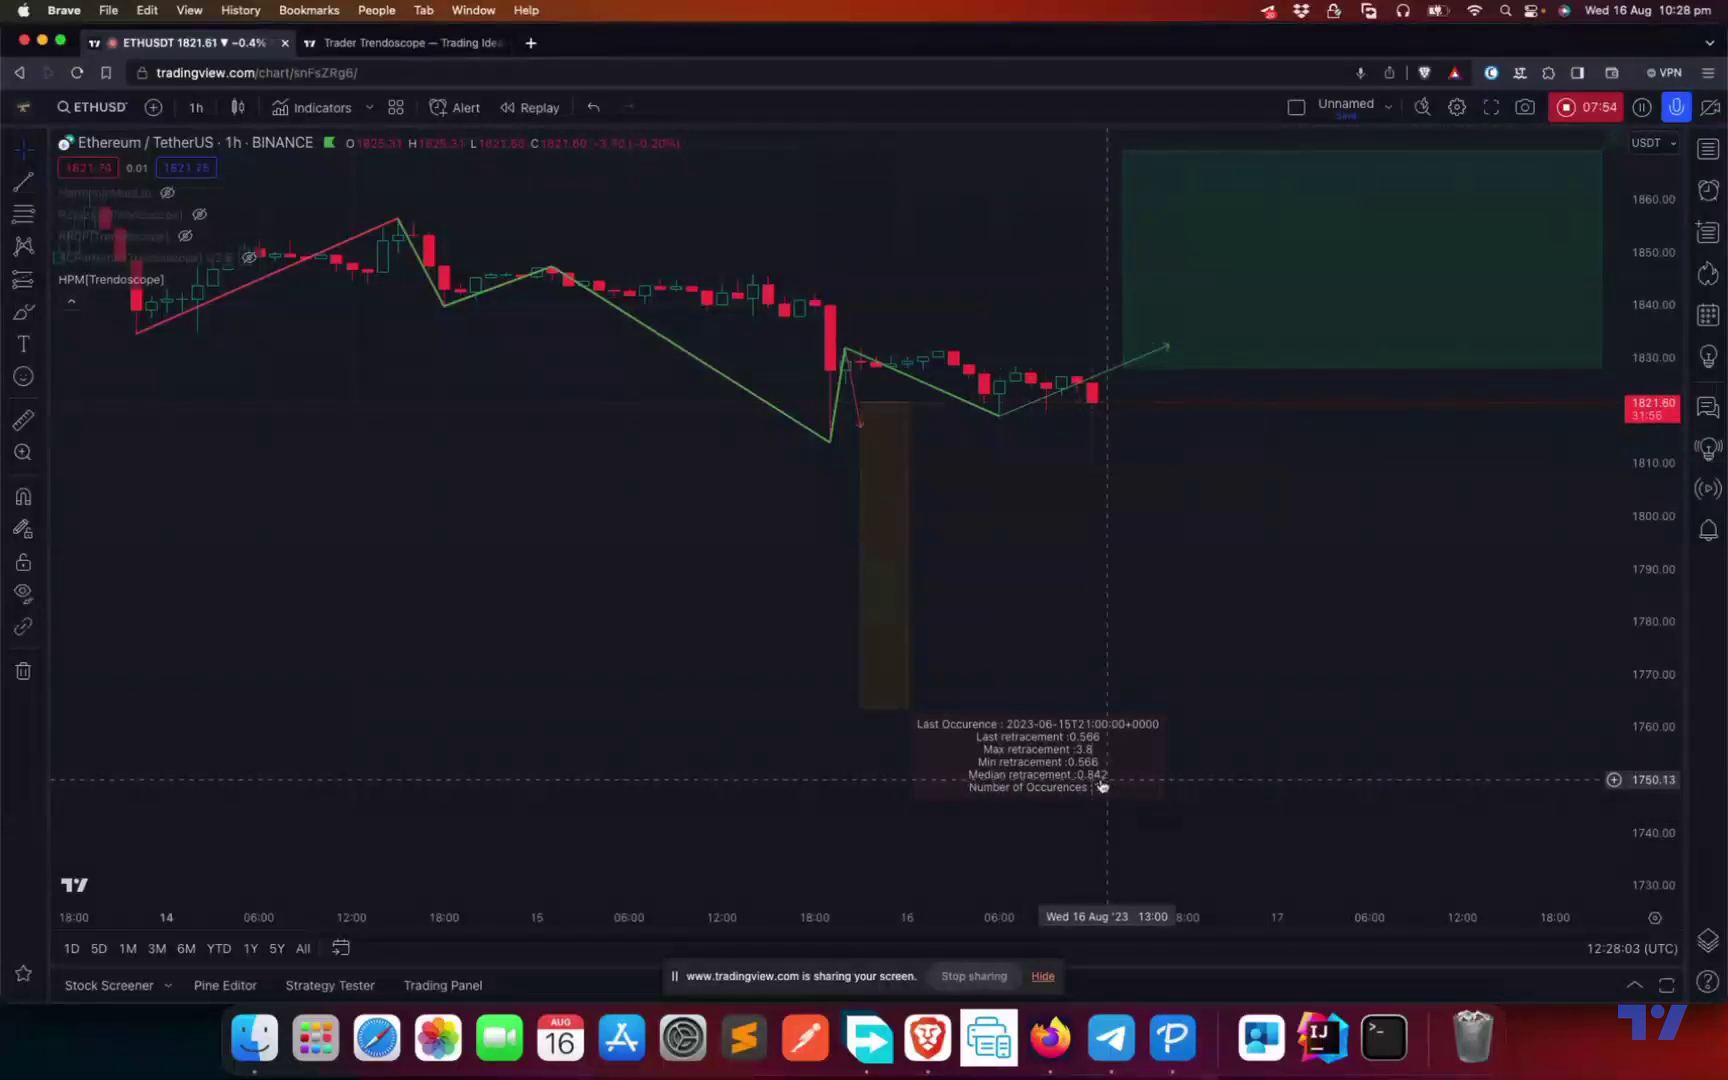
Step: Examine closely the red bearish projection arrow and the price range covered by the orange box around 15 August 22:00
scroll(941, 521, up, 3)
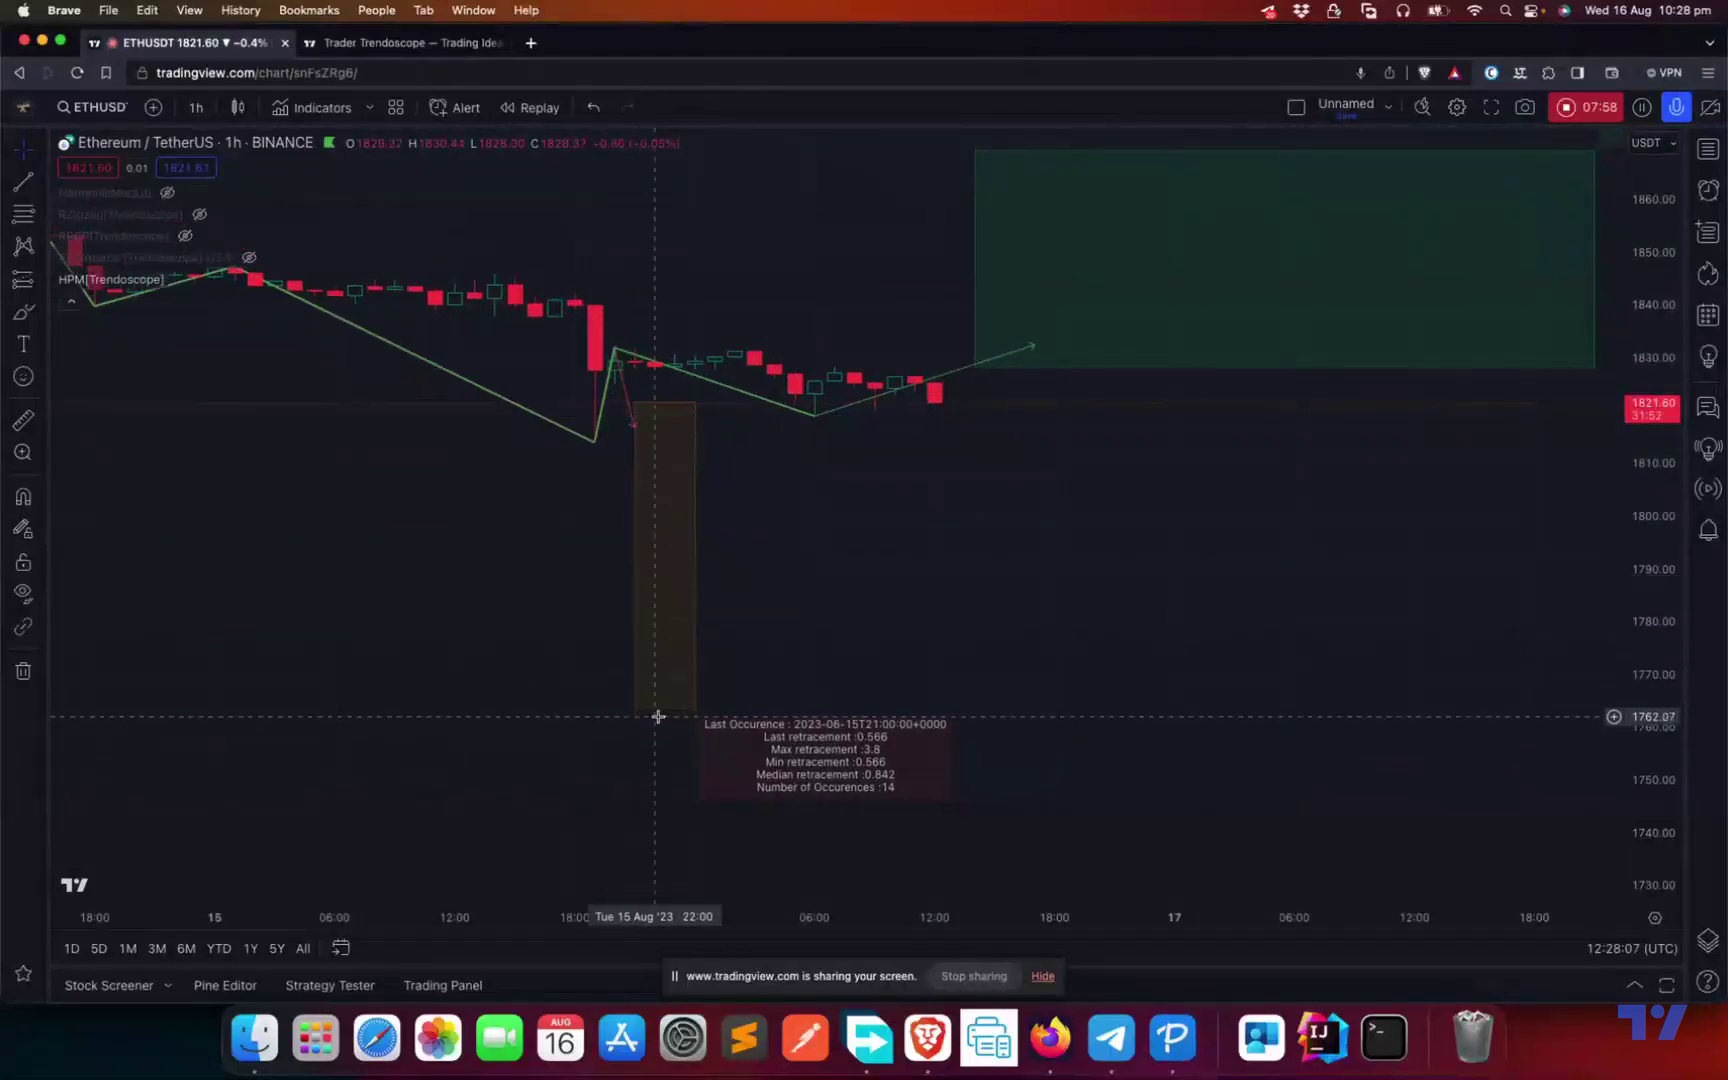
scroll(658, 716, up, 1)
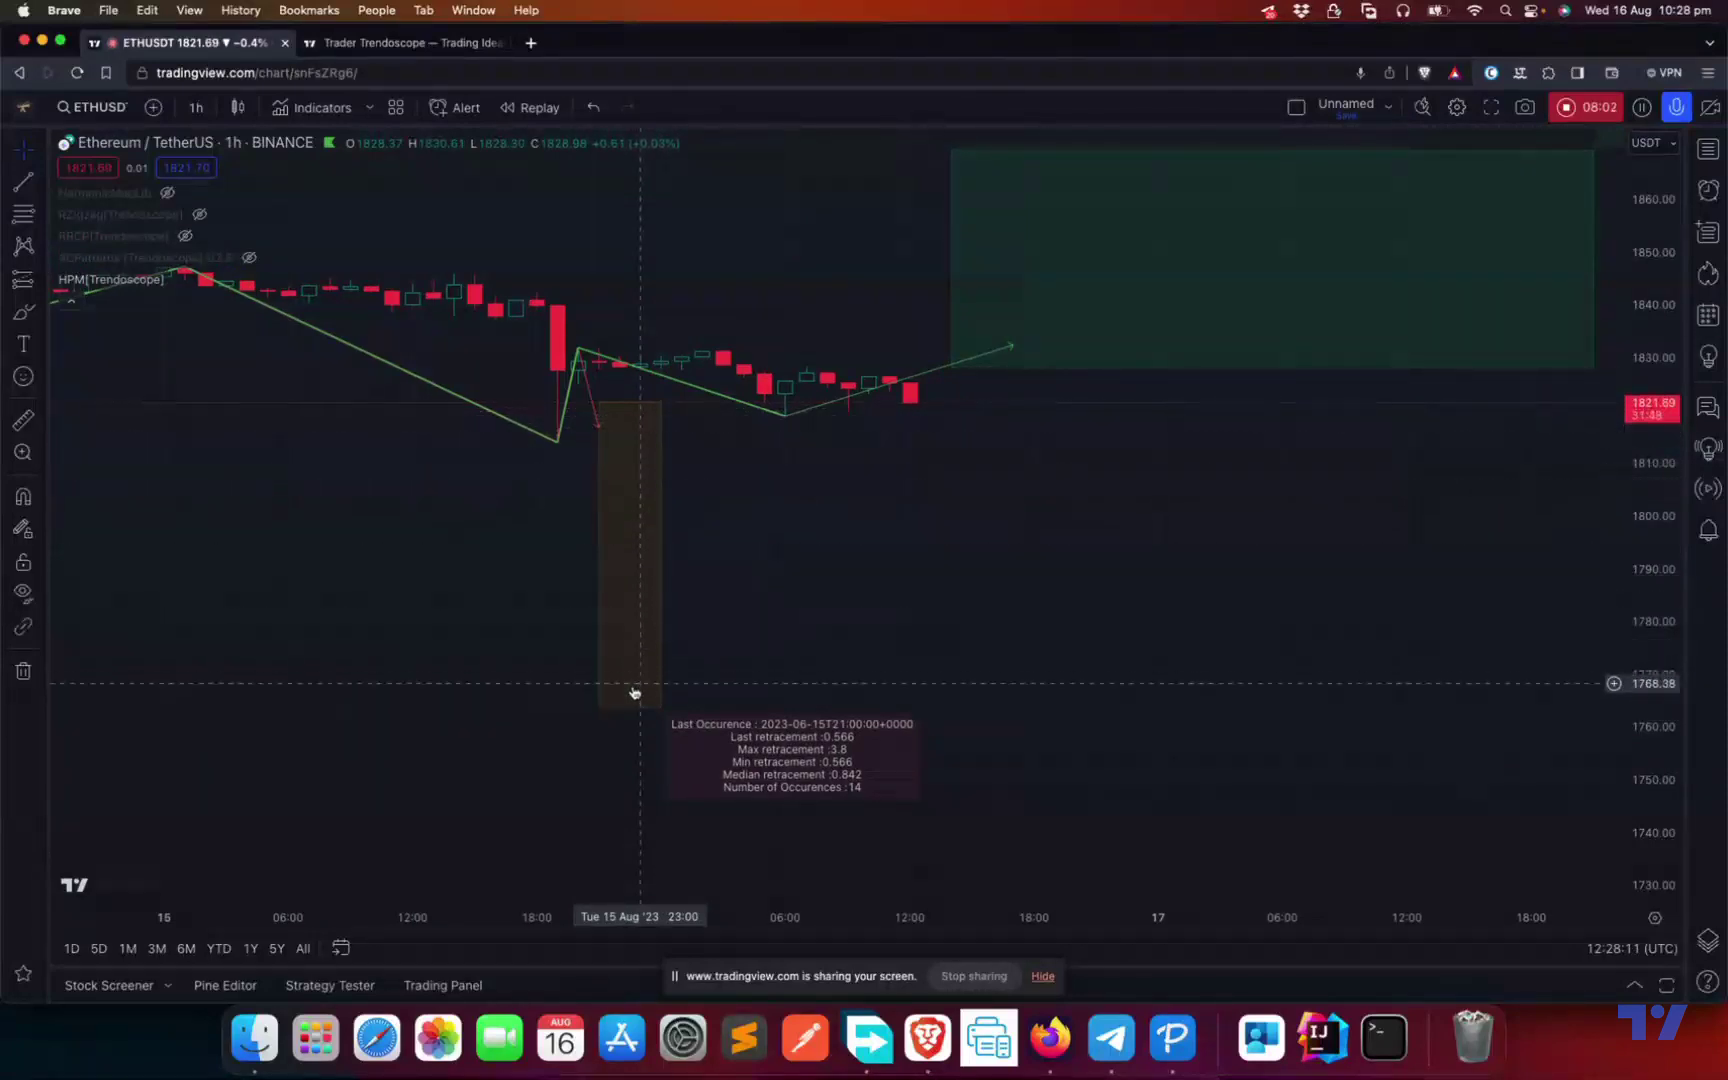
drag(532, 798, 640, 733)
scroll(640, 733, up, 1)
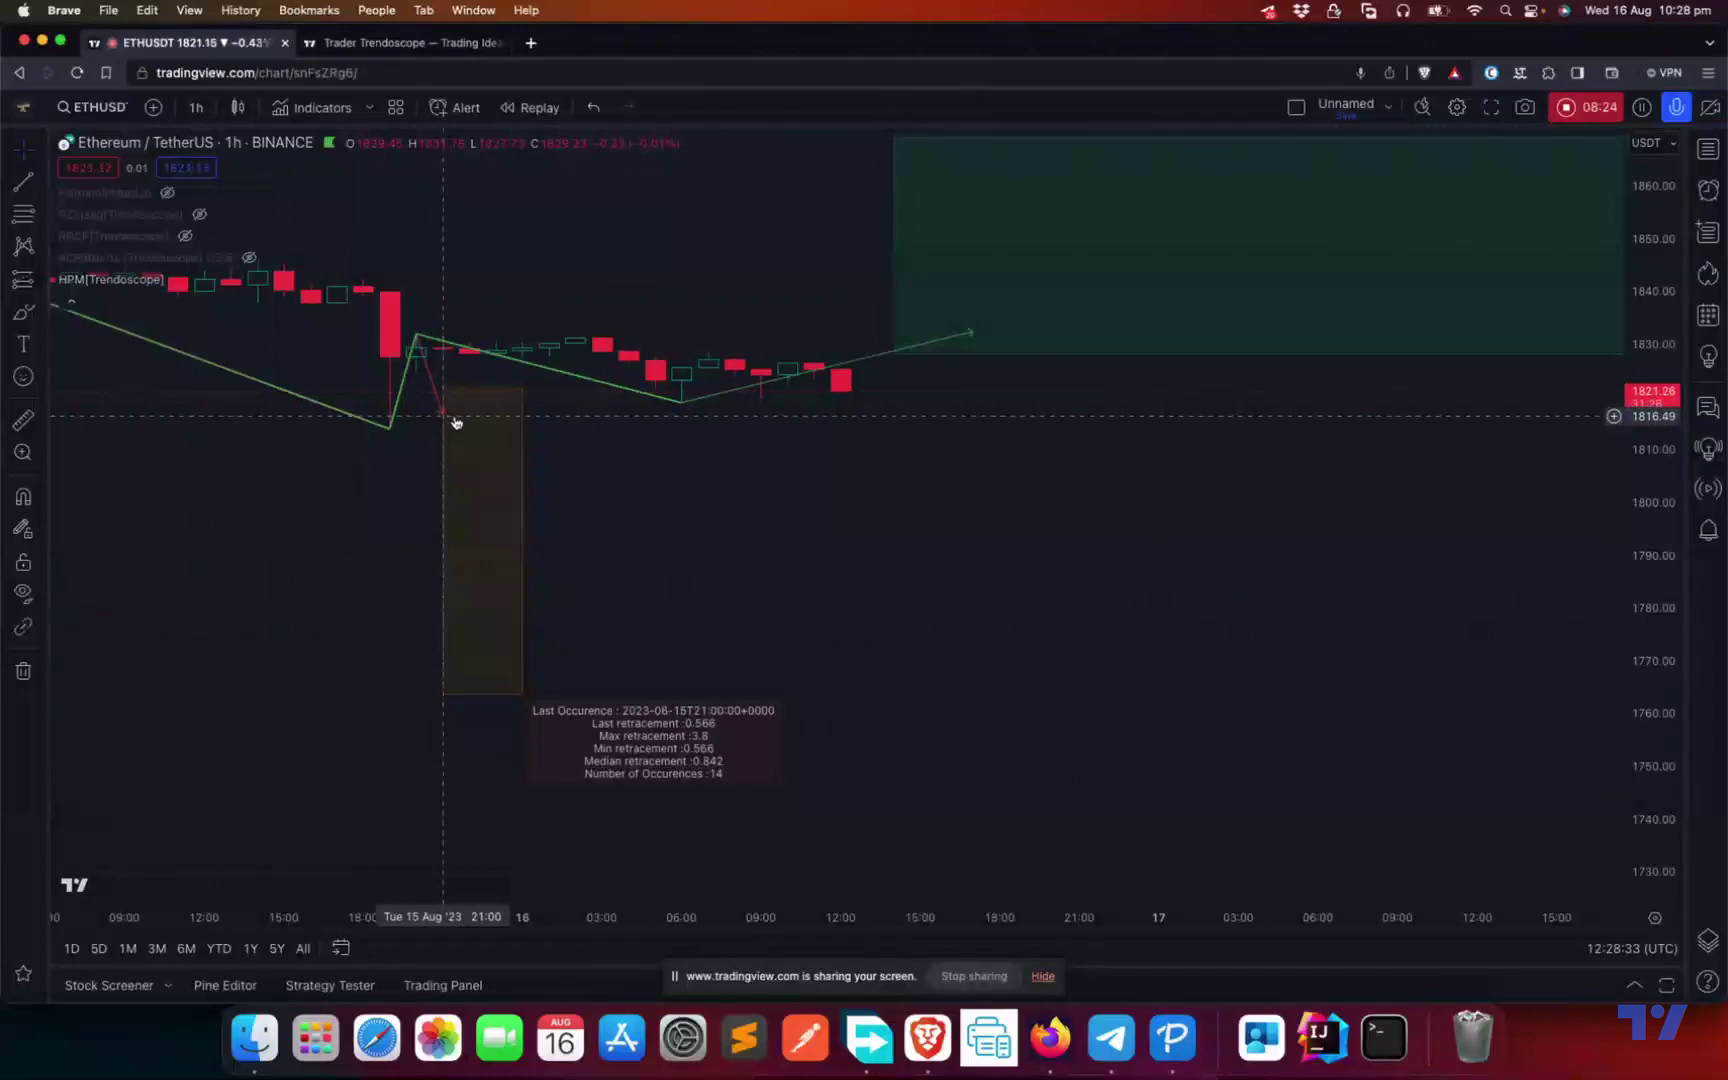
drag(480, 430, 559, 454)
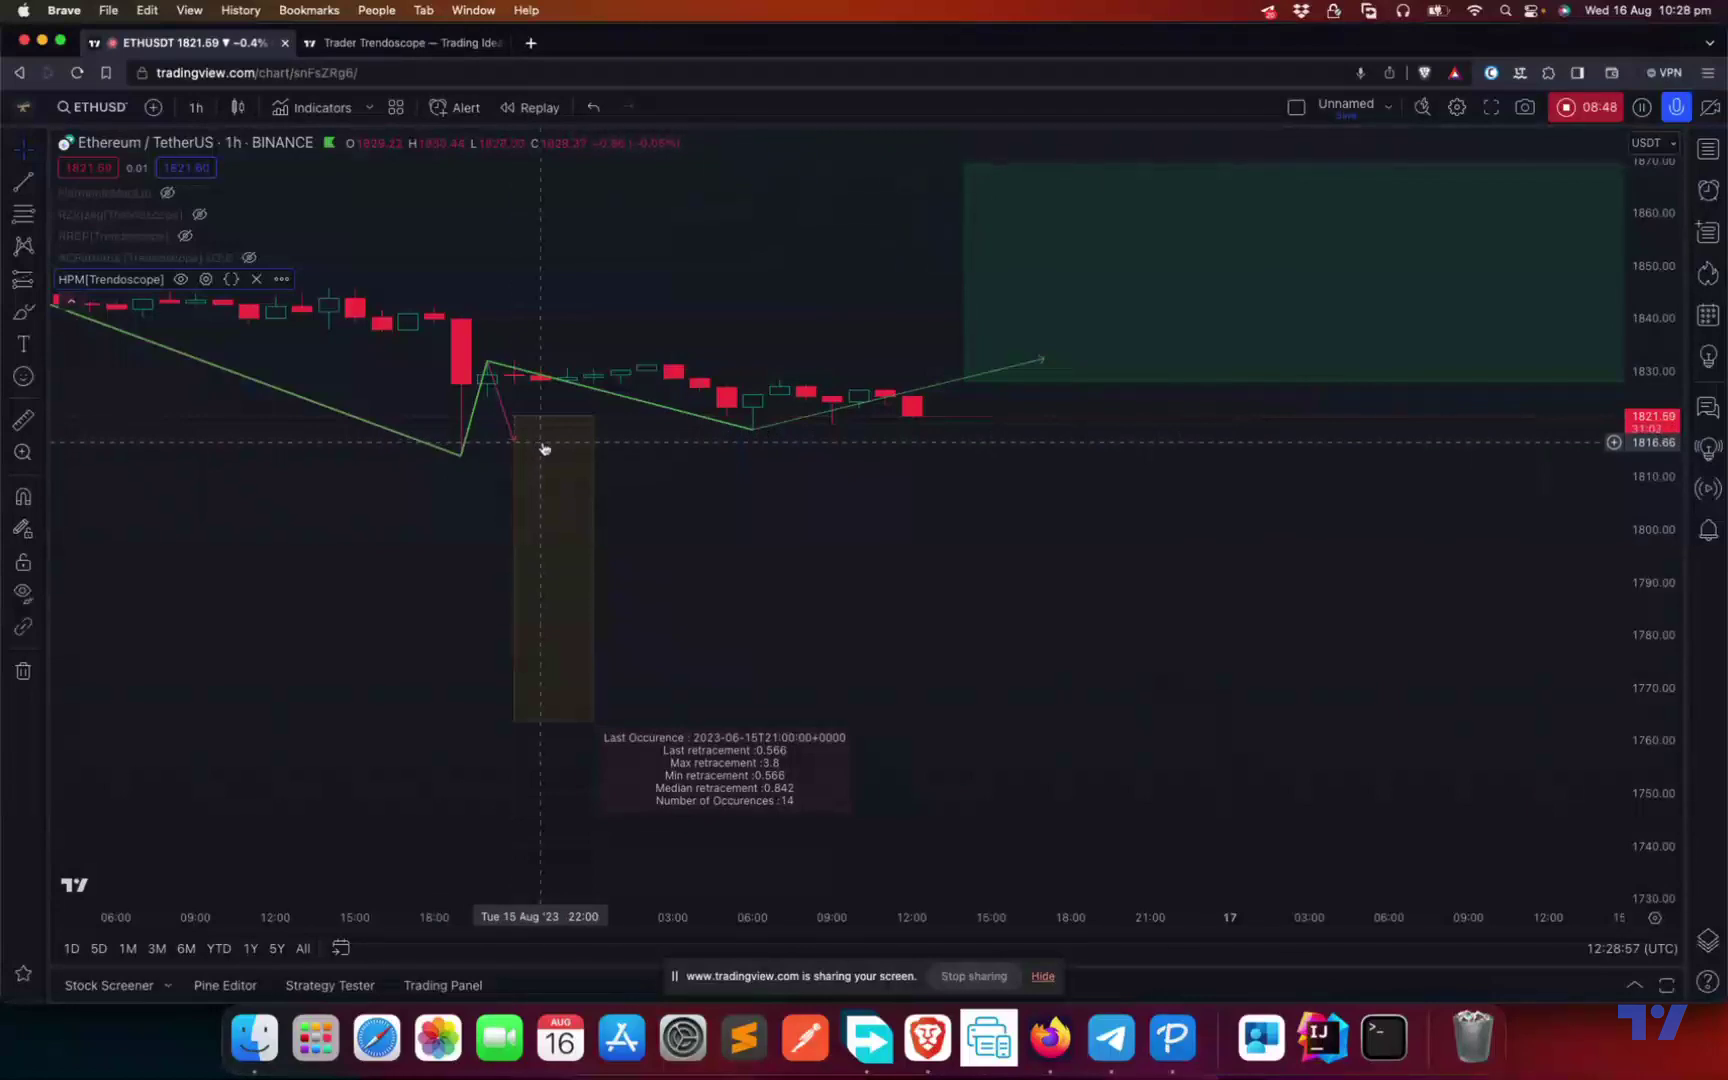
drag(544, 700, 532, 534)
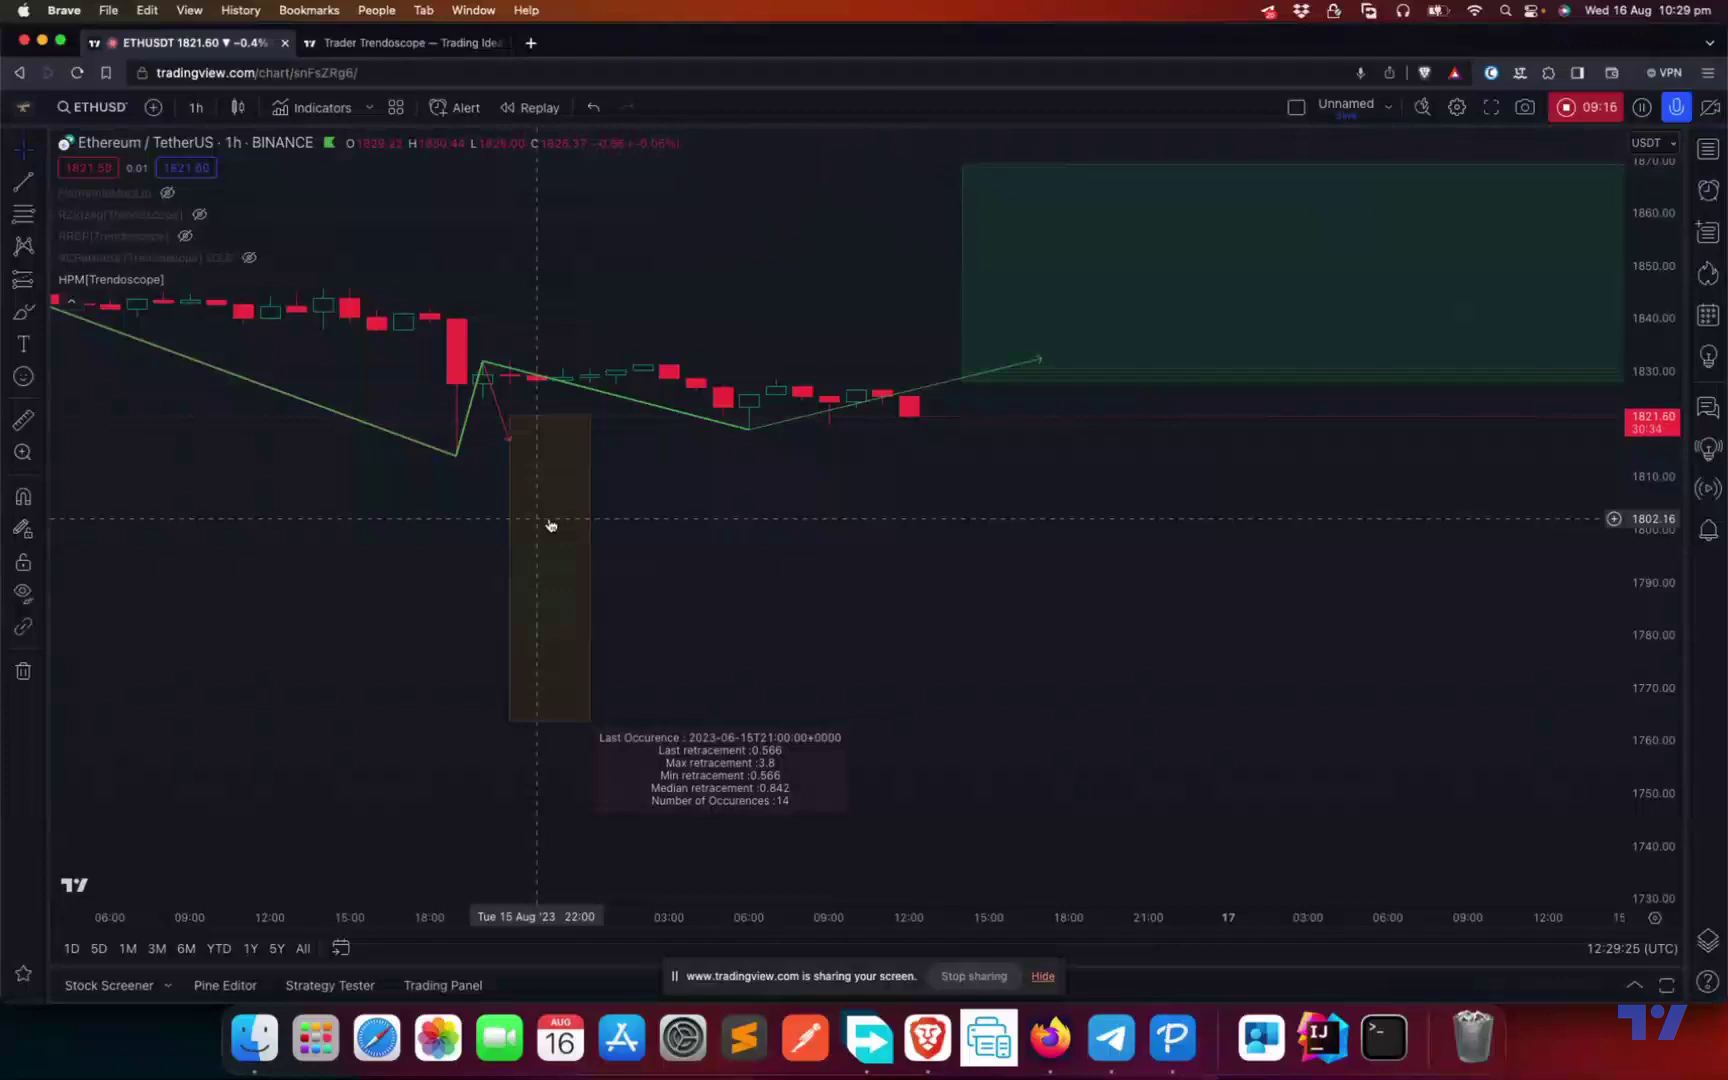
scroll(665, 722, down, 2)
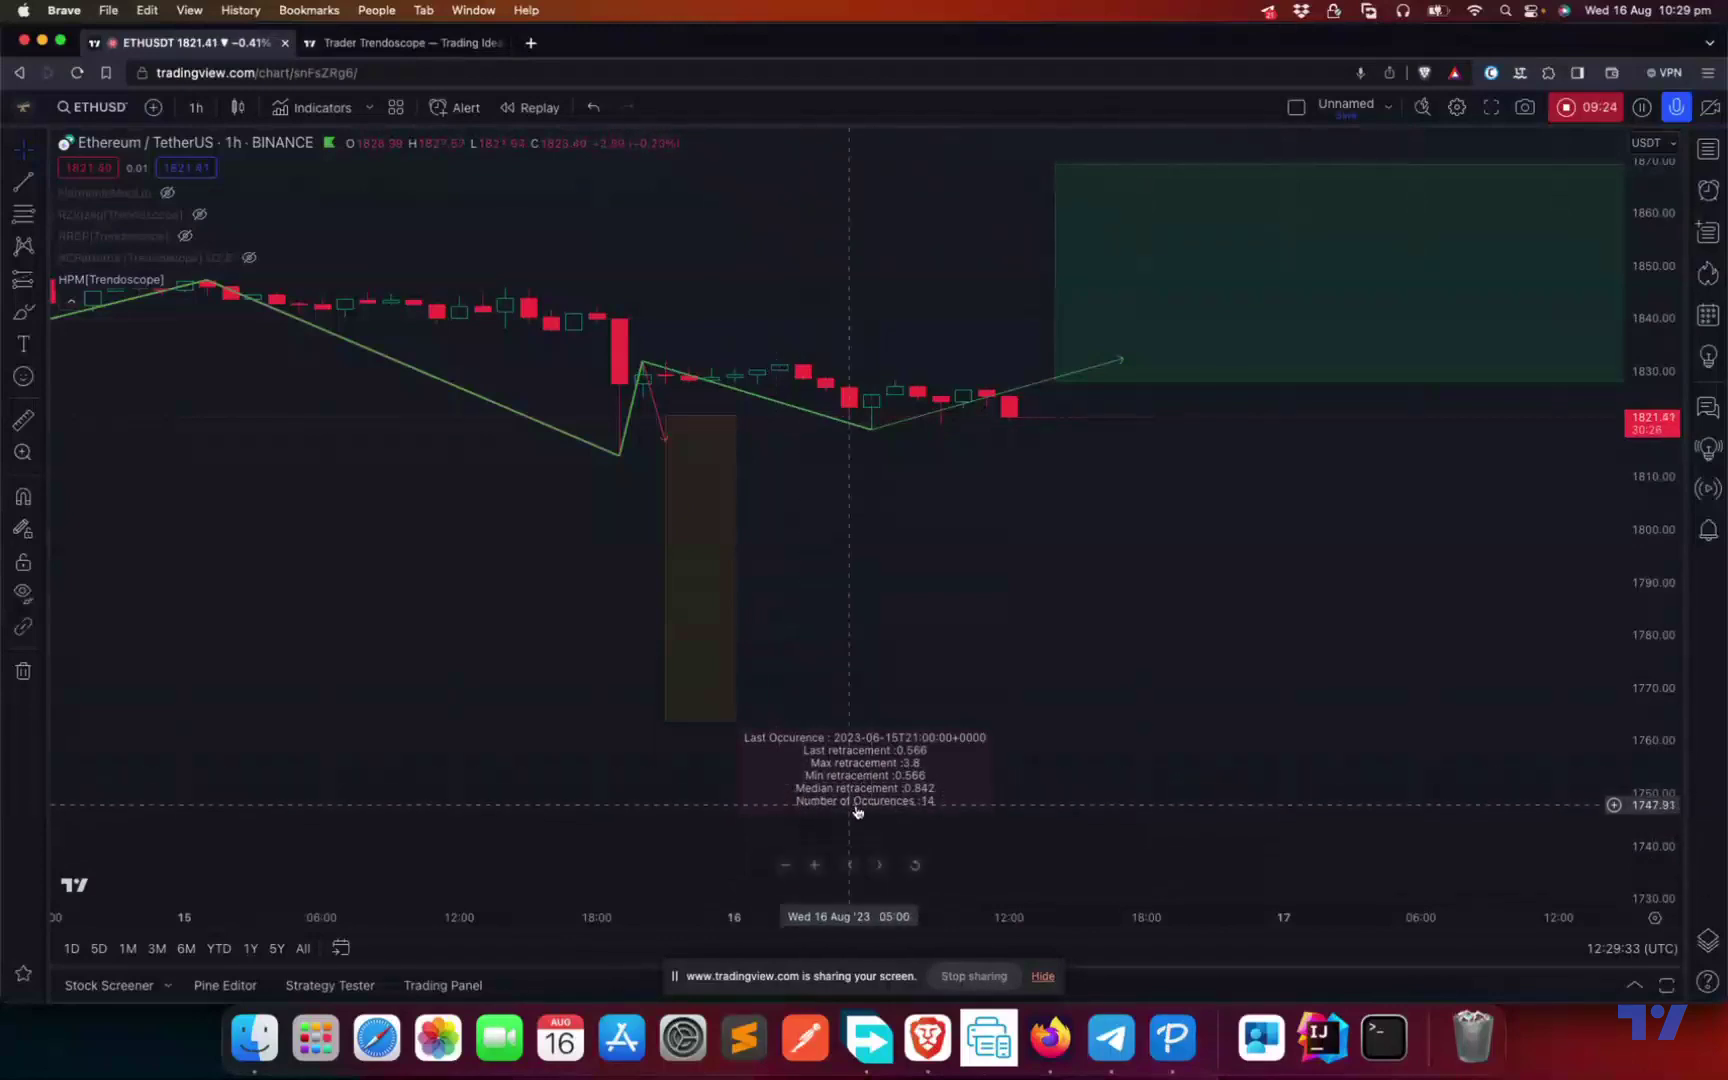
Step: Examine the green bullish projection box and its retracement statistics, and view them together with the bearish projection and the full zigzag pattern
scroll(706, 629, right, 6)
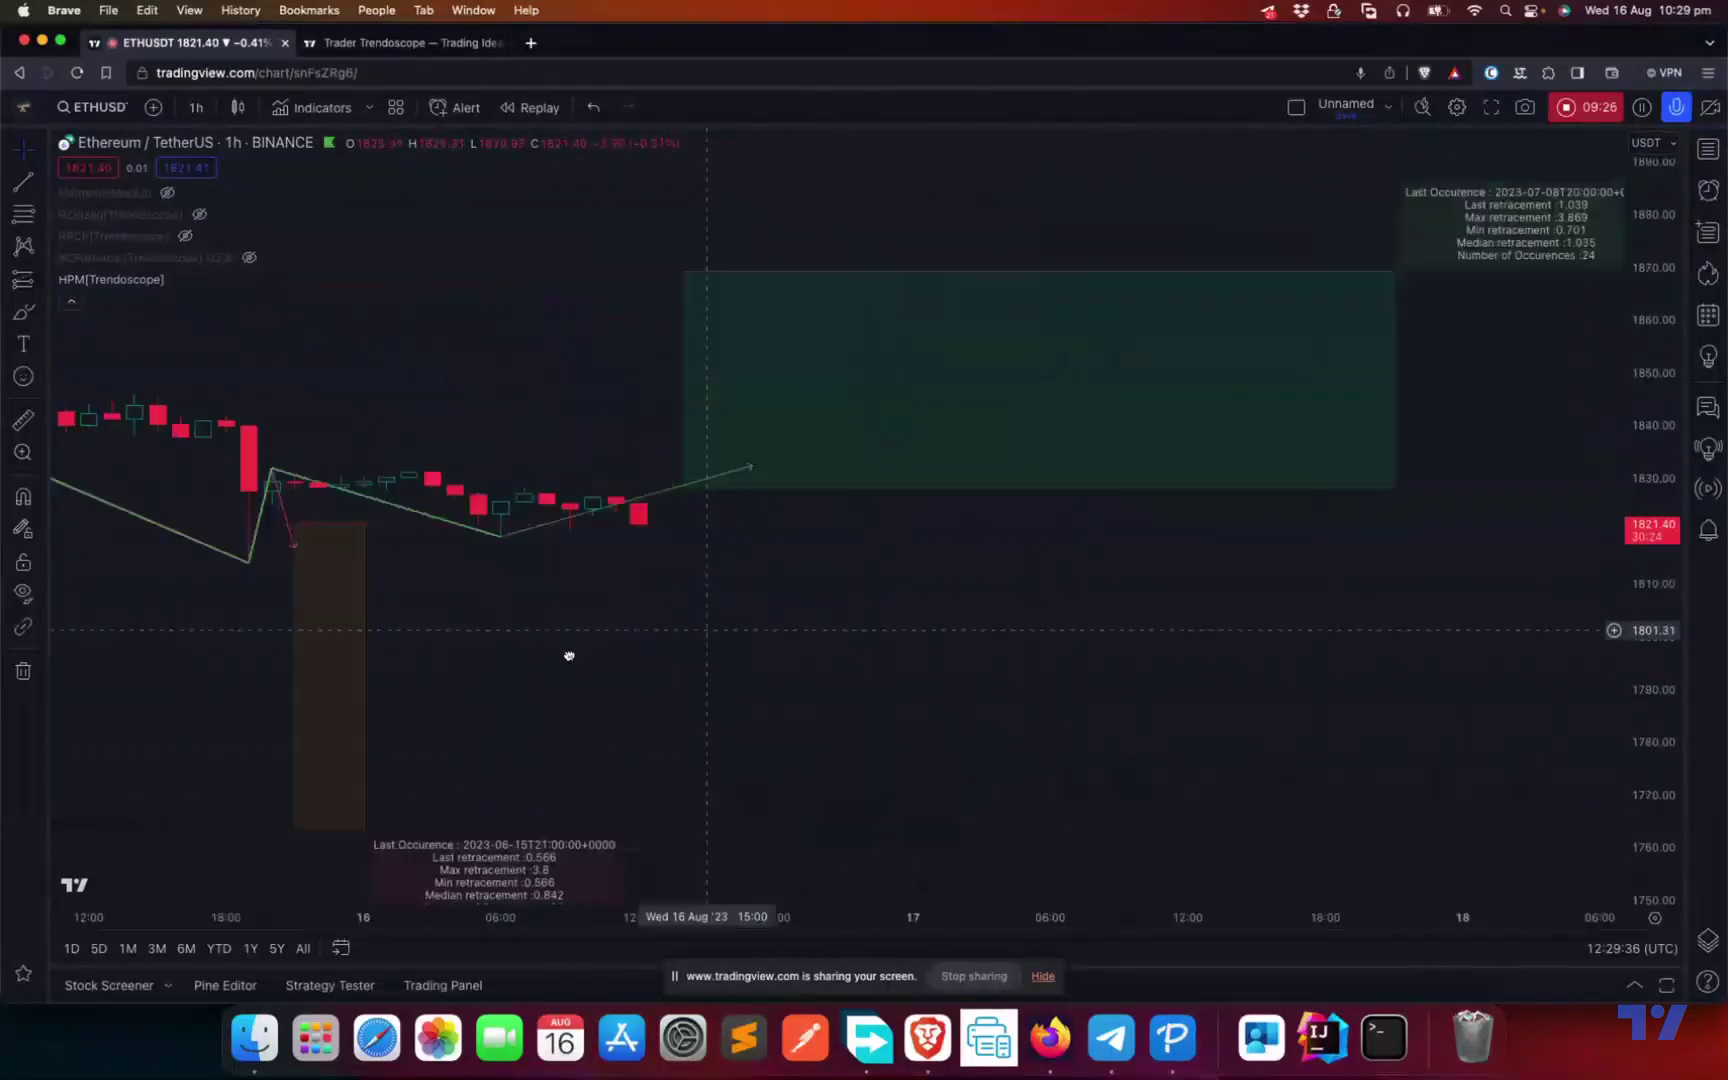
scroll(716, 624, down, 3)
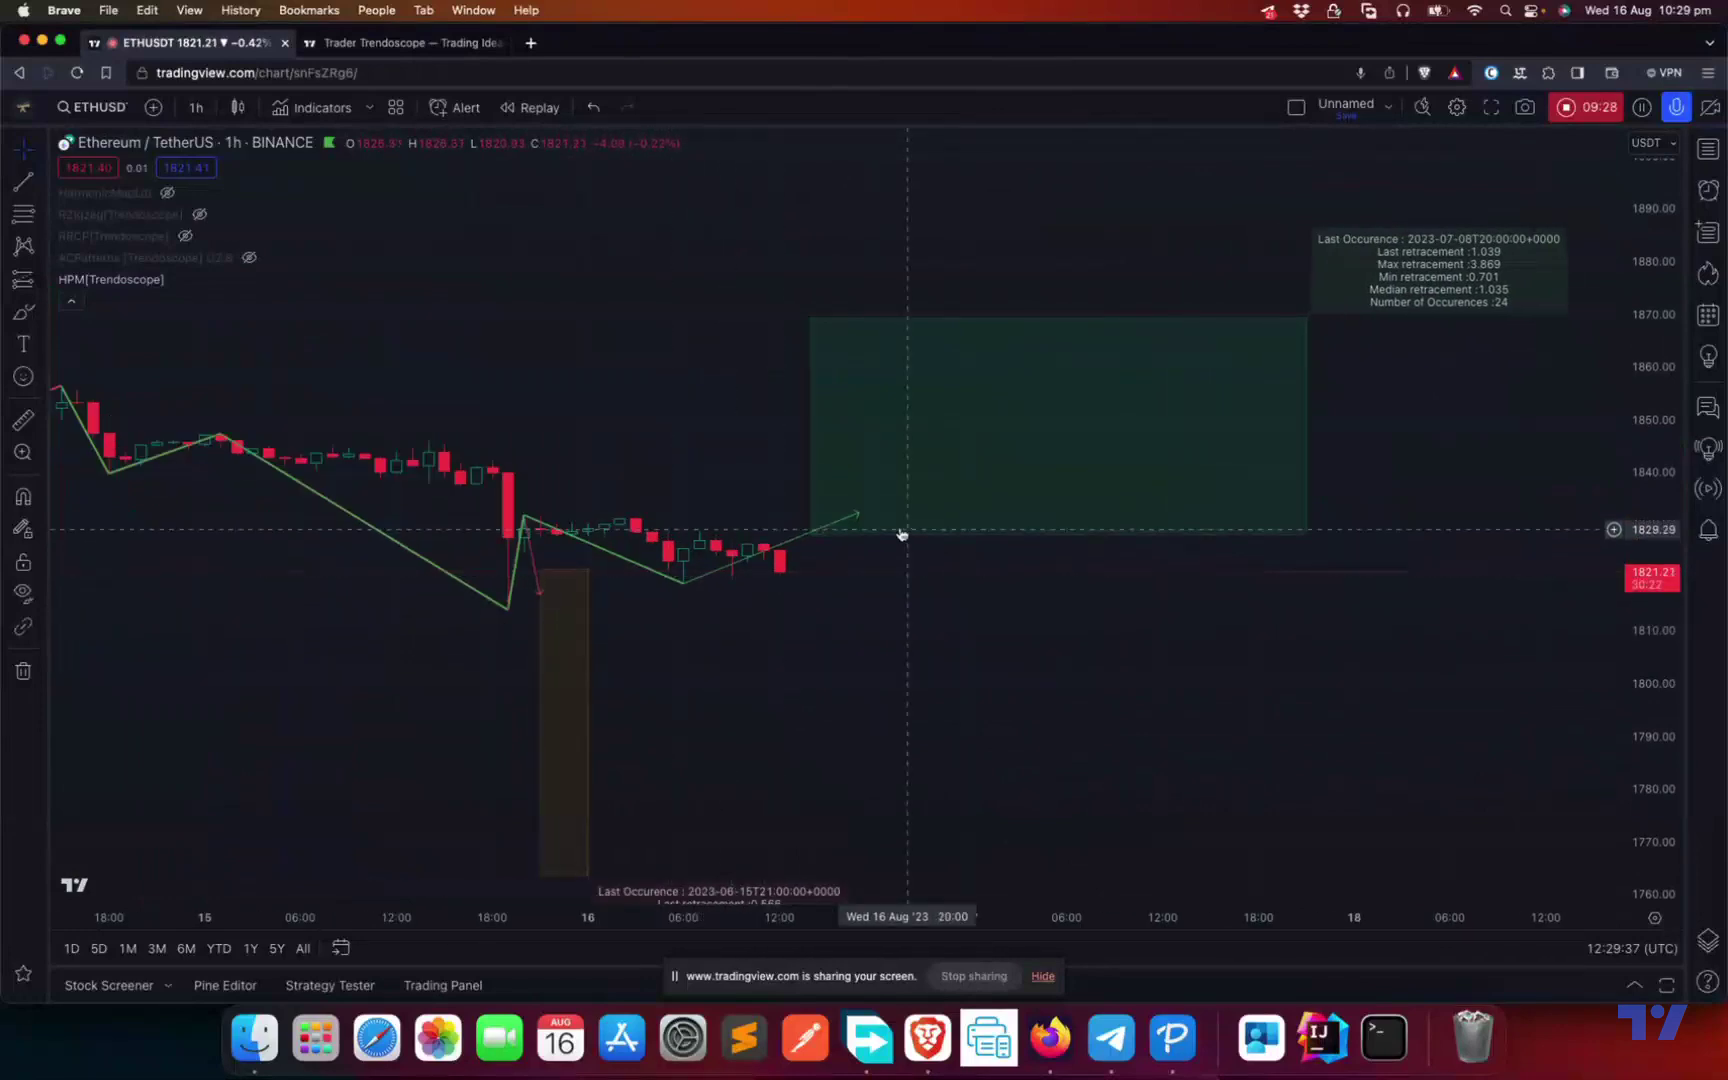
scroll(1091, 478, down, 3)
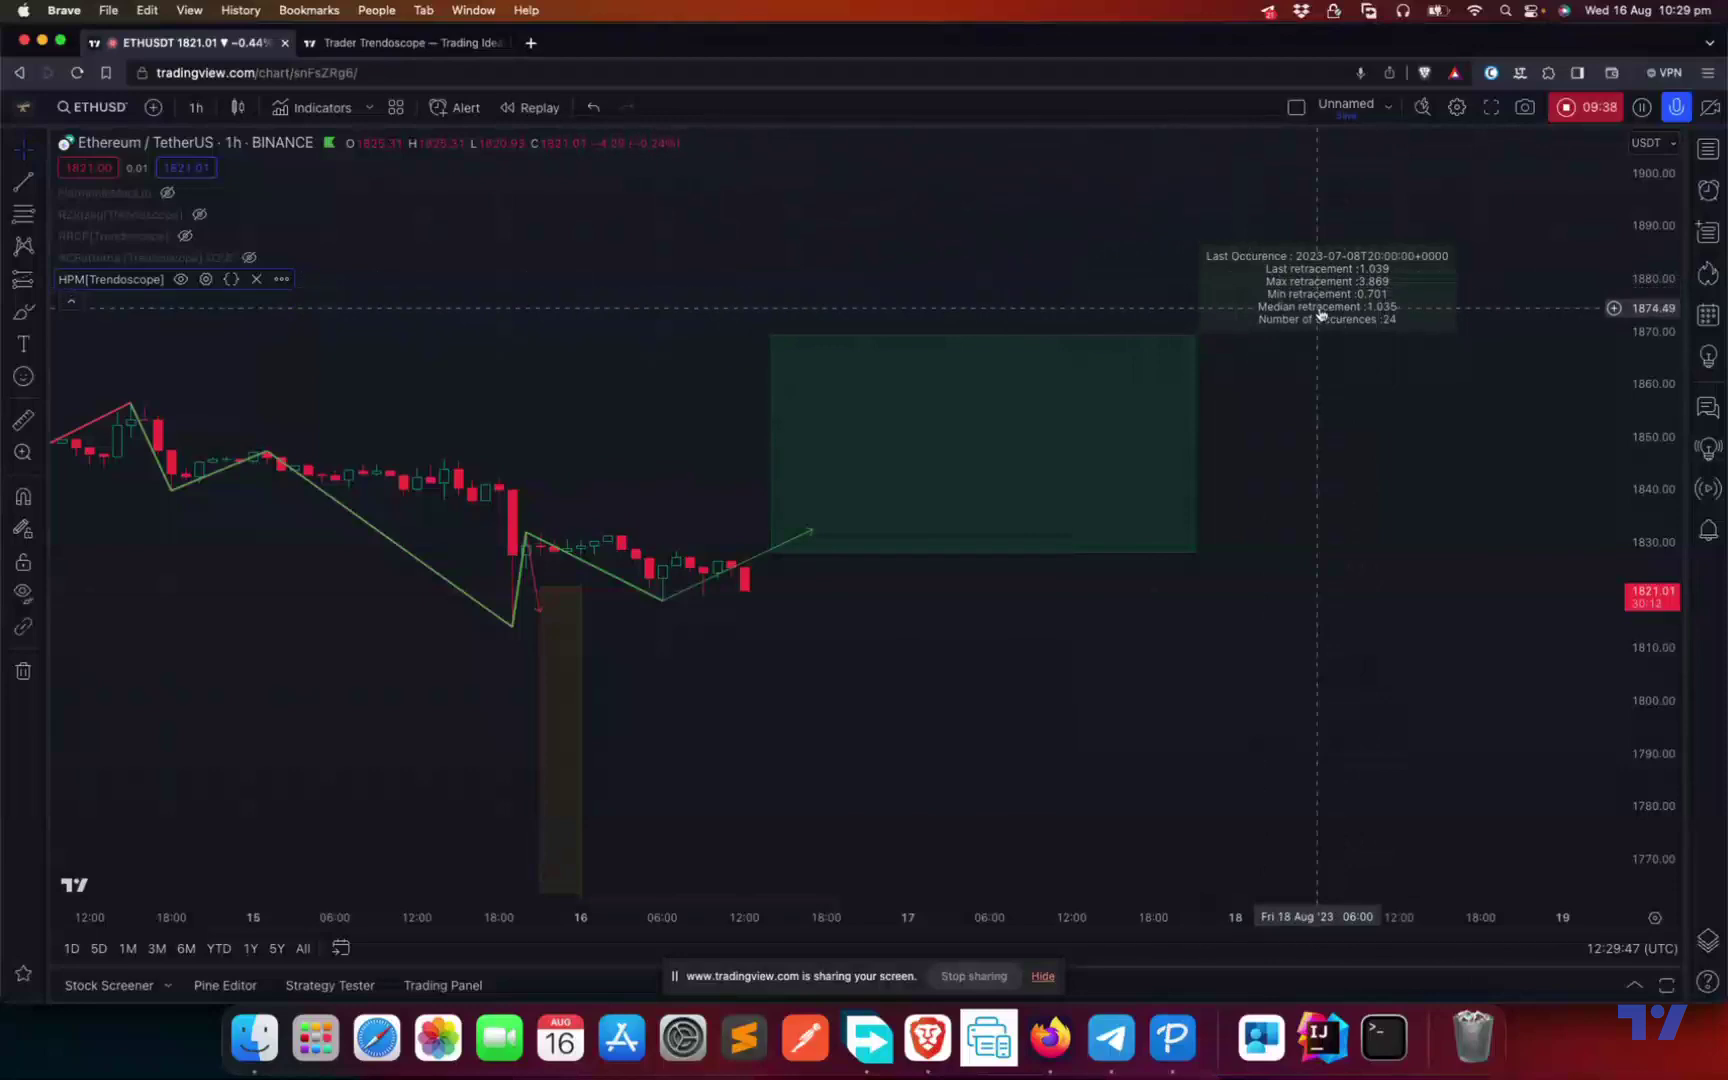
scroll(1310, 330, down, 2)
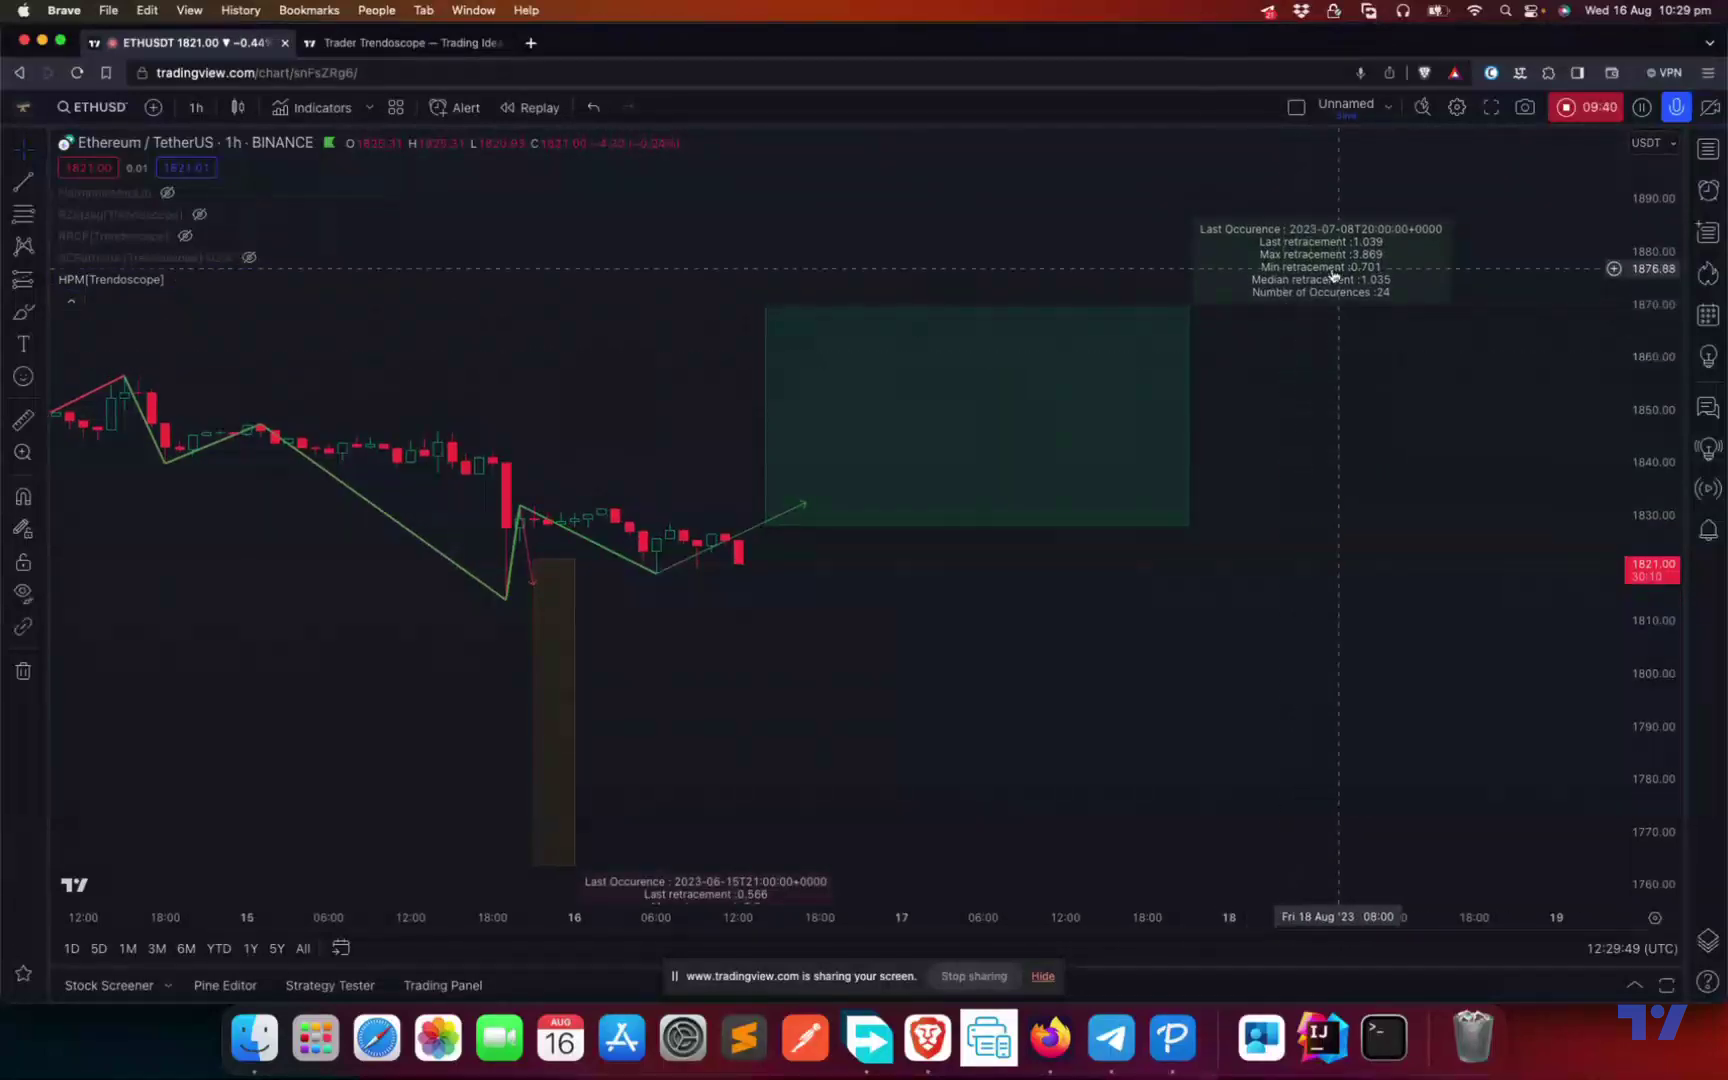
scroll(1170, 530, down, 3)
scroll(1185, 487, down, 3)
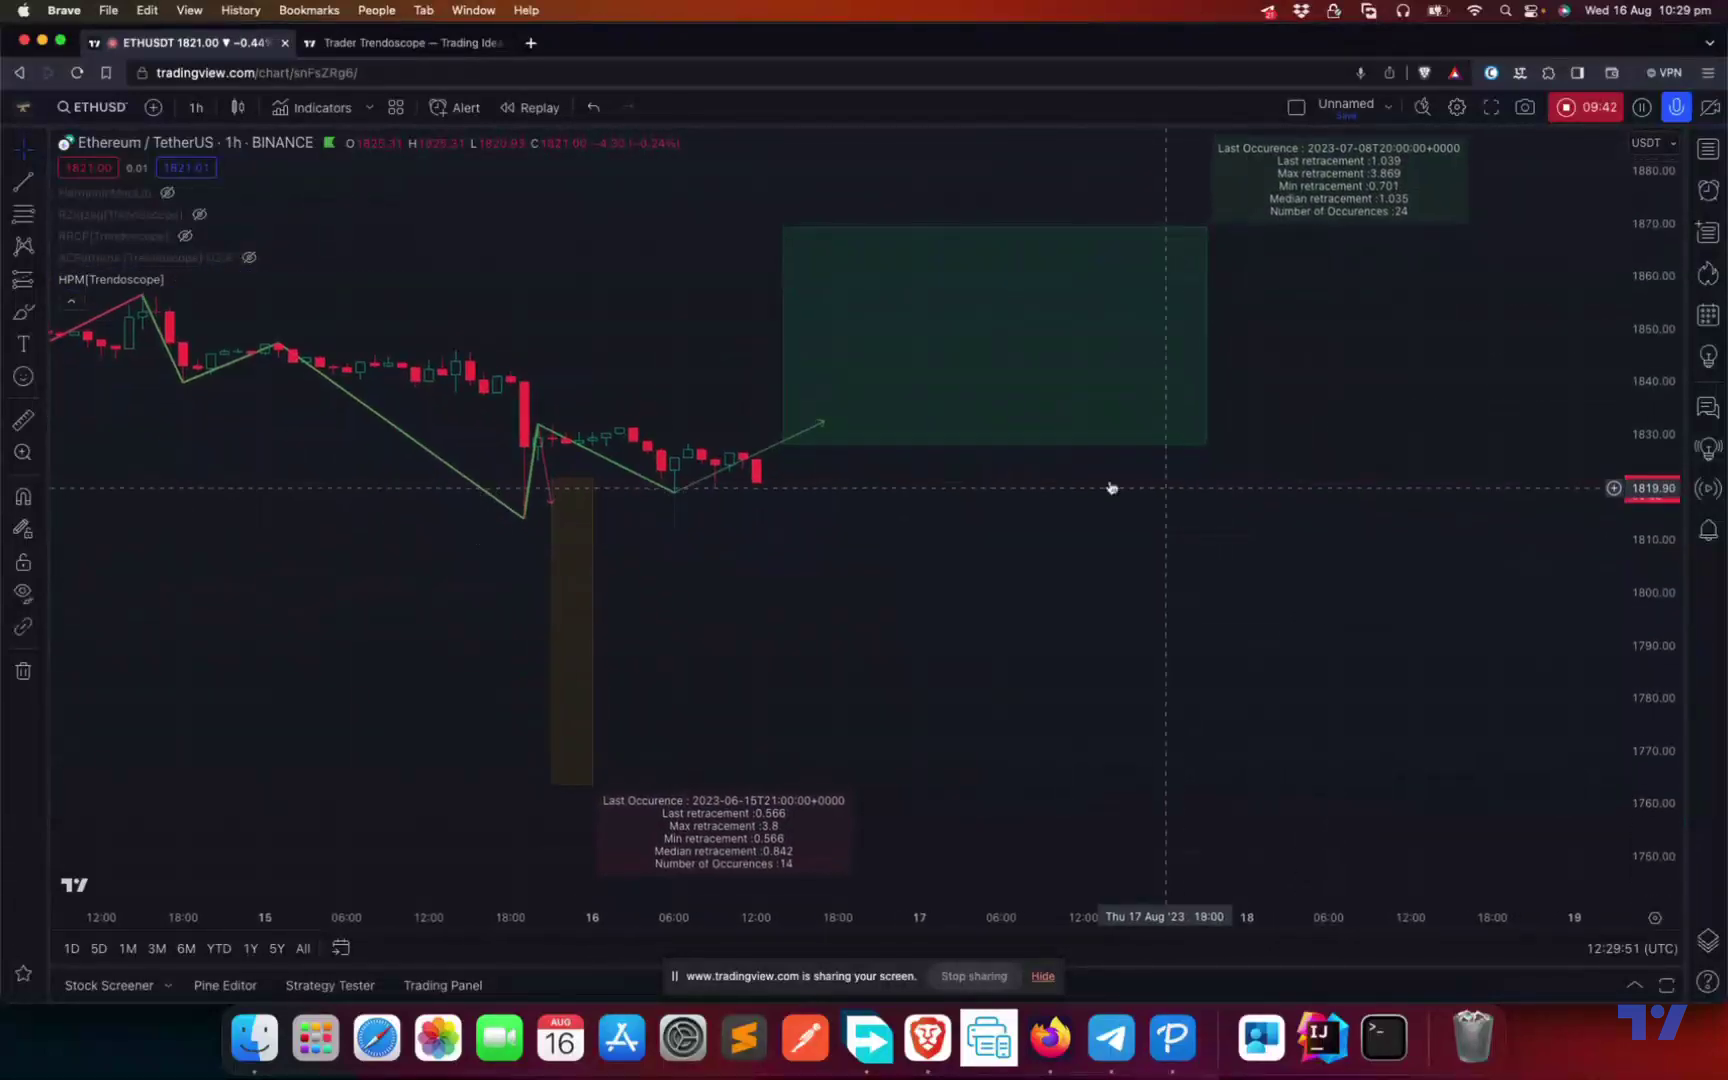
scroll(829, 447, left, 5)
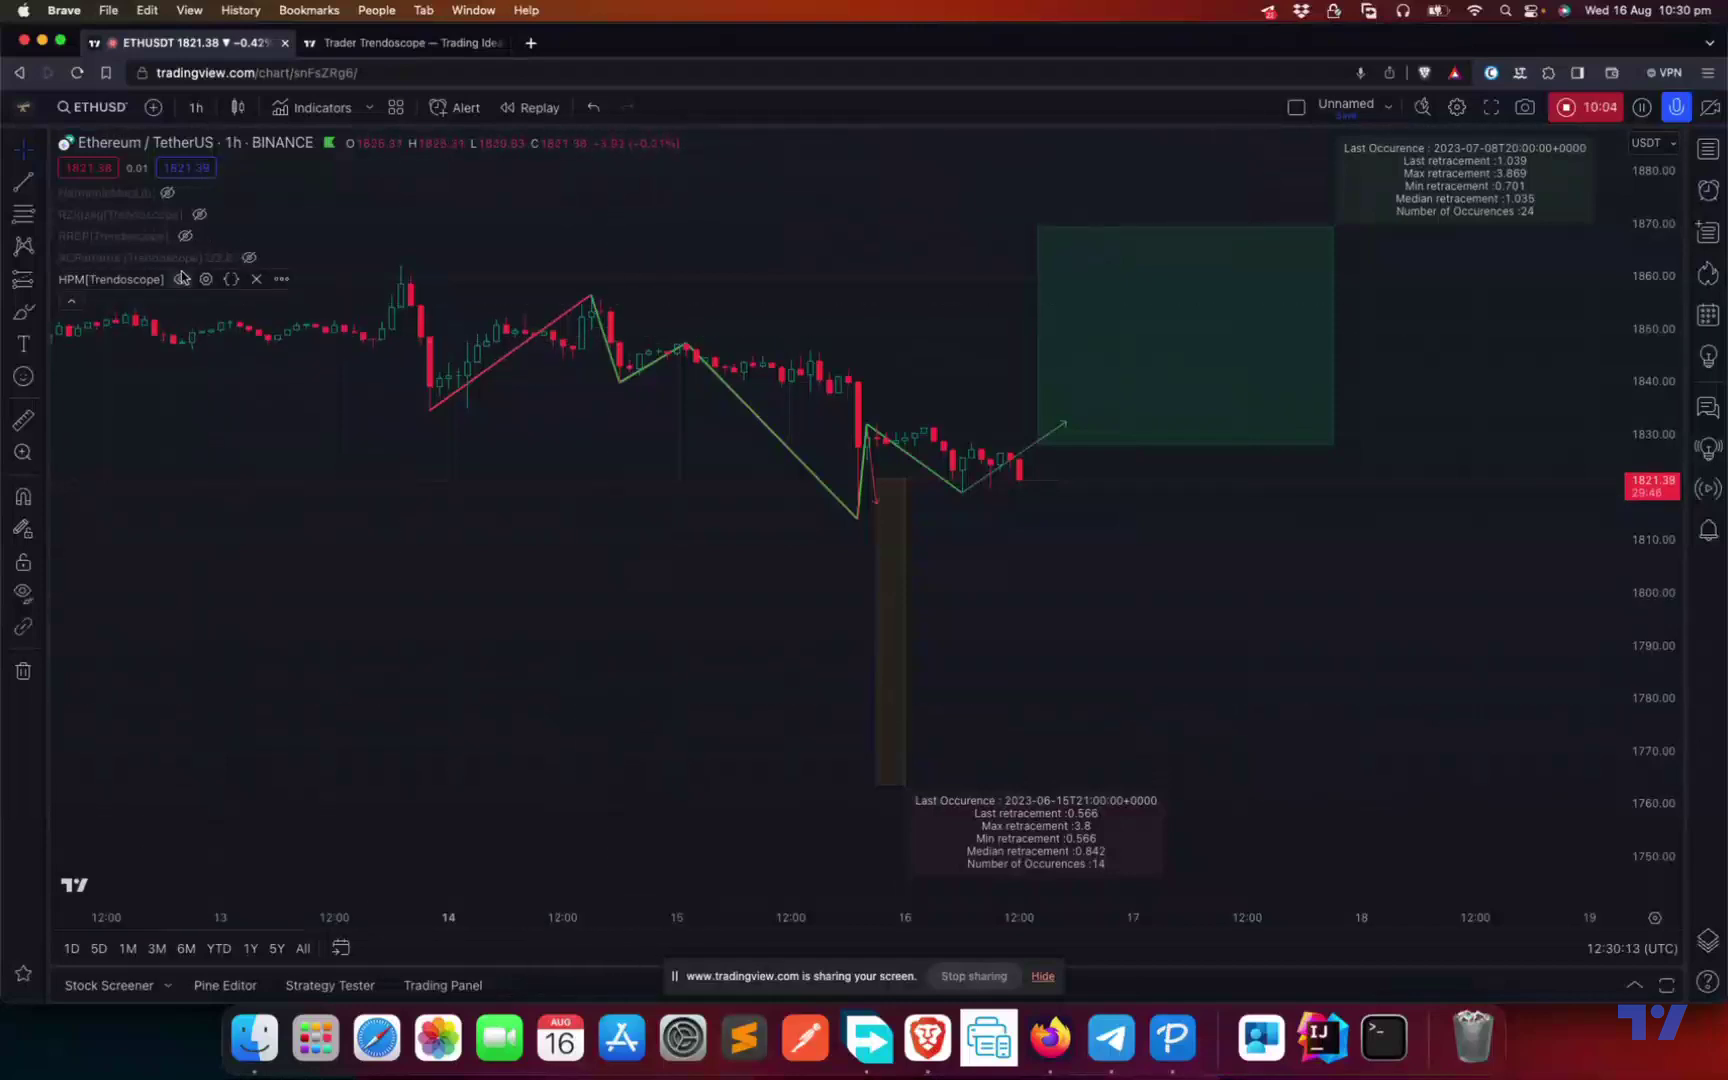
Step: Set the HPM indicator's zigzag length to 5 and examine the recalculated bullish and bearish projections
click(205, 280)
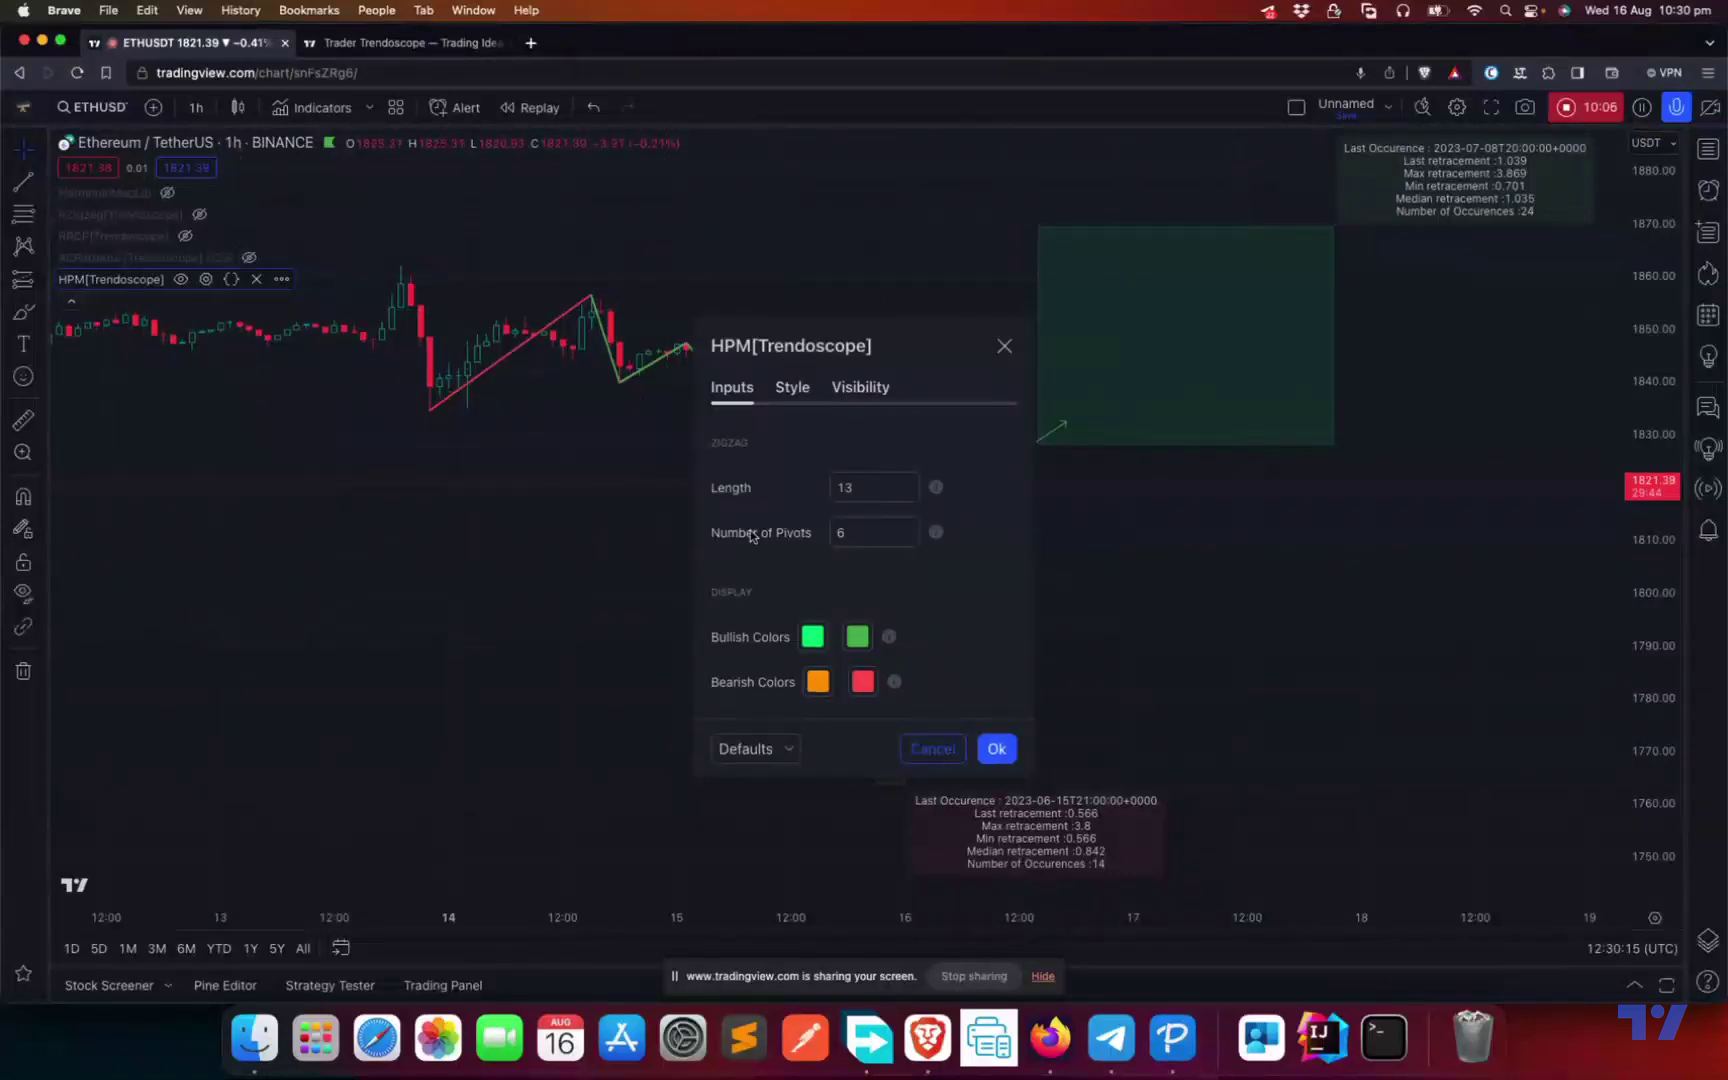
click(867, 488)
click(873, 462)
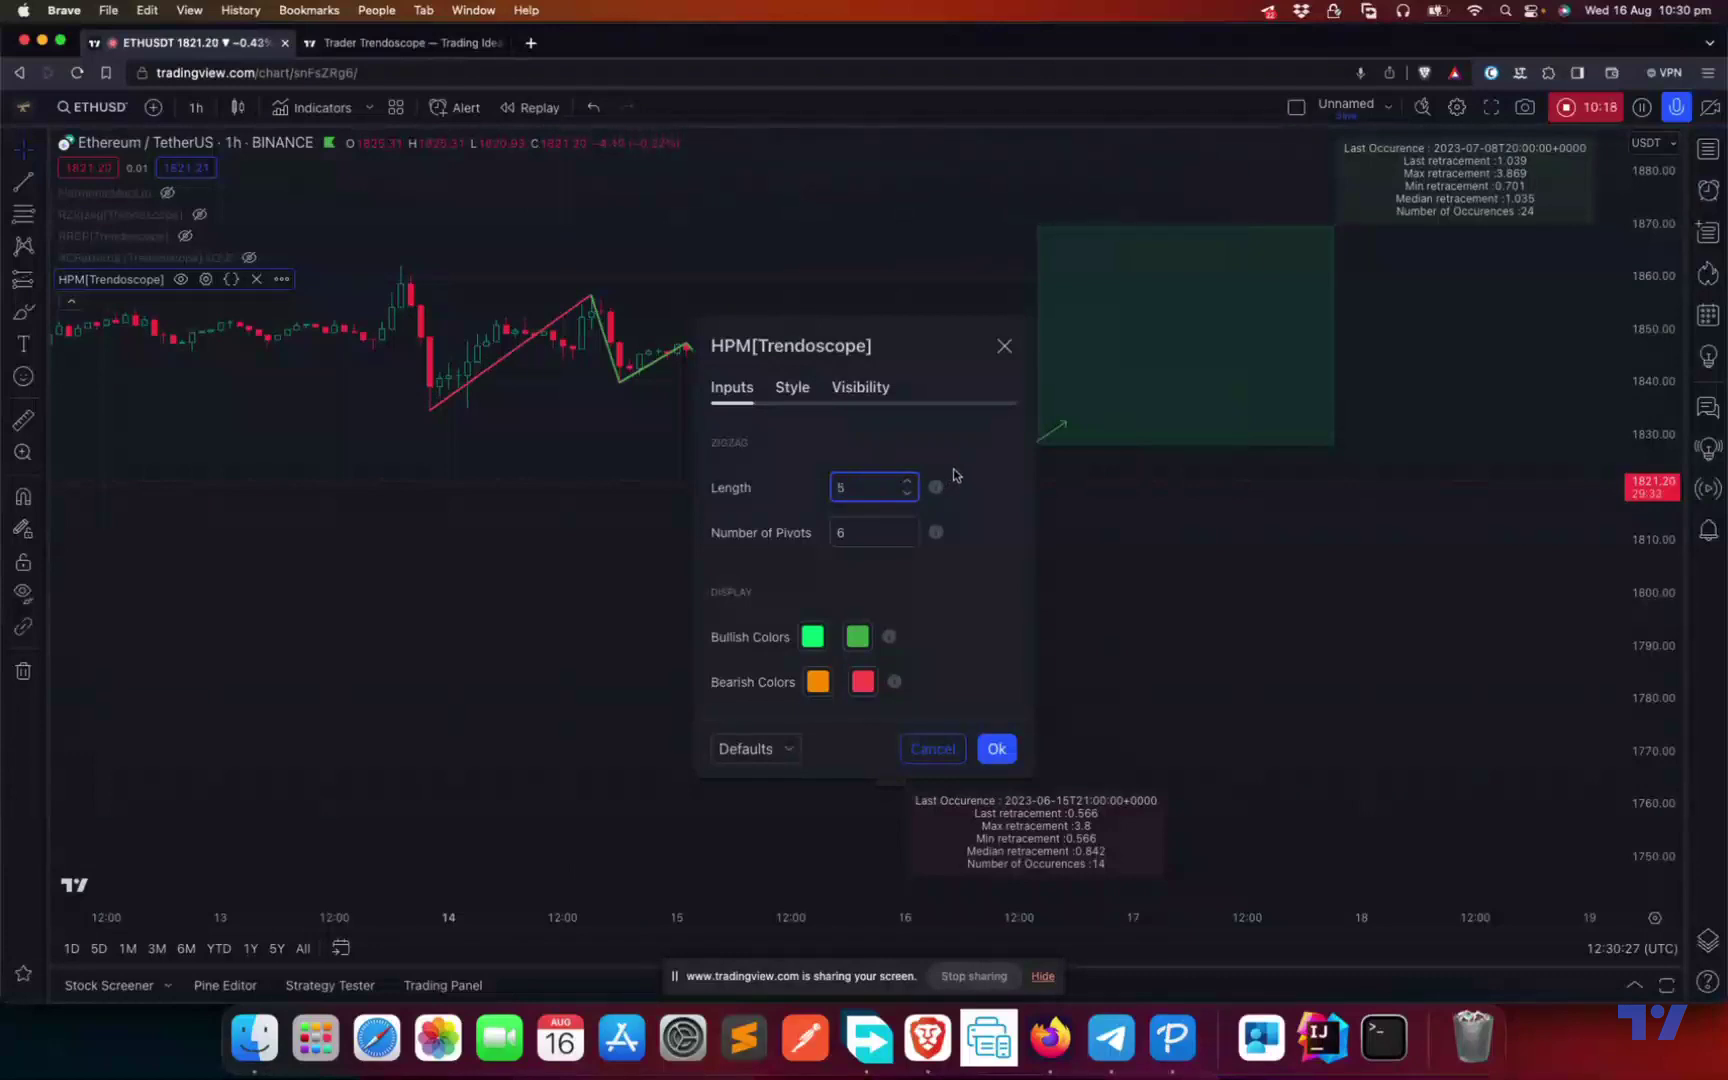
click(996, 750)
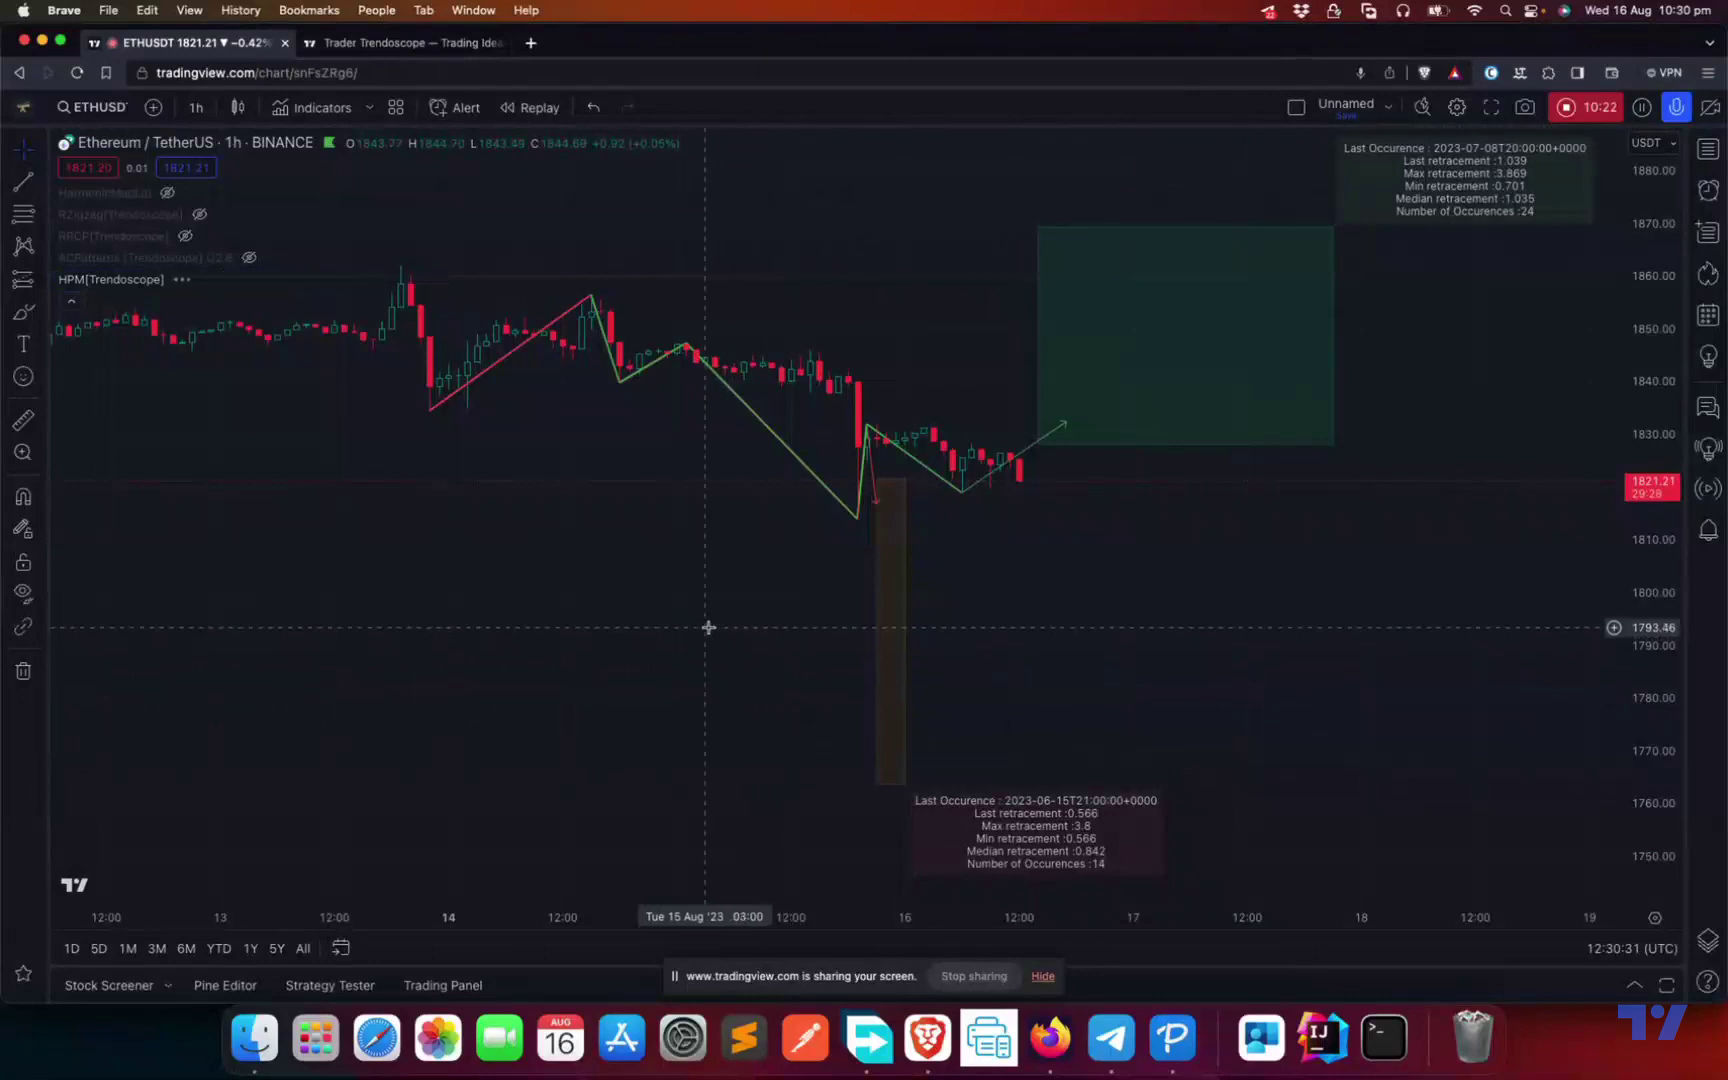
scroll(720, 622, right, 5)
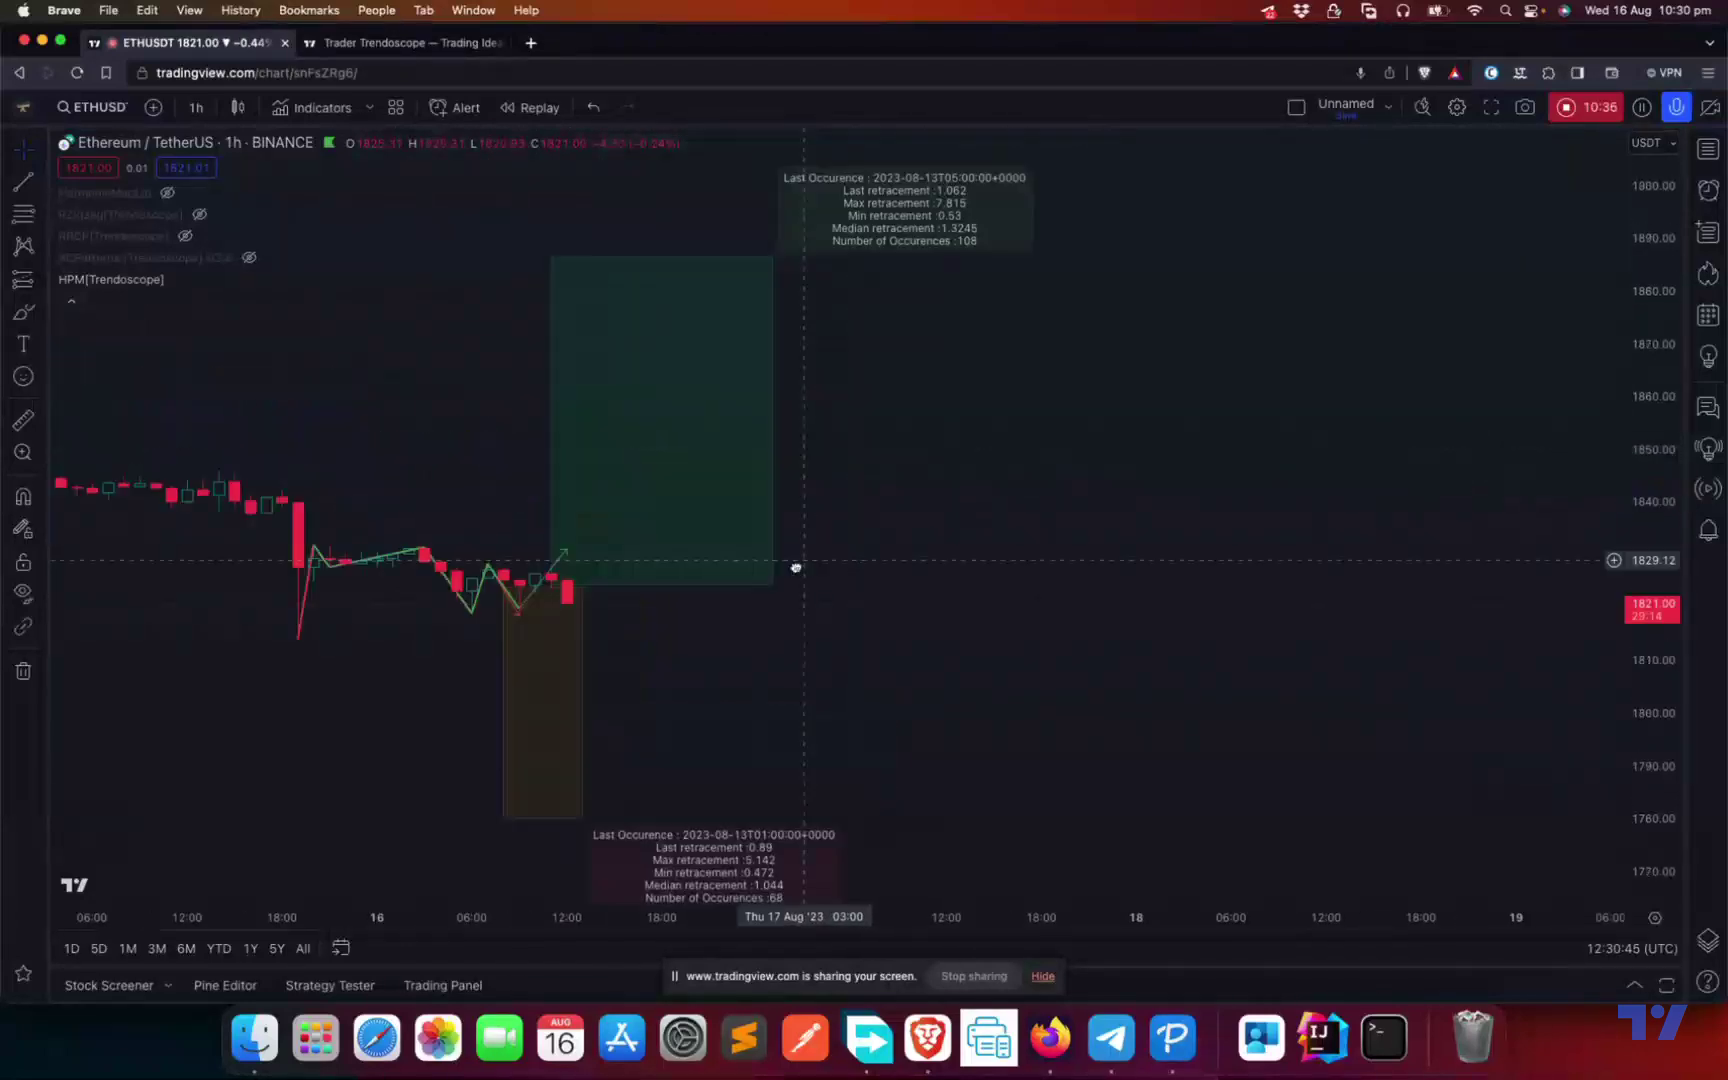
drag(822, 513, 723, 777)
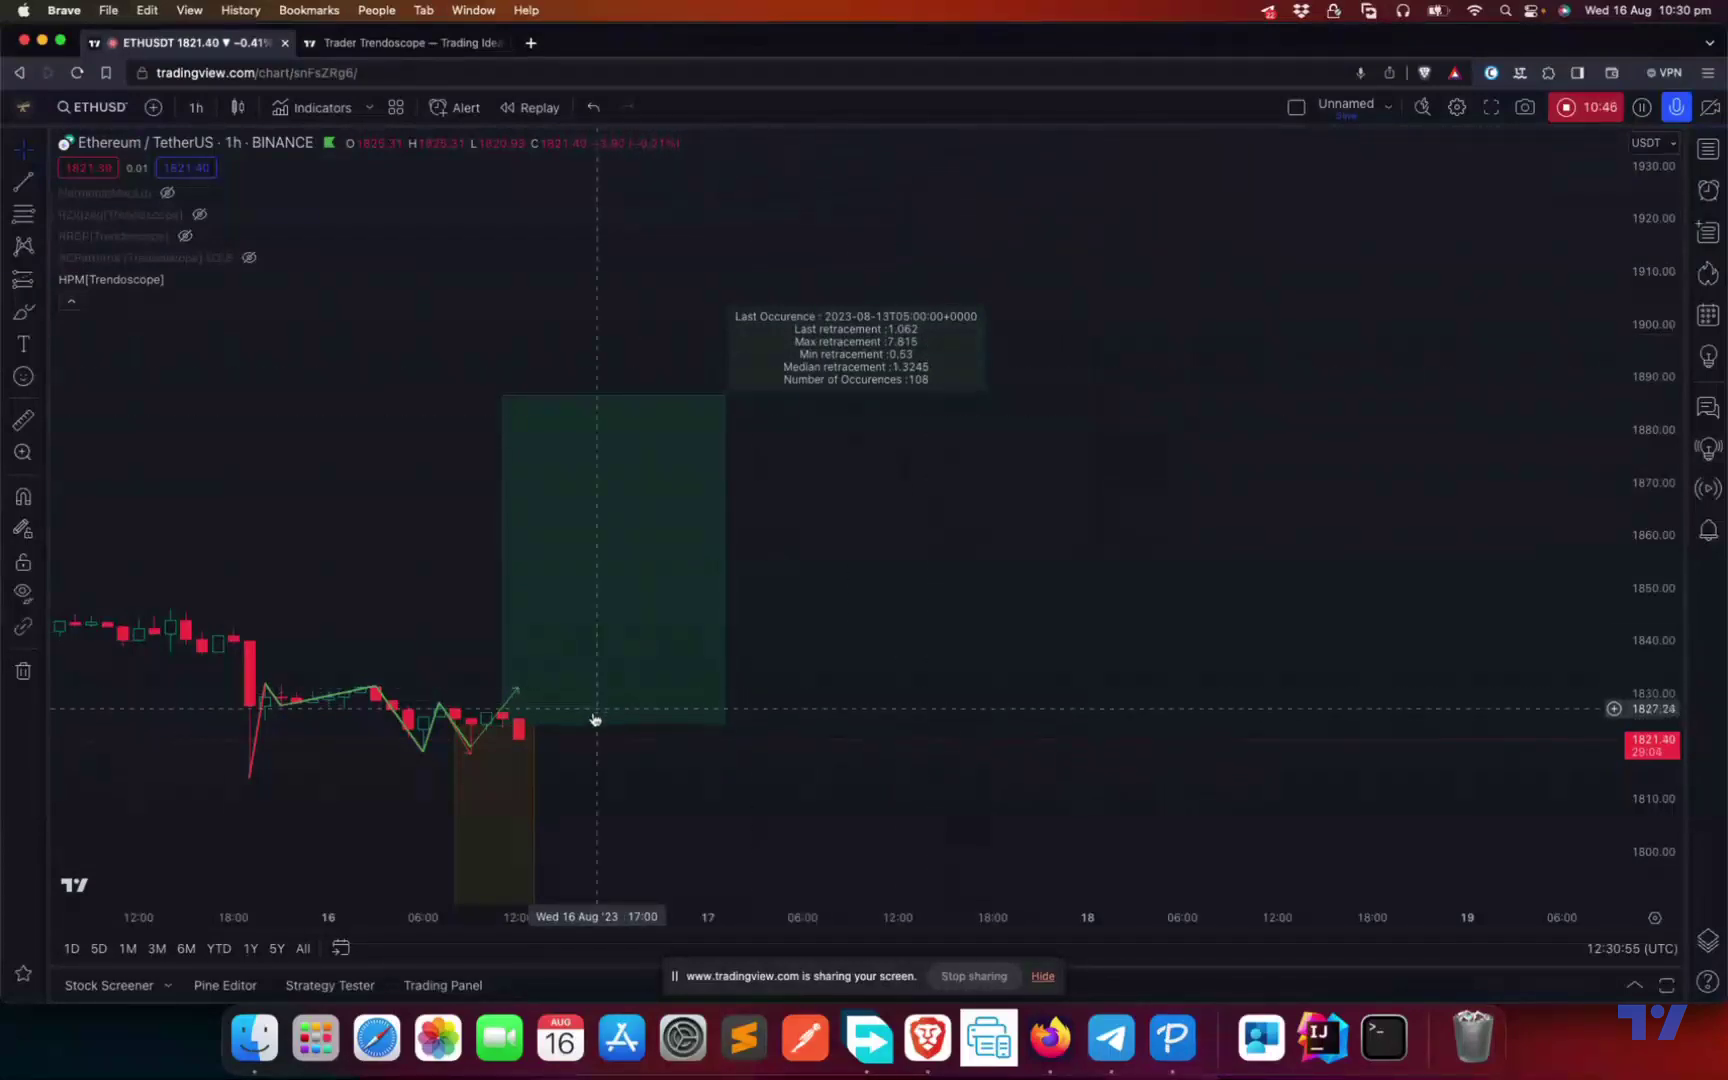
Step: Set the HPM indicator's zigzag length to 21 and examine the recalculated projections with their retracement statistics
scroll(814, 791, left, 3)
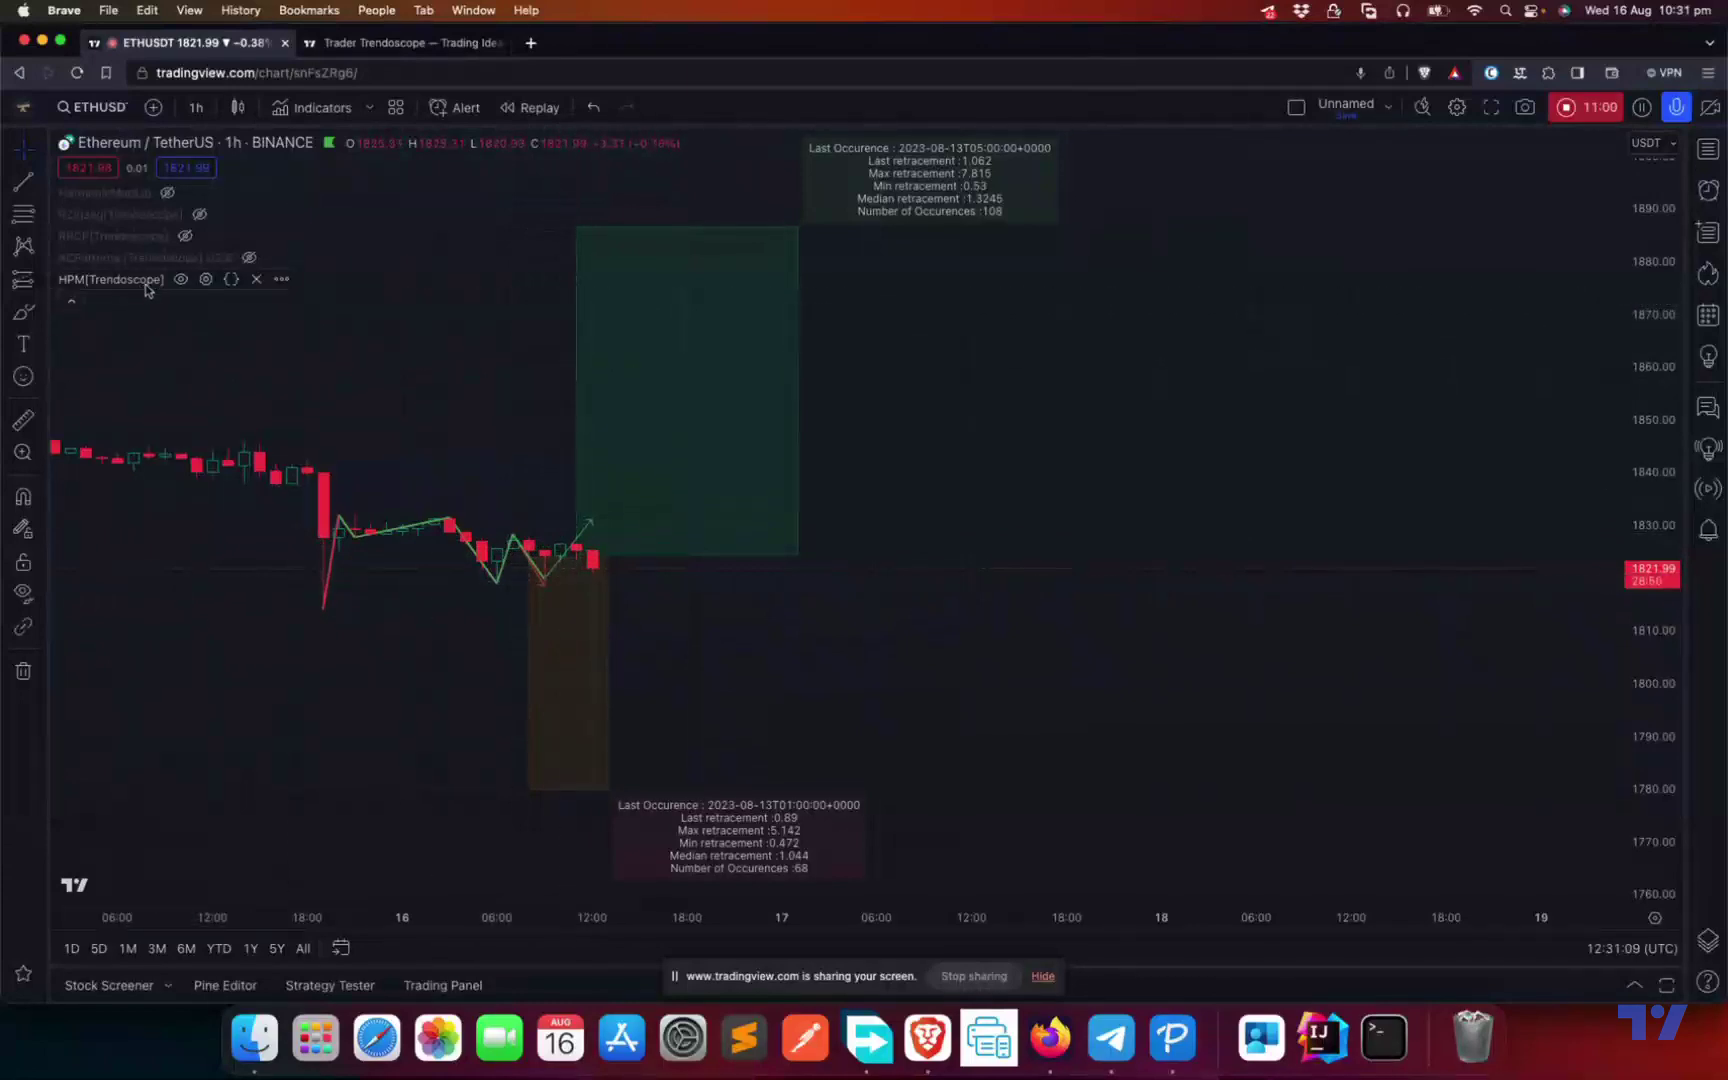
click(206, 279)
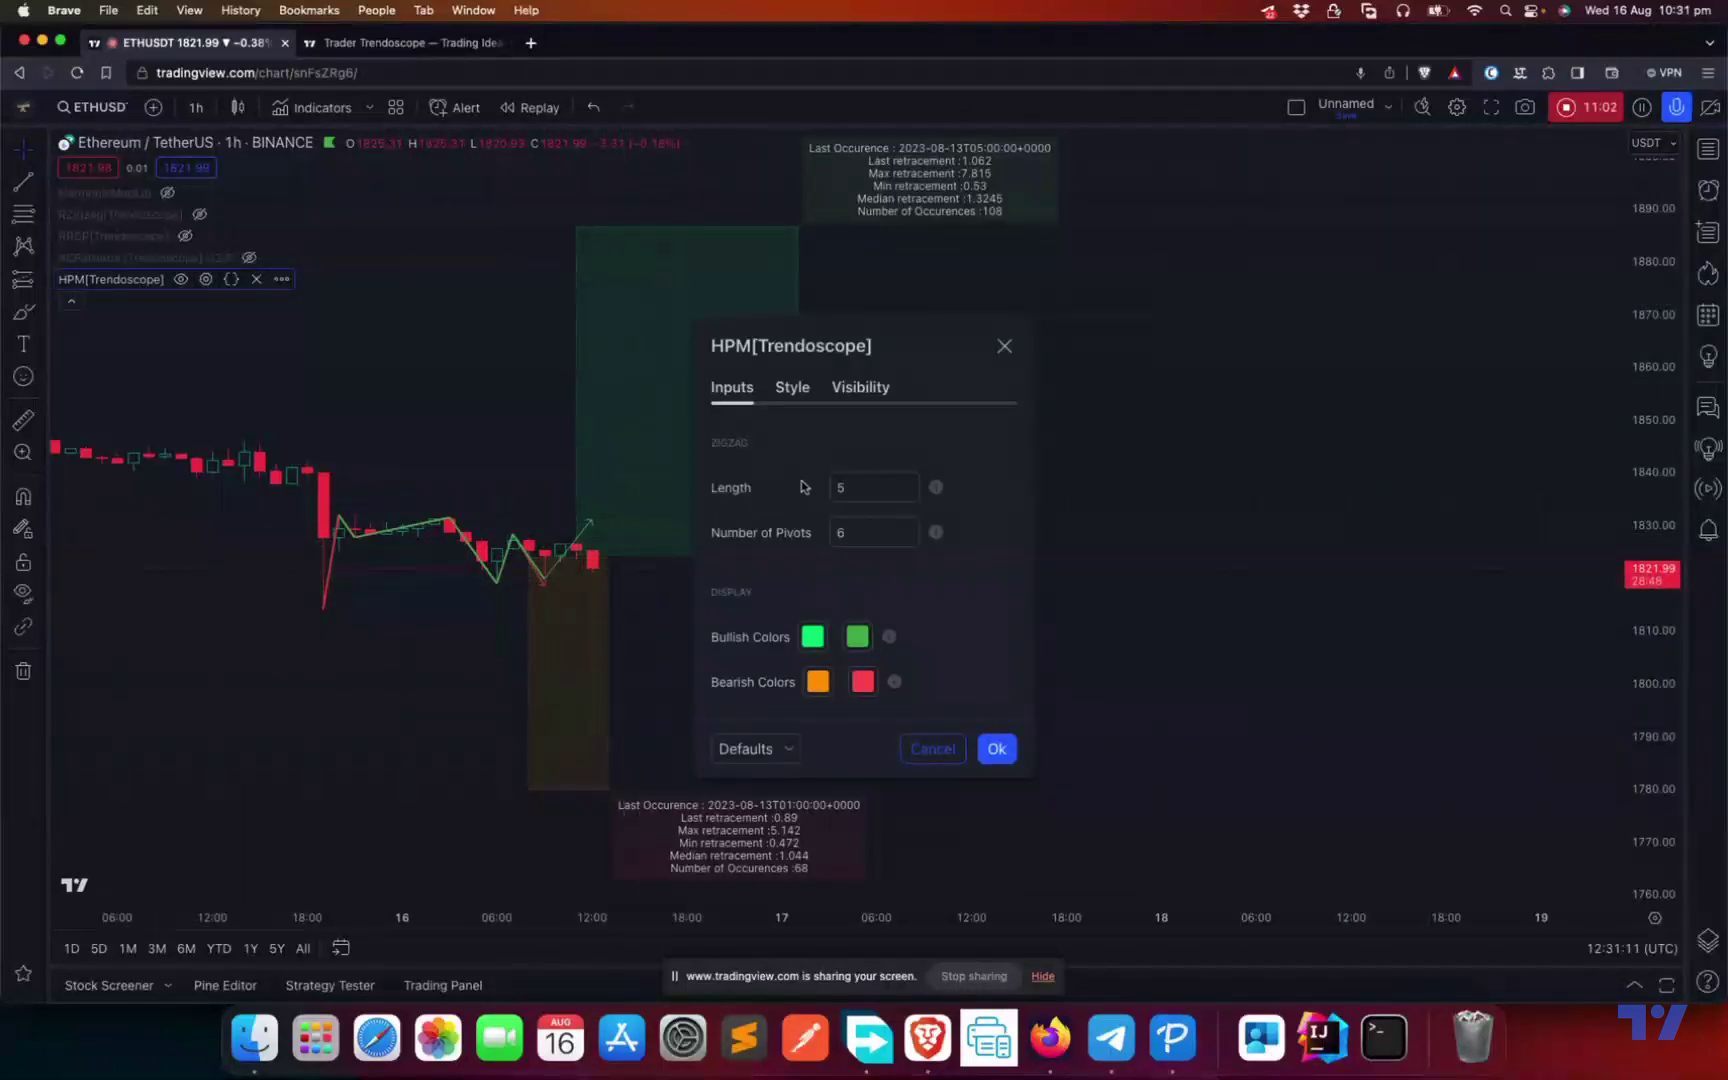
double_click(867, 492)
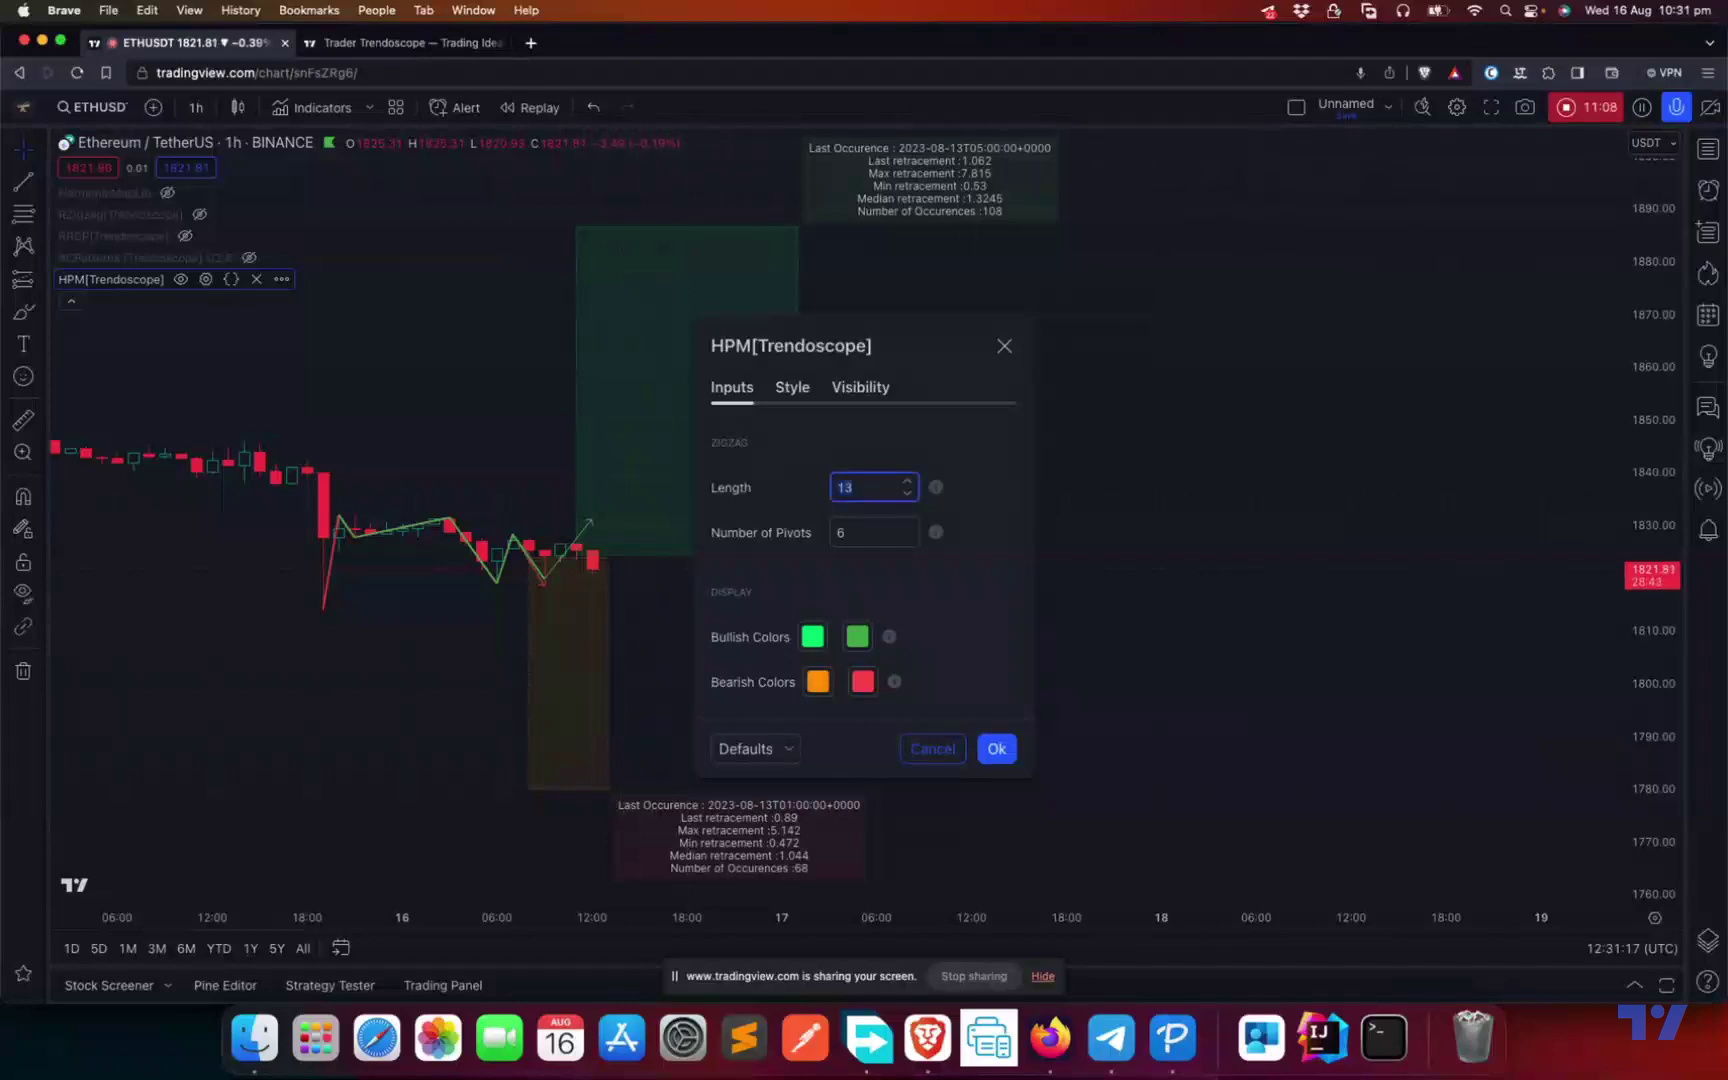
text(21)
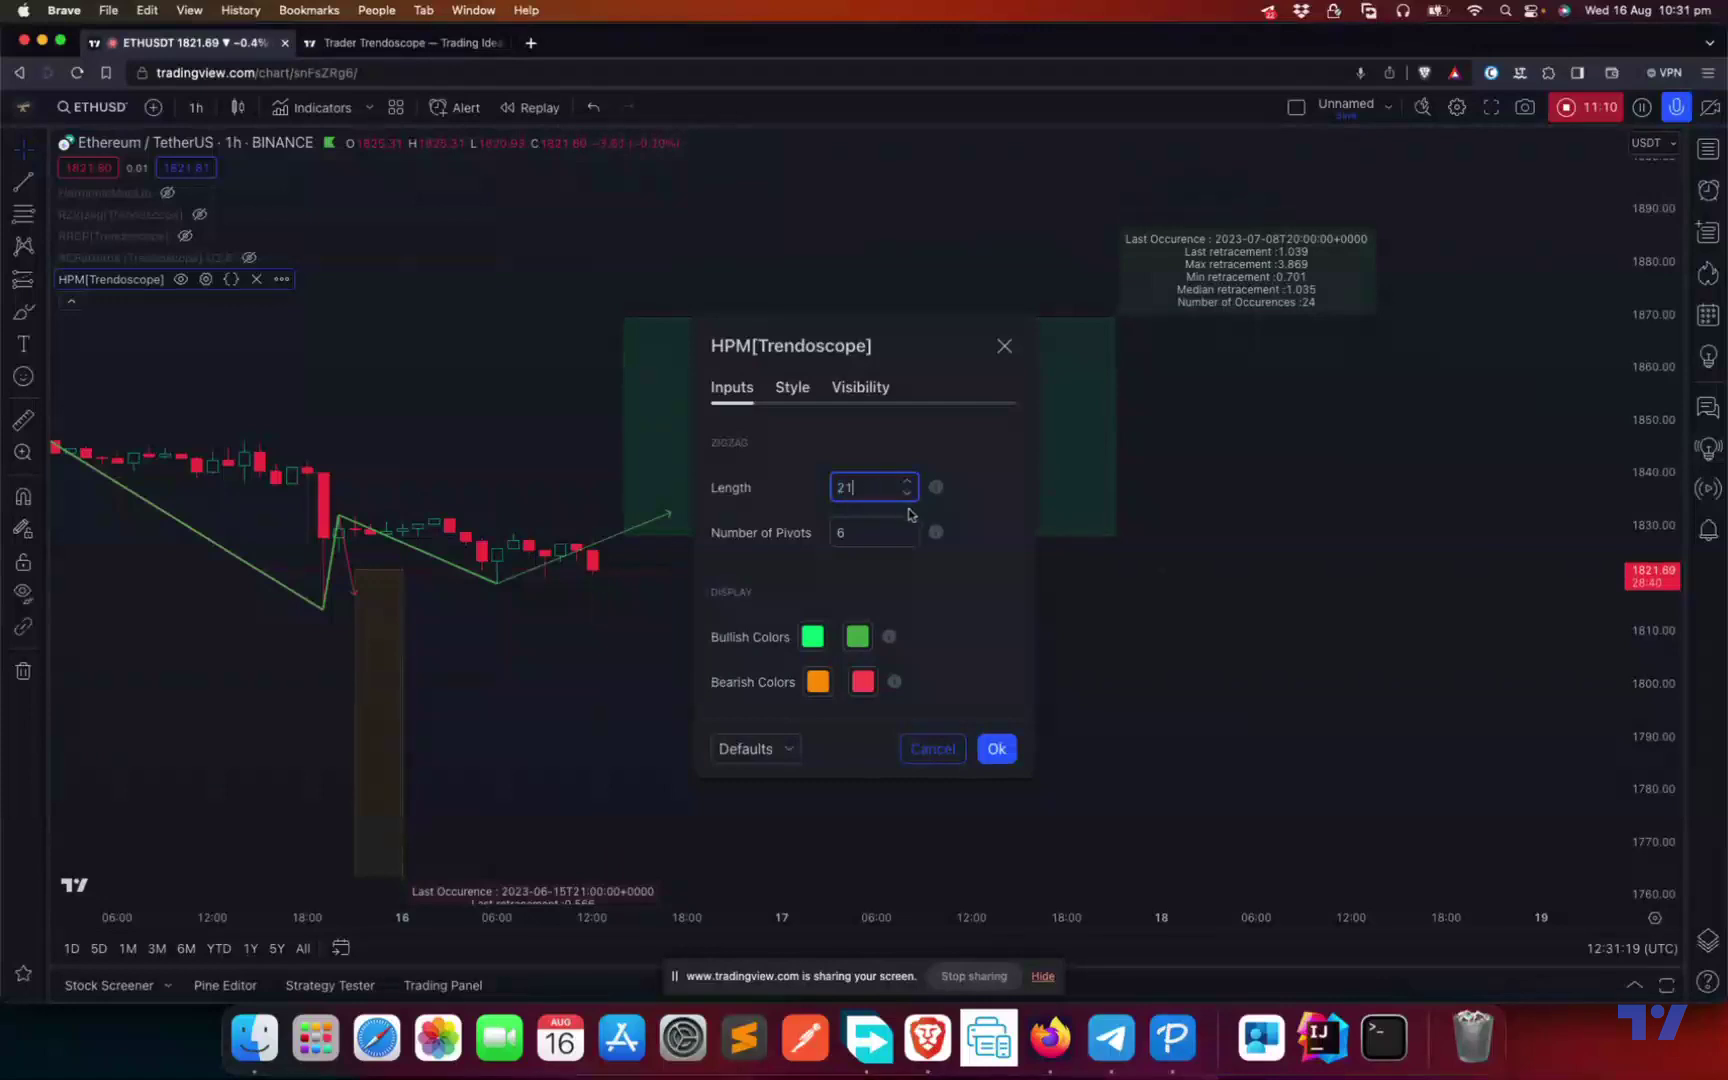
click(996, 748)
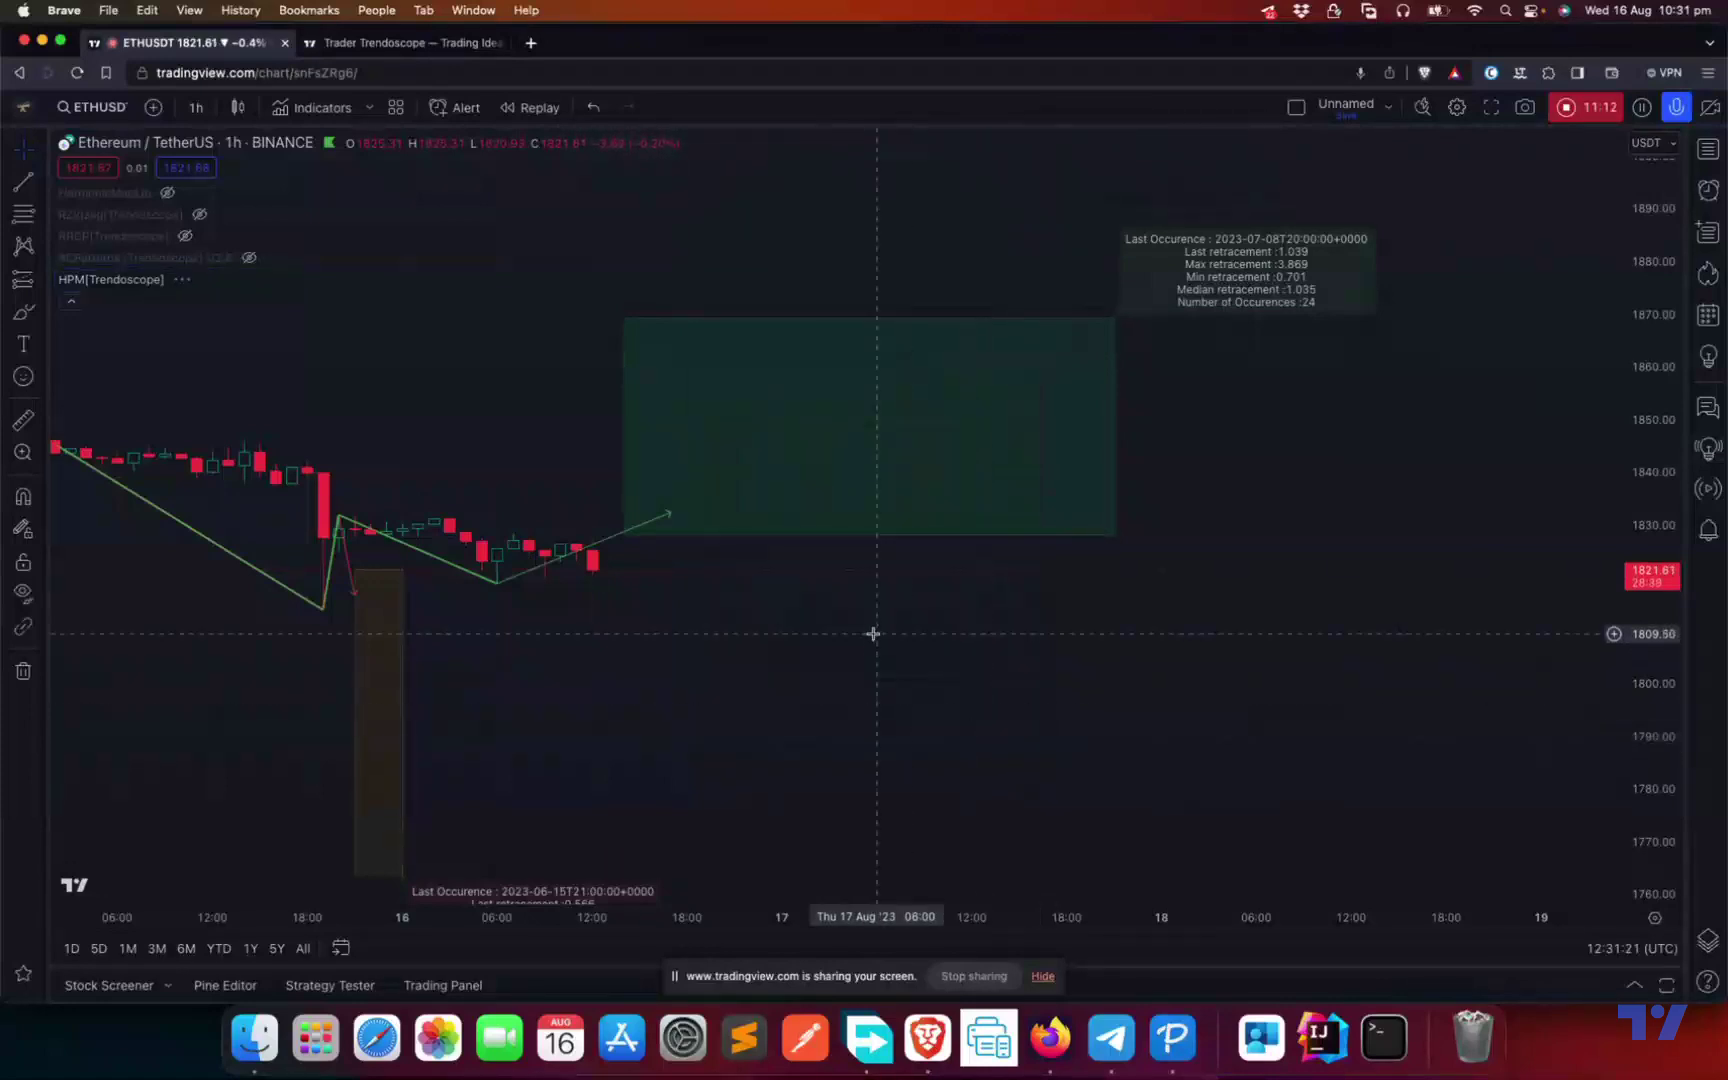
scroll(880, 650, down, 3)
scroll(892, 688, down, 2)
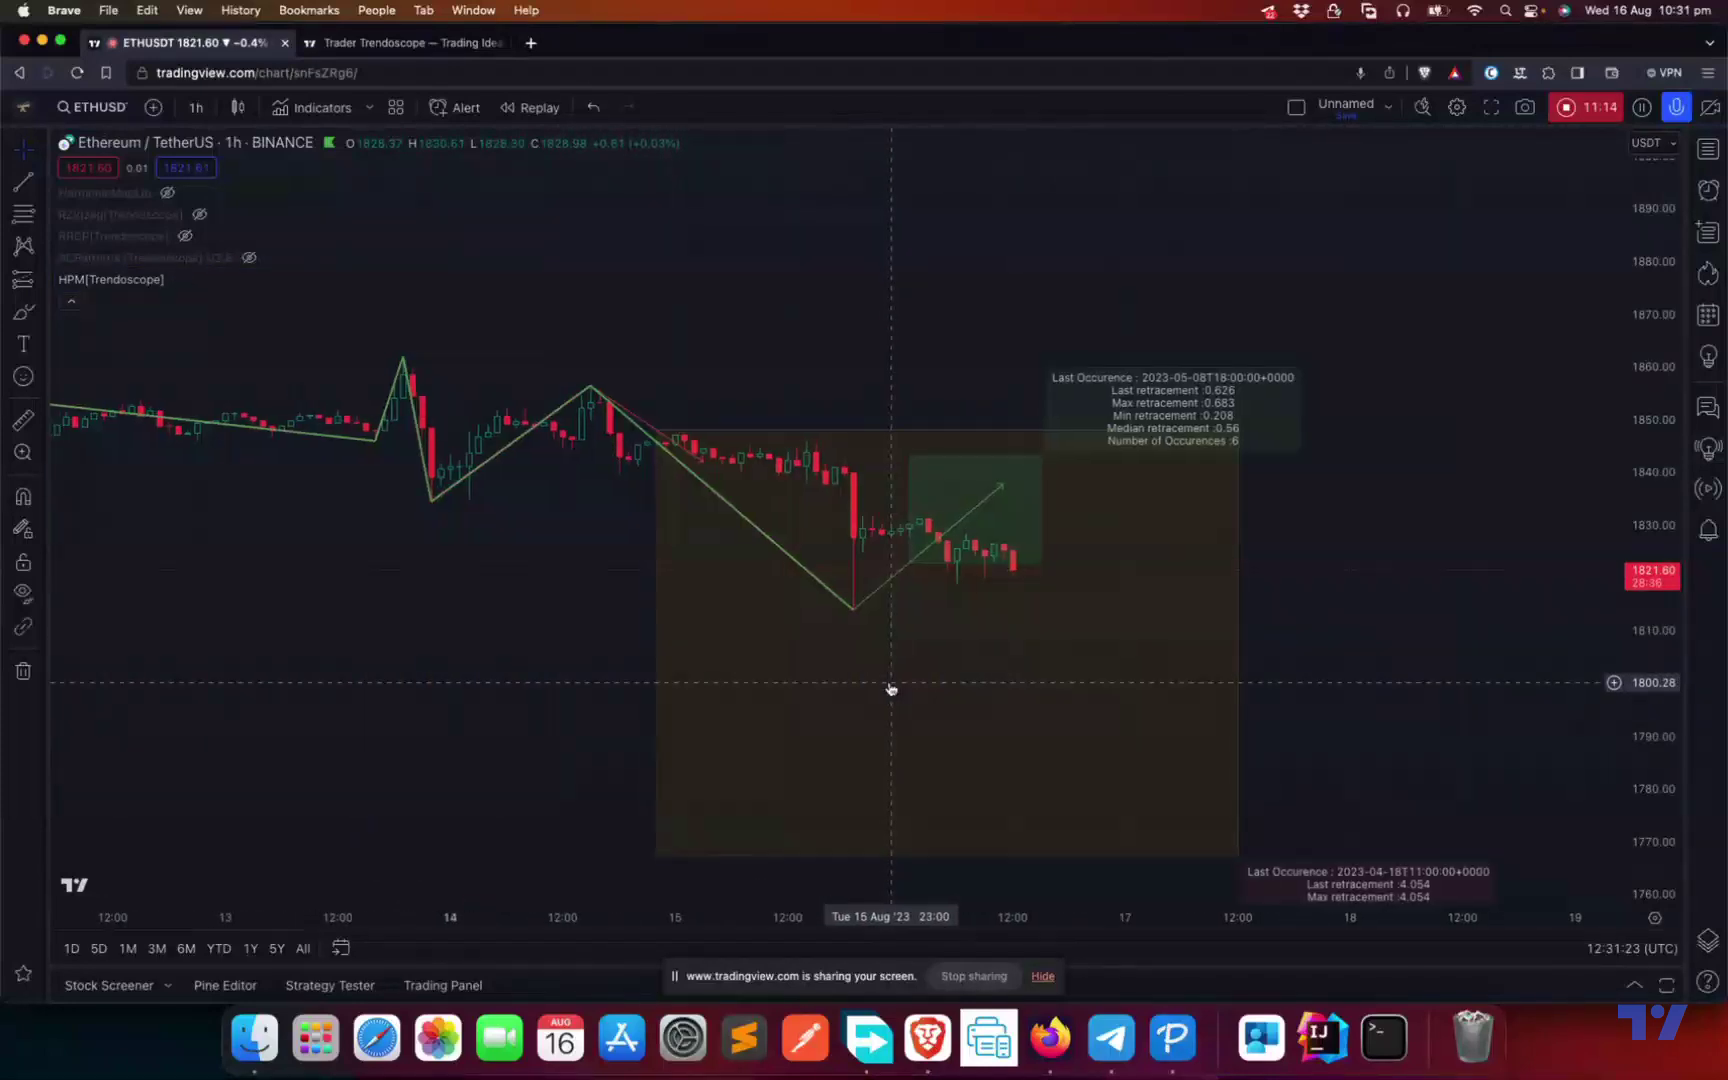
scroll(891, 688, down, 3)
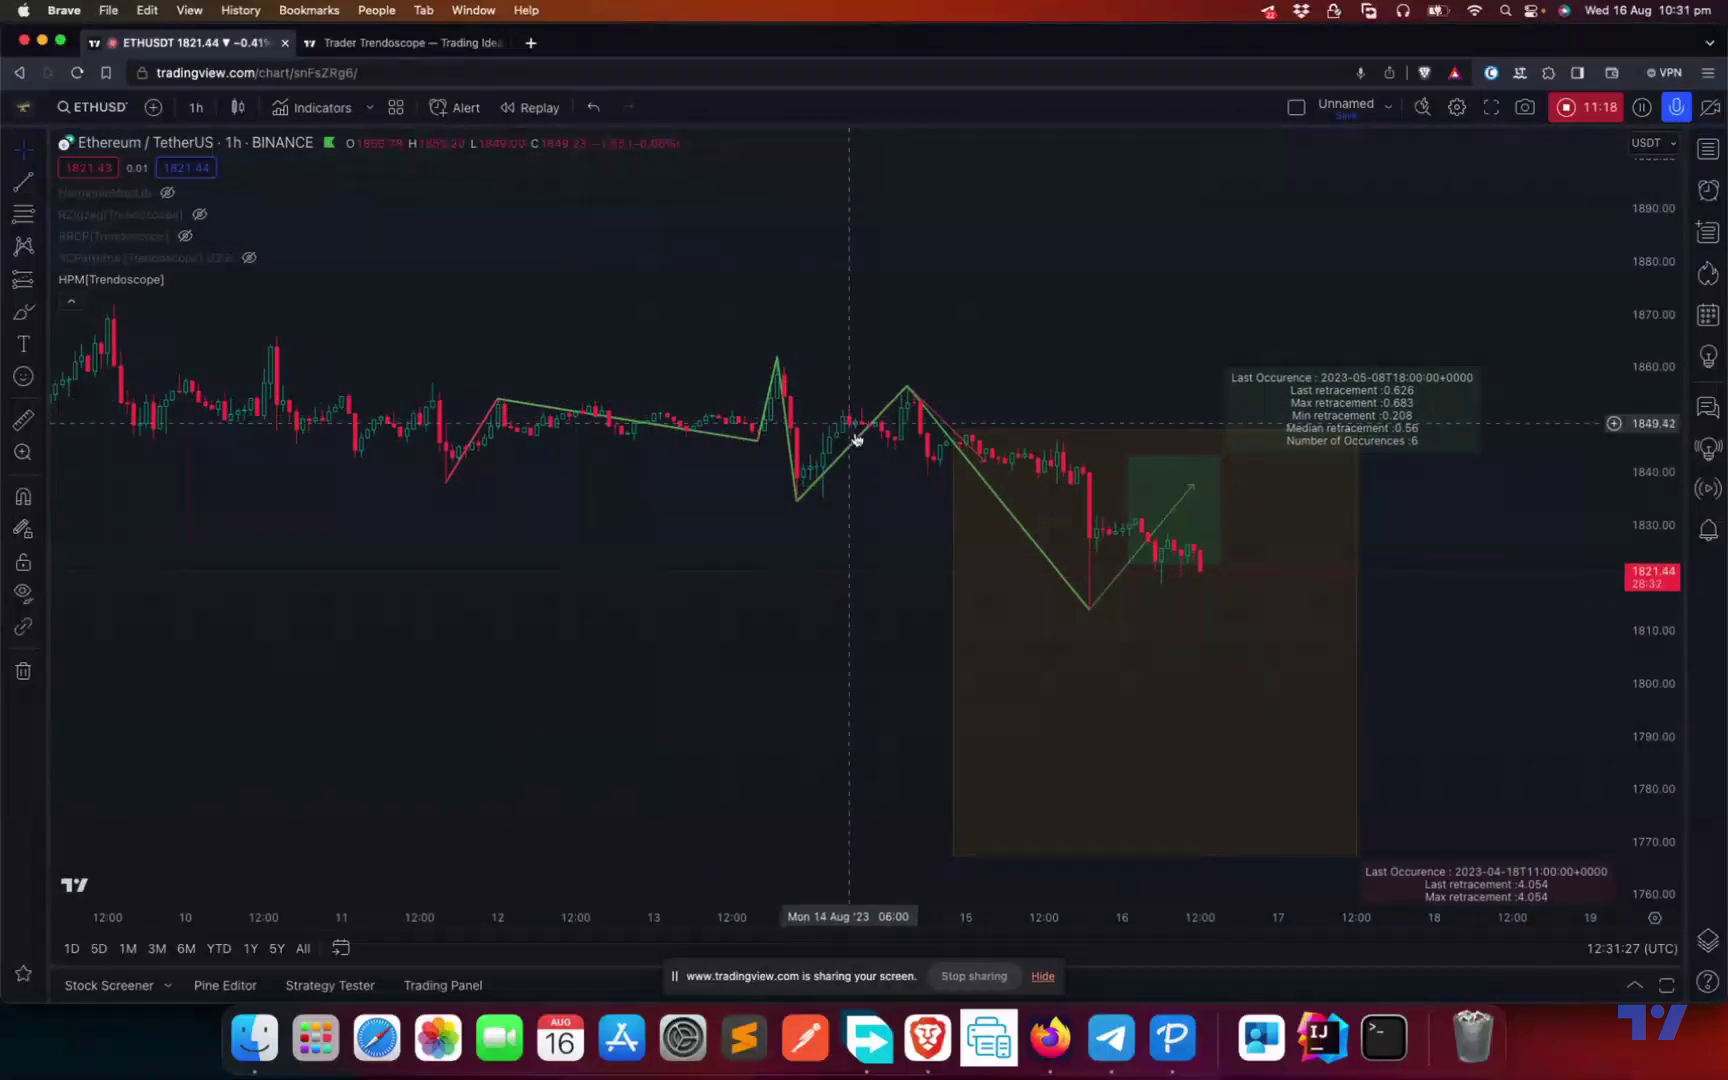
drag(835, 730, 551, 683)
scroll(558, 708, down, 2)
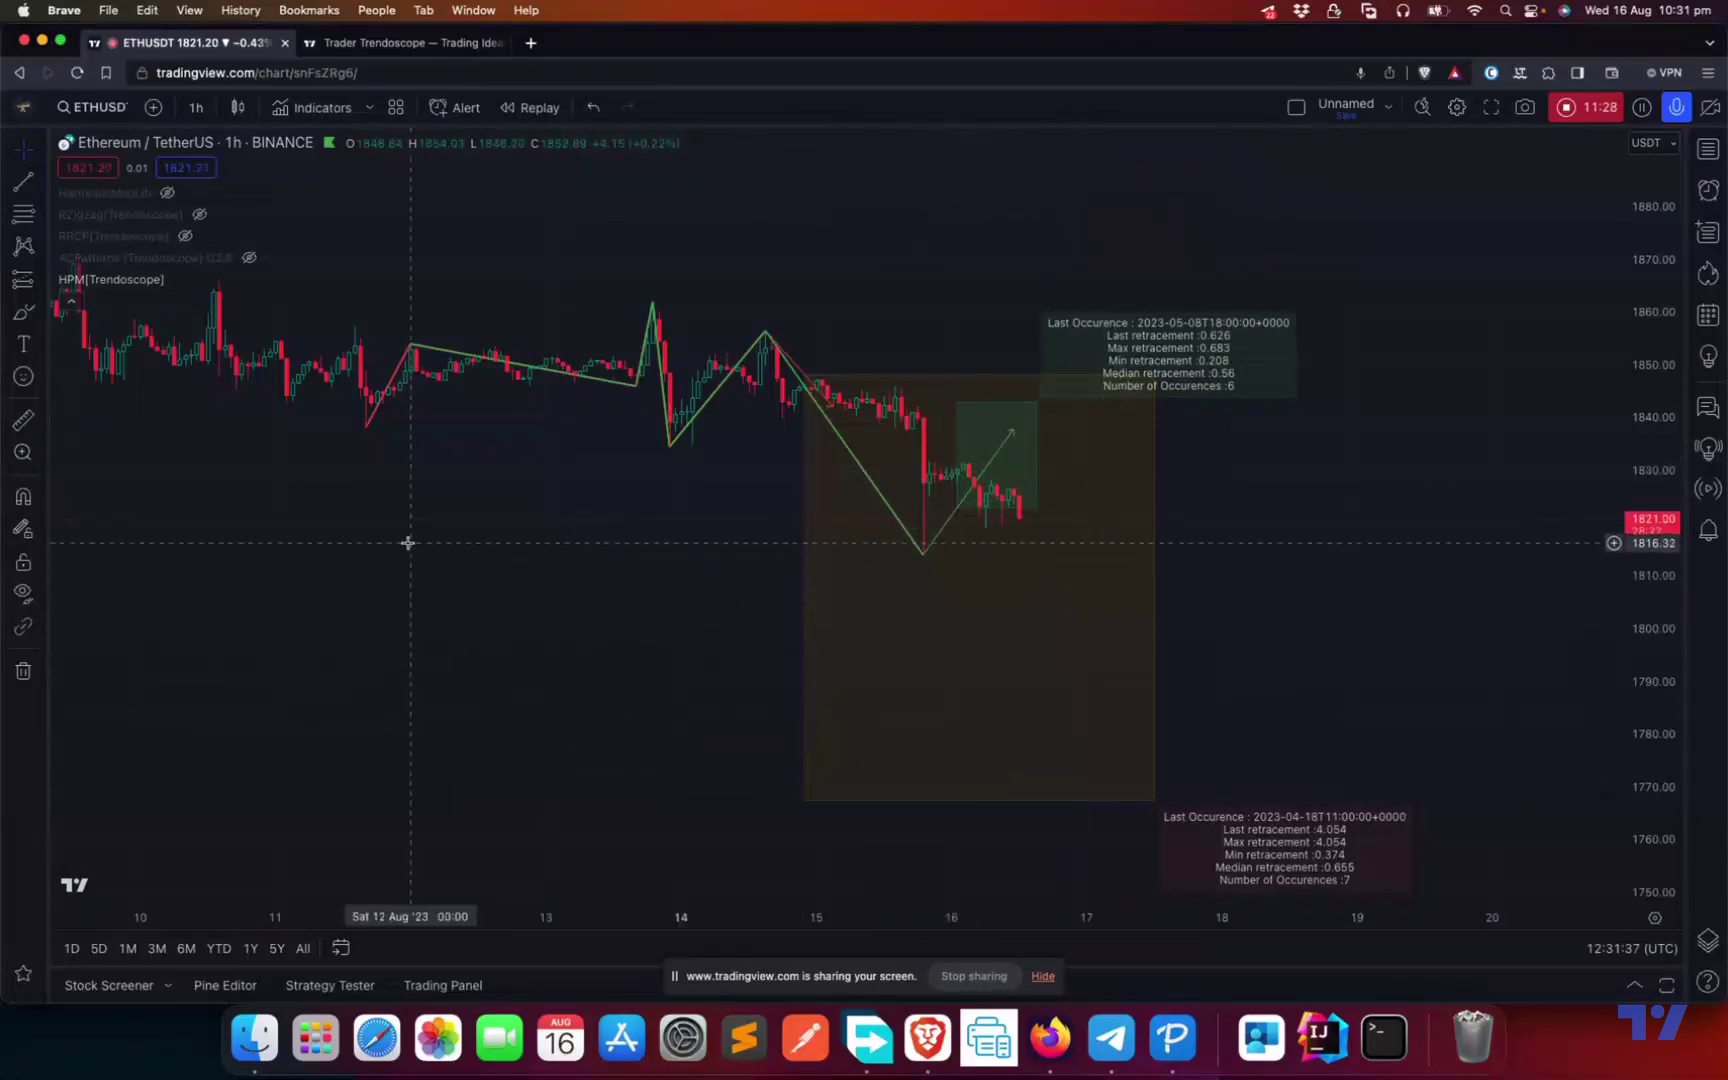
Step: Set the HPM indicator's number of pivots to 9 and examine the longer zigzag pattern with its bullish projection and statistics
click(206, 280)
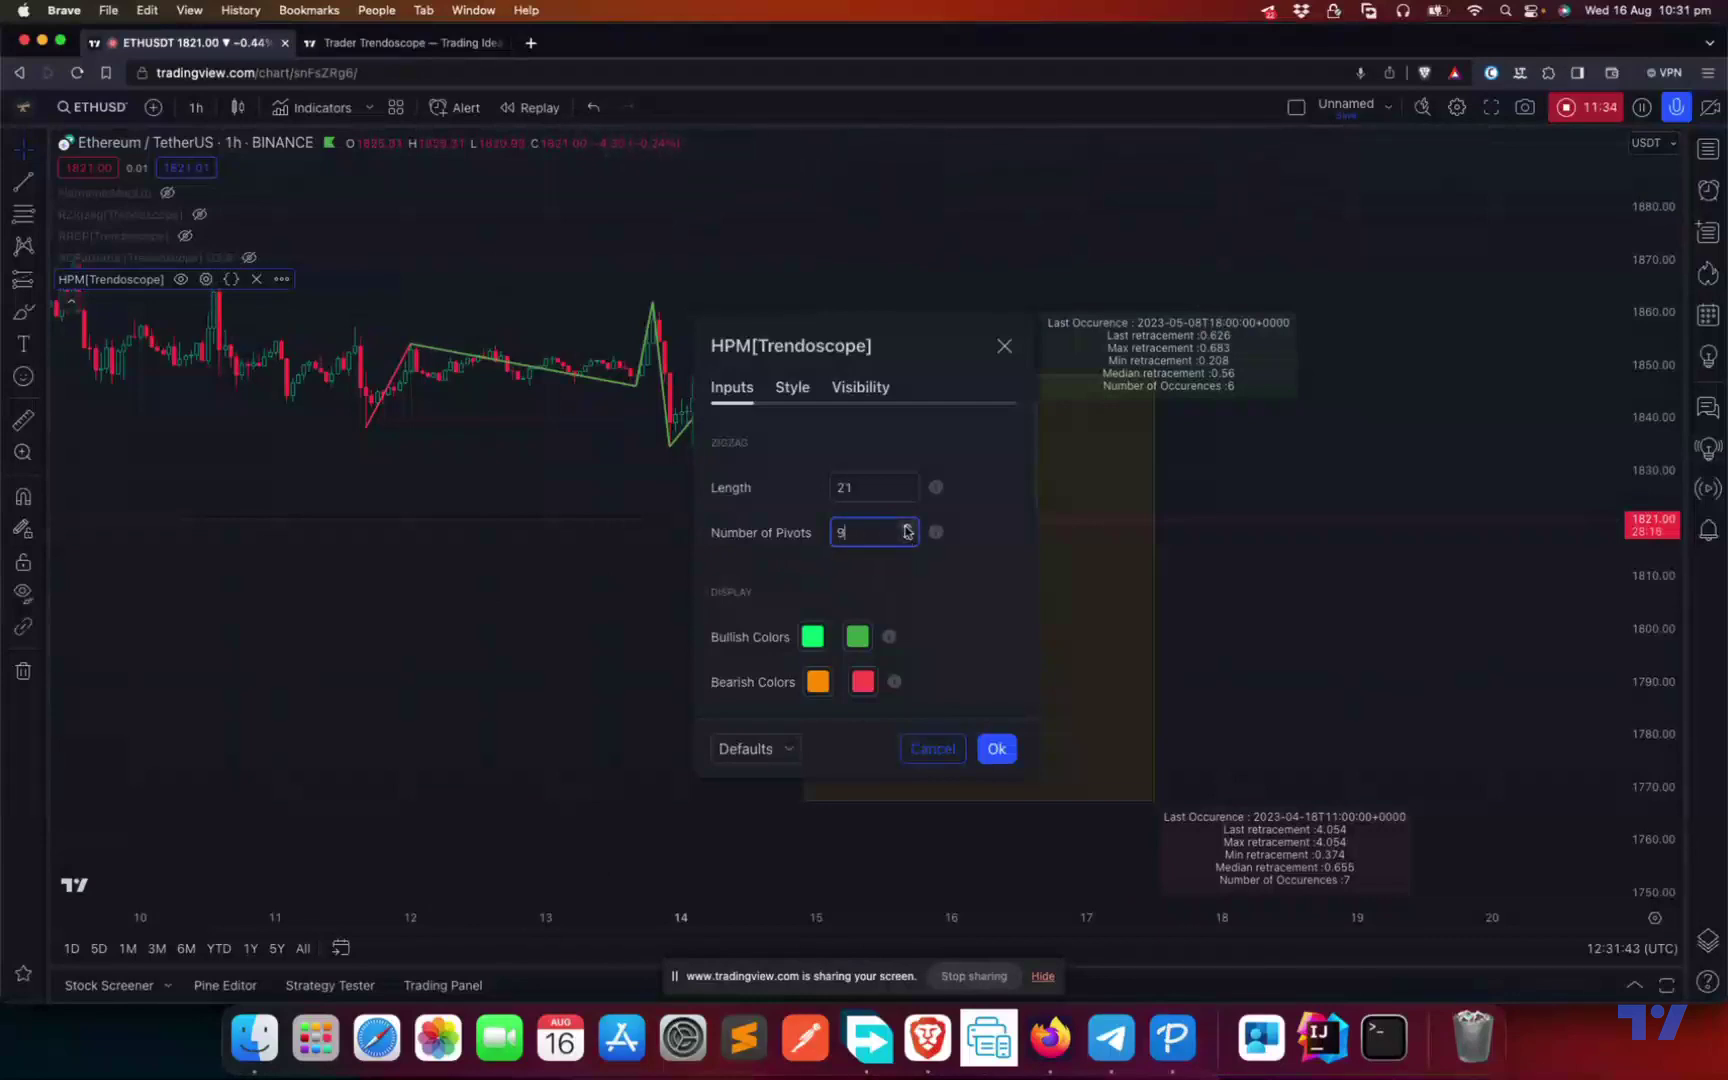
click(966, 560)
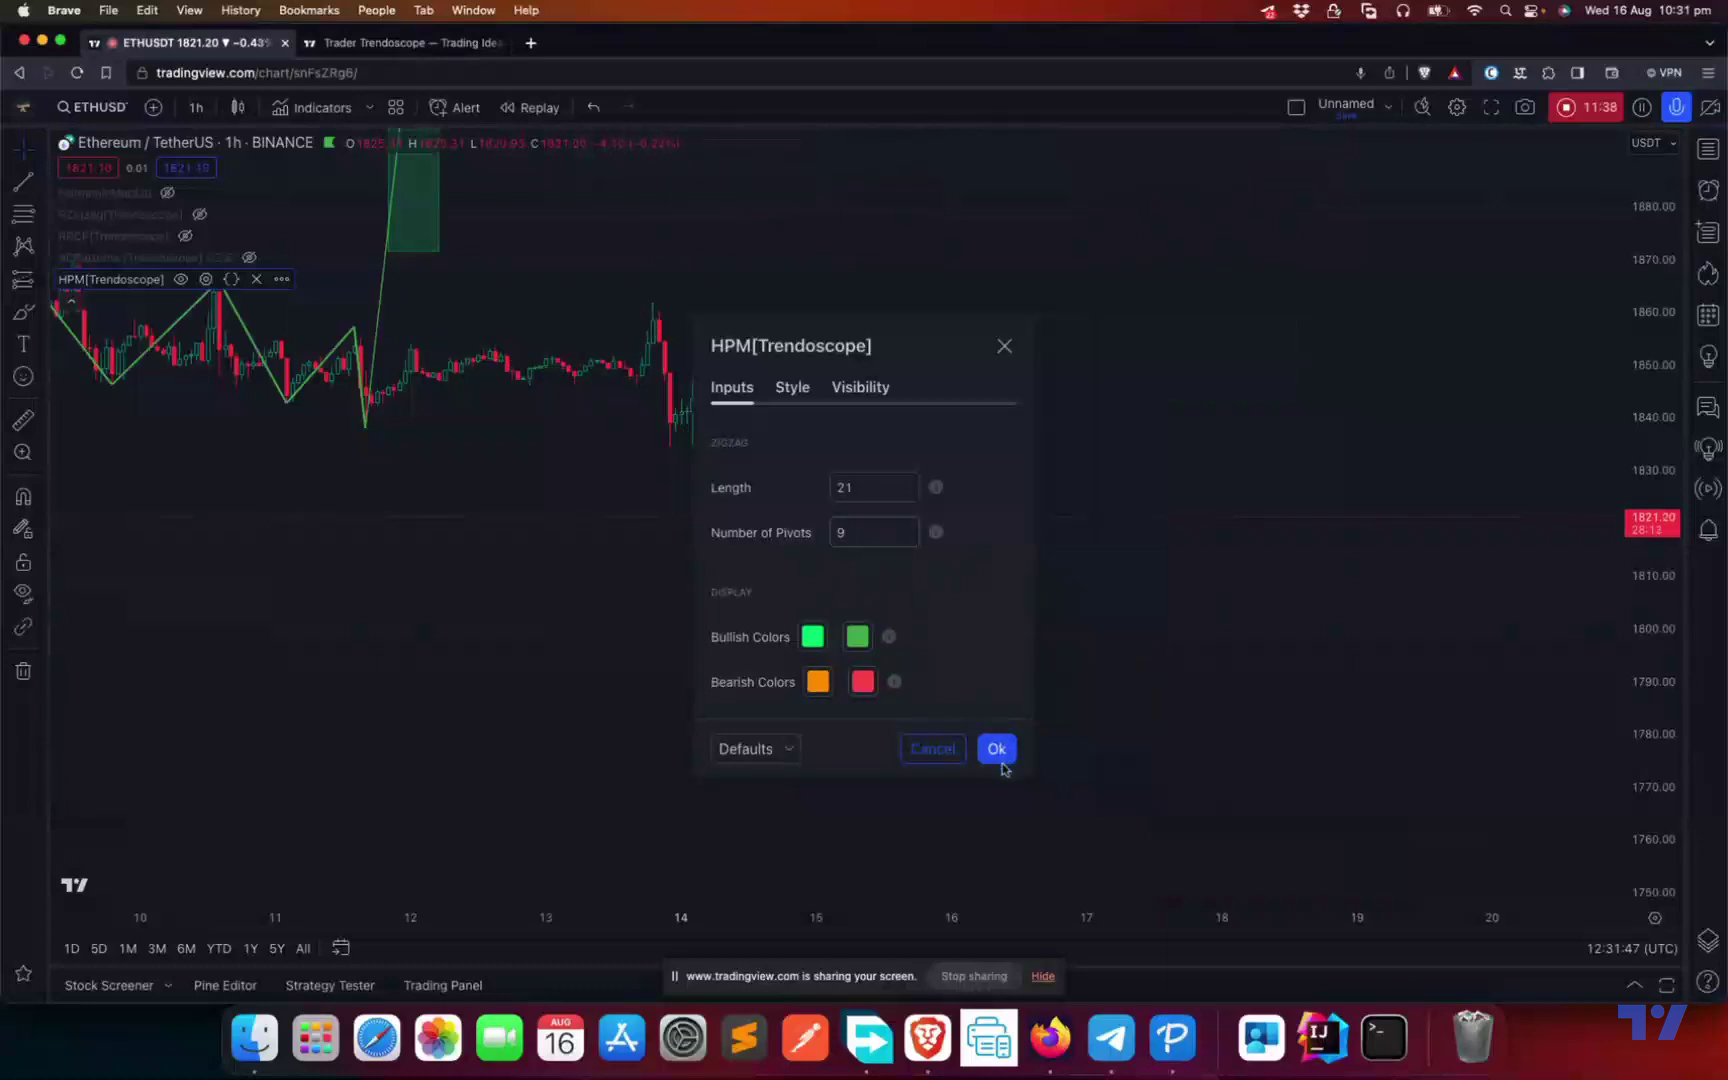
click(997, 749)
drag(1003, 740, 1184, 590)
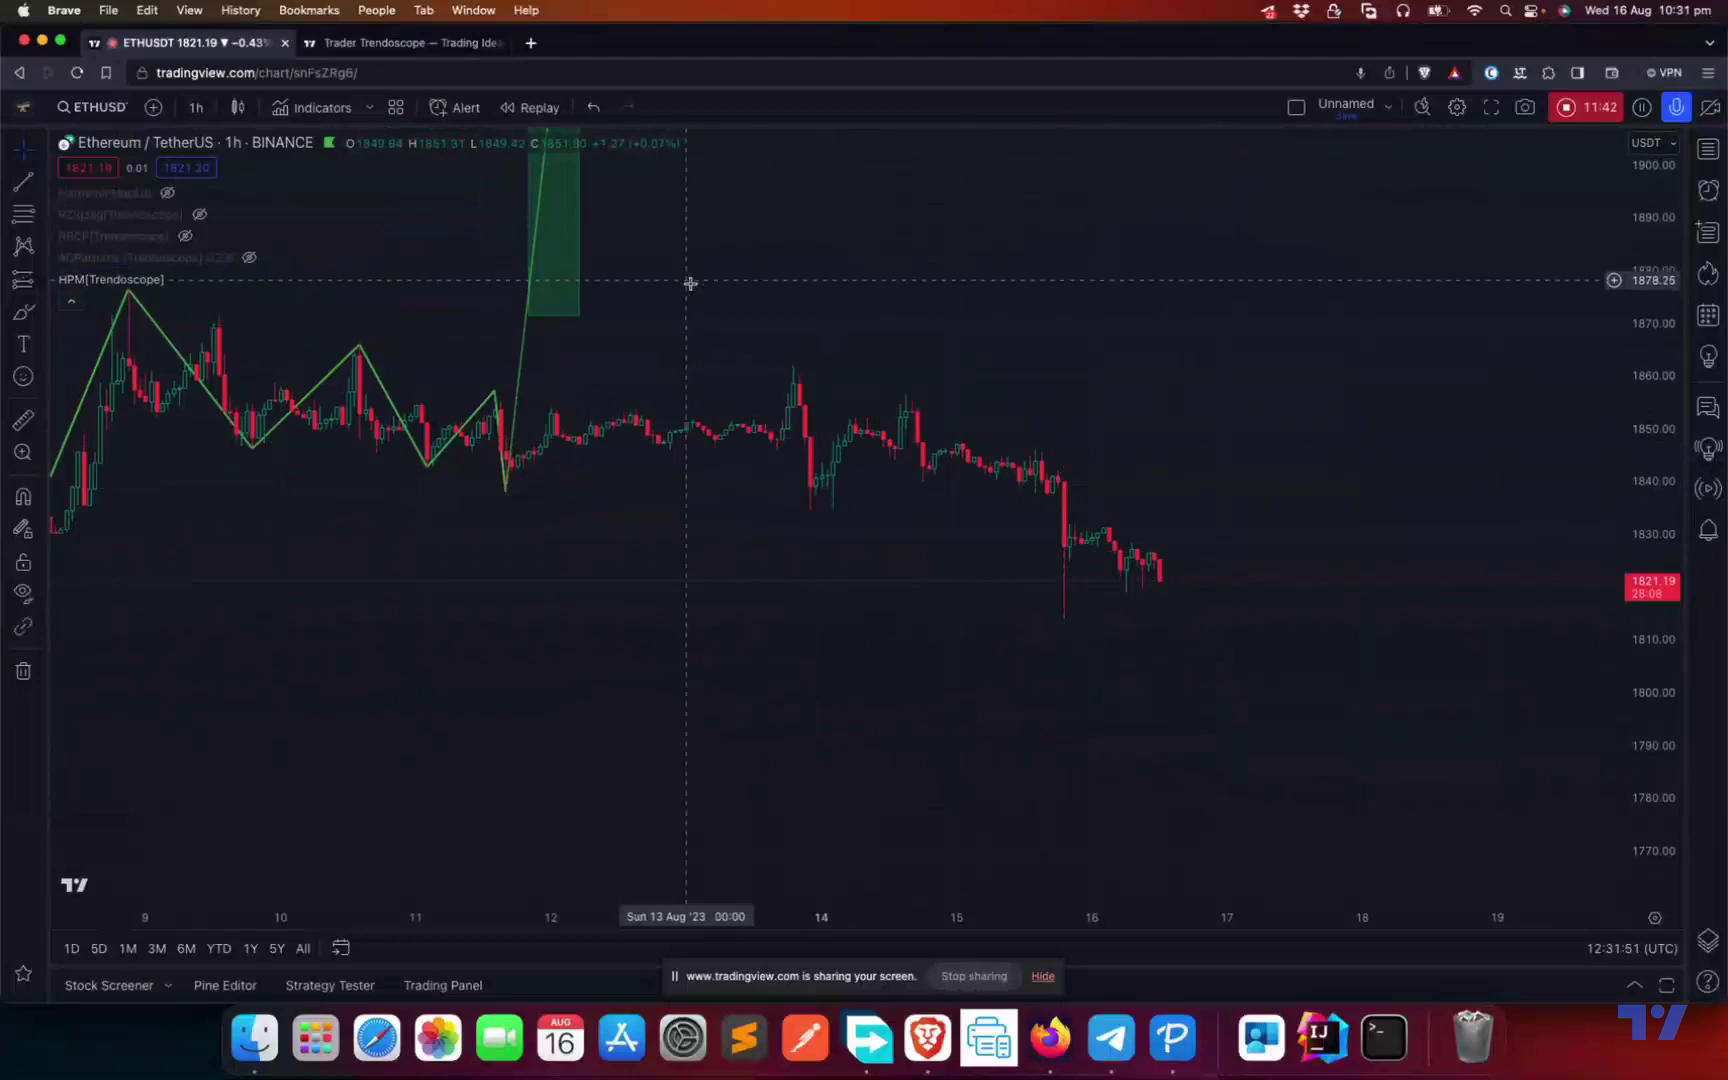
drag(687, 282, 987, 444)
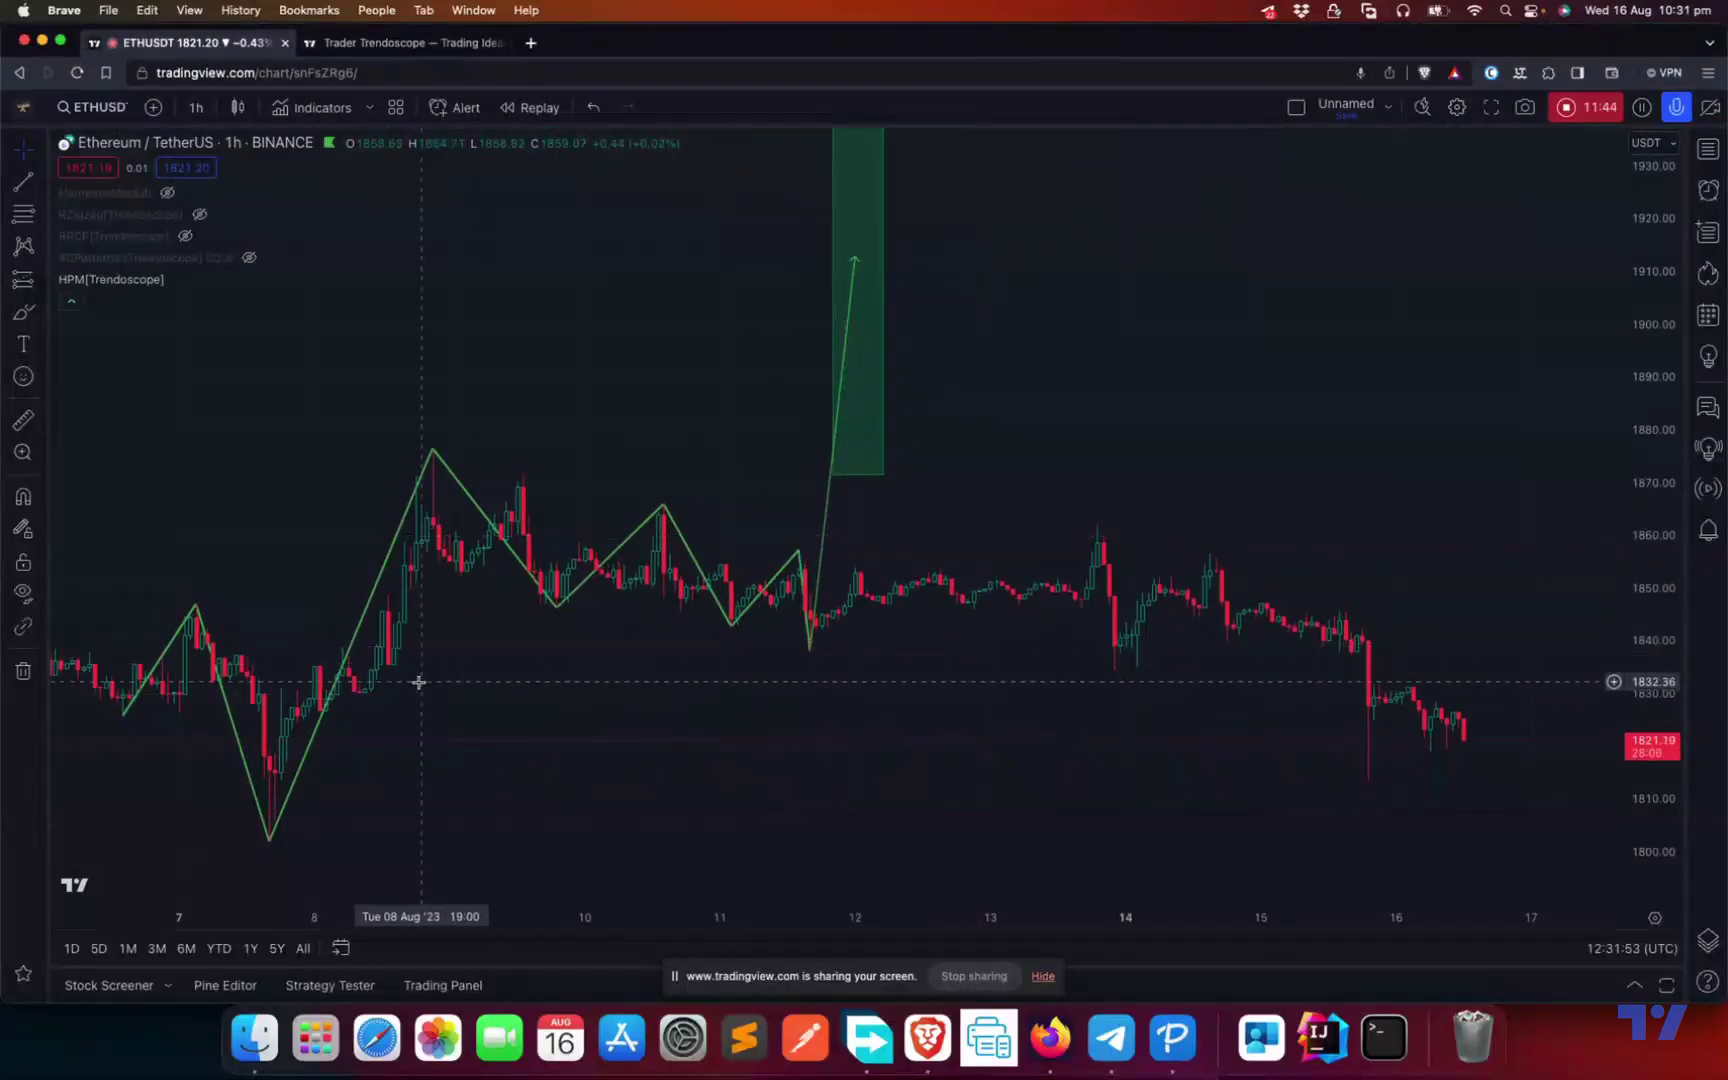
drag(1650, 278, 1668, 600)
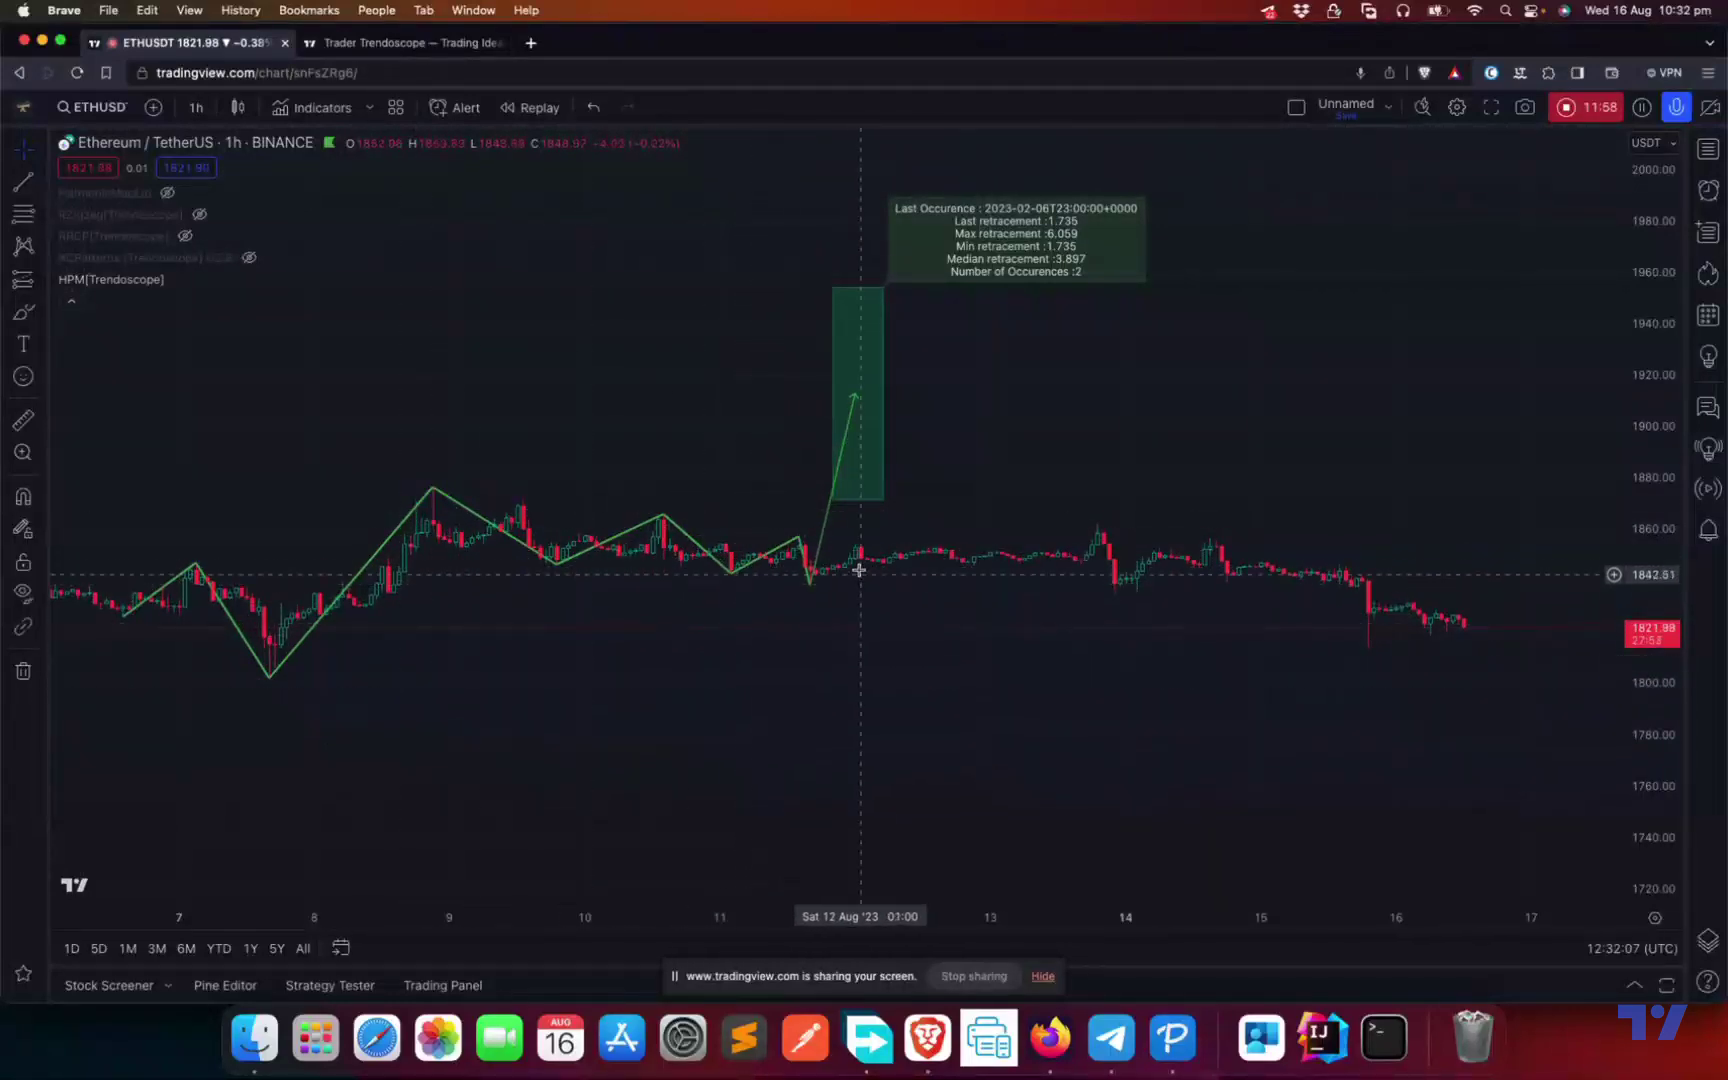
scroll(866, 500, up, 2)
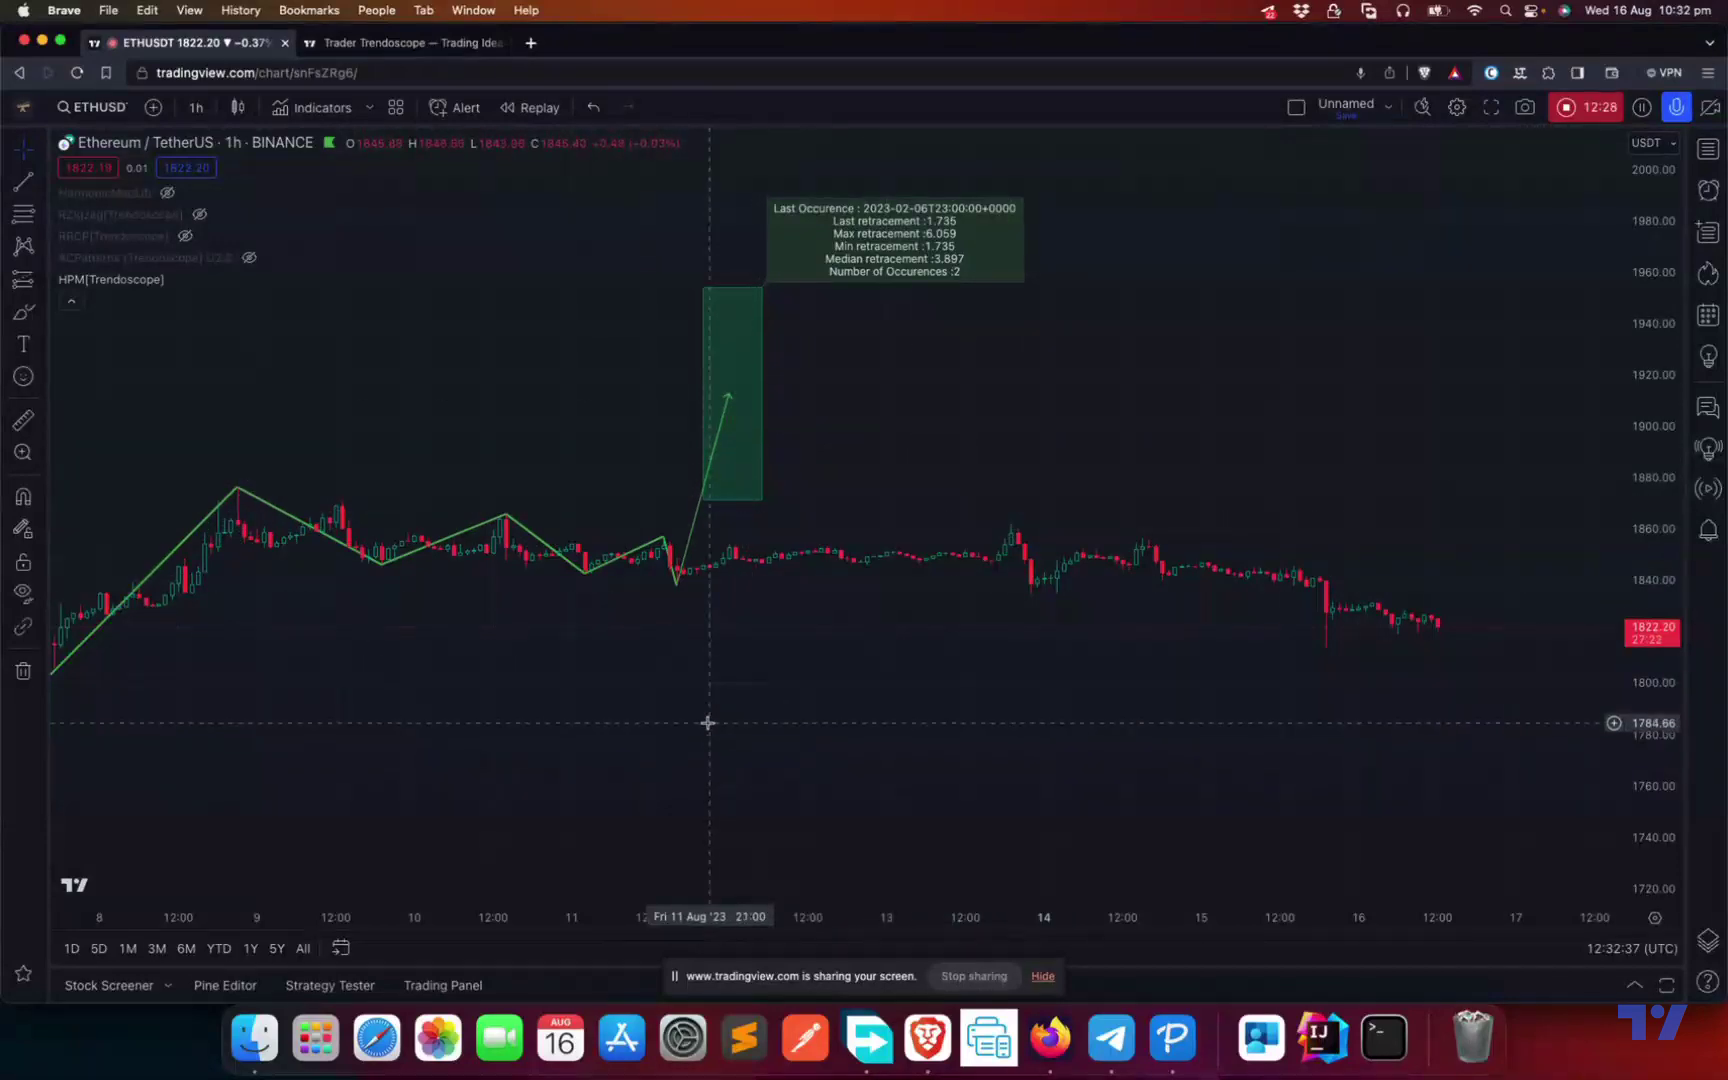
drag(494, 675, 933, 609)
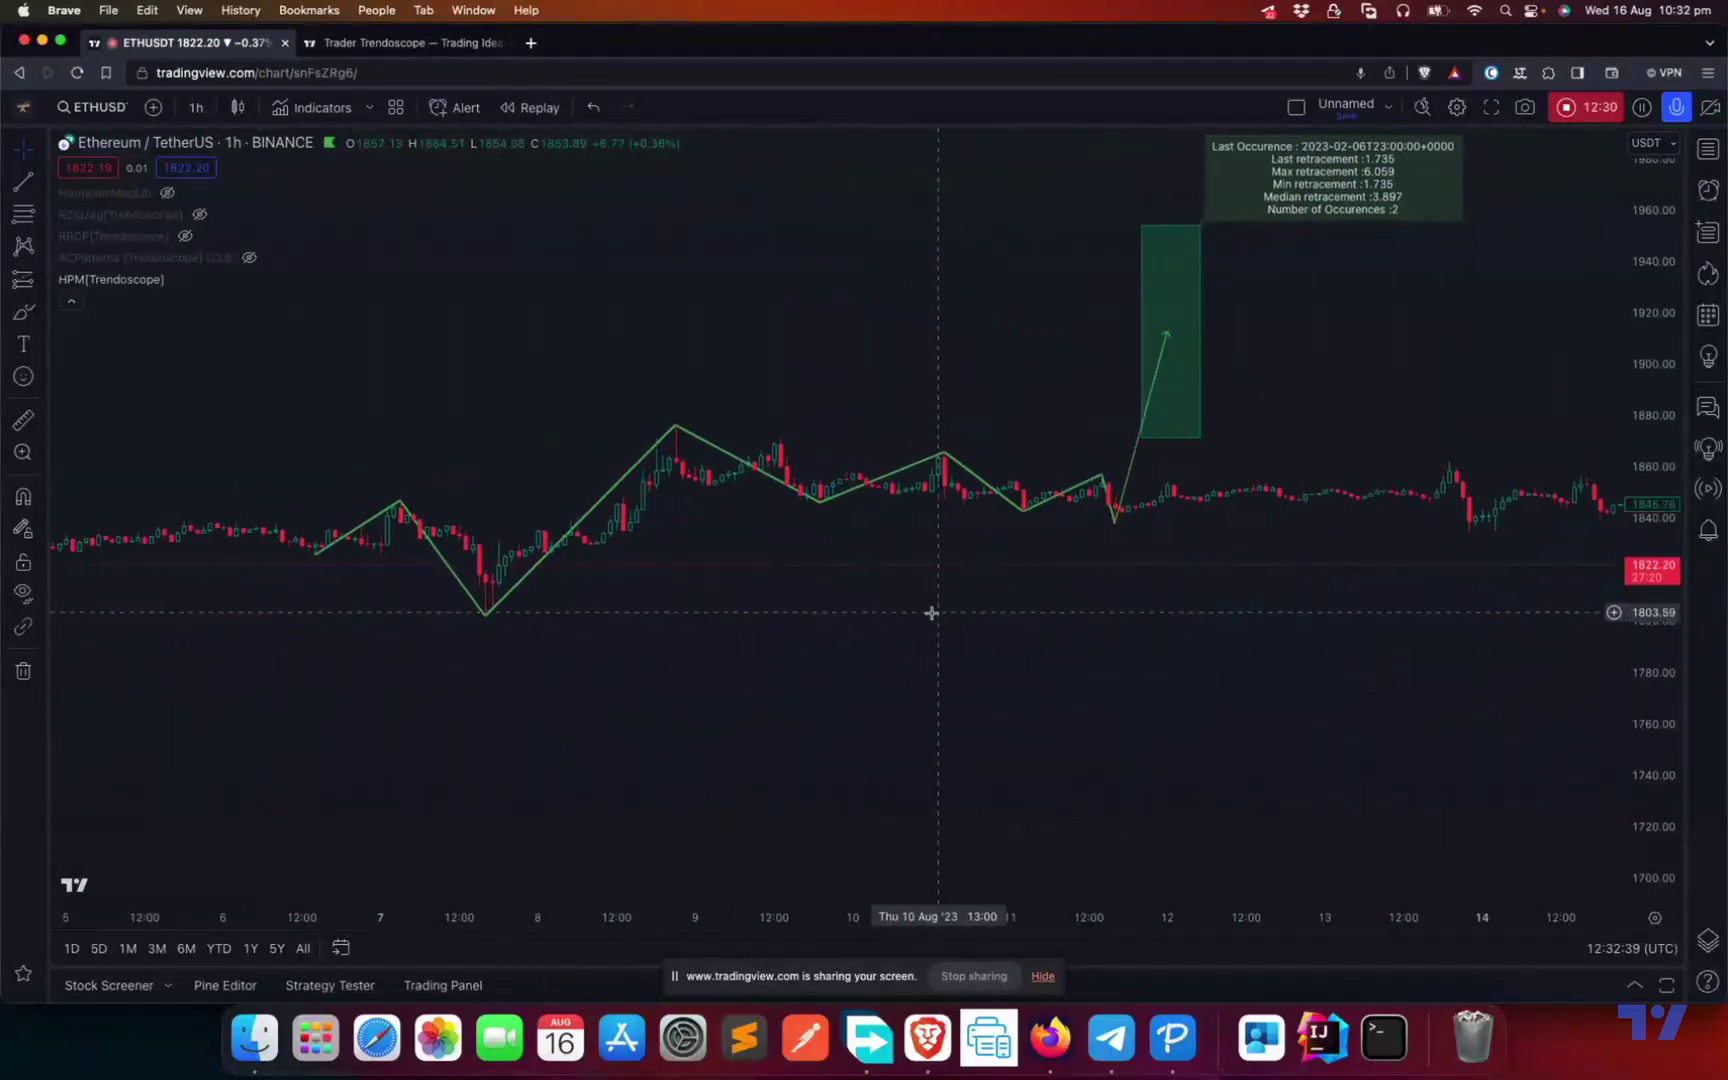
scroll(930, 611, down, 2)
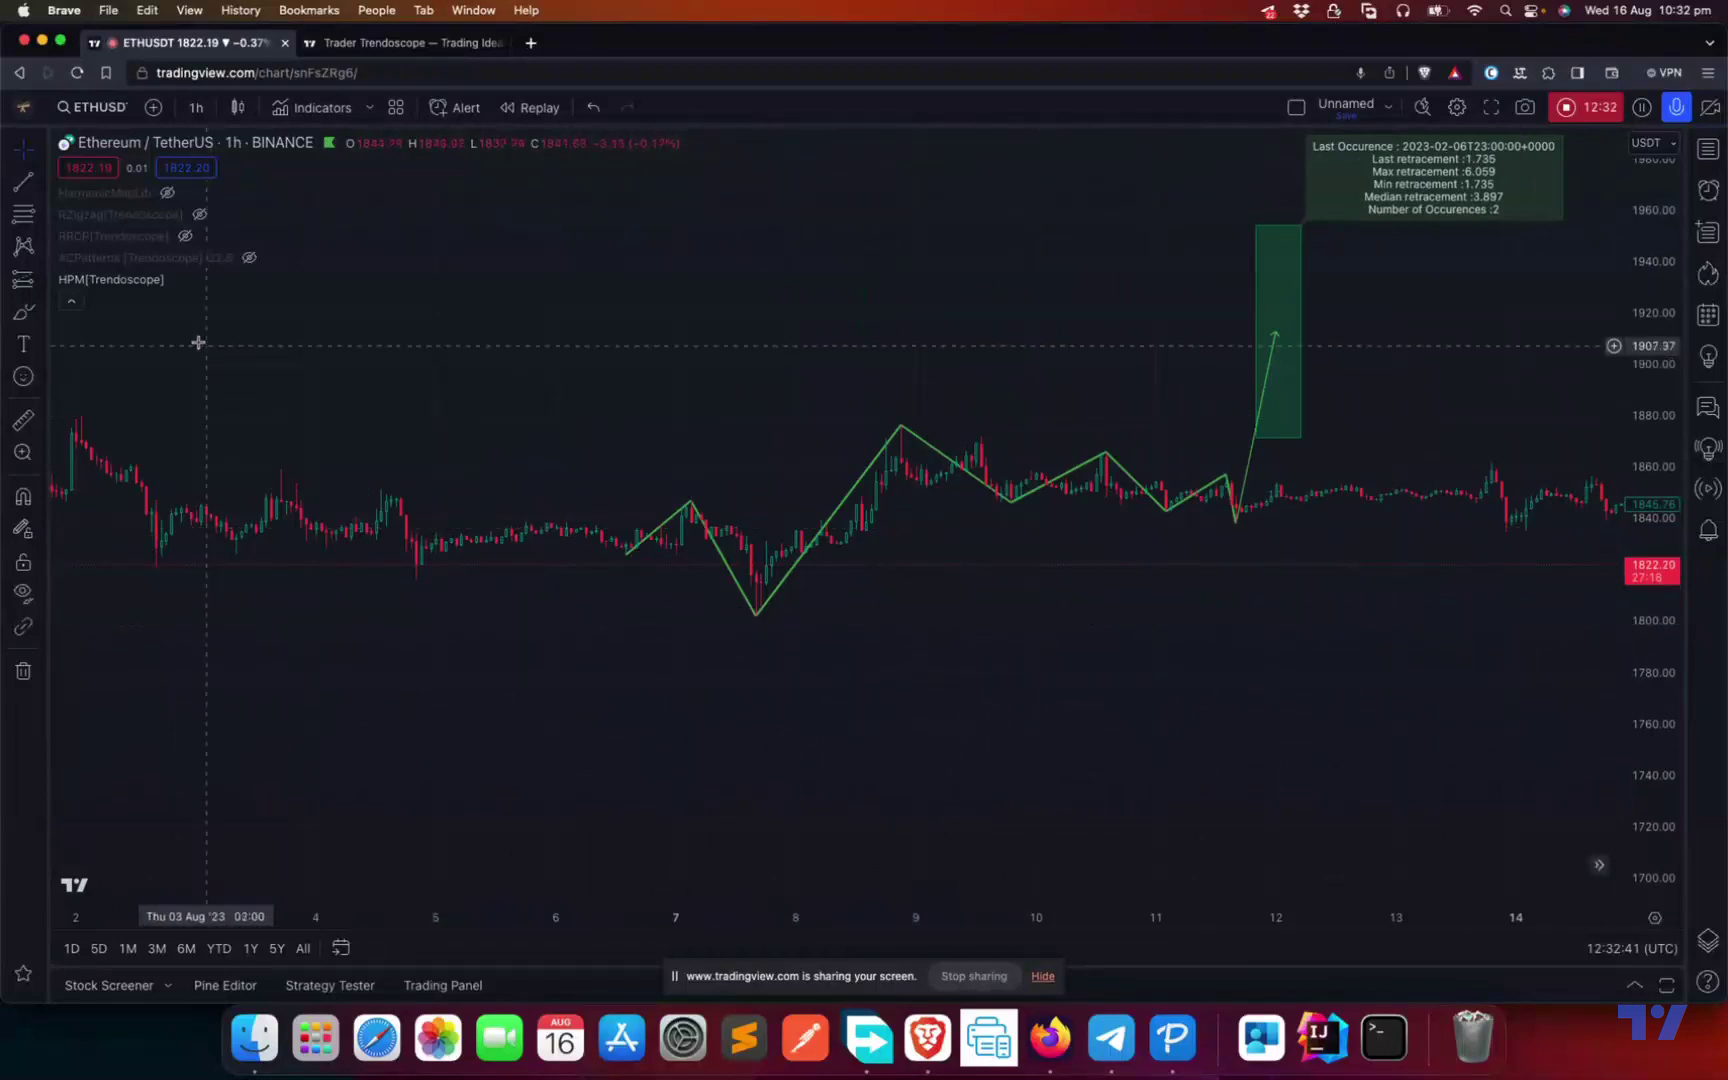
Step: Set the HPM indicator's number of pivots to 5 and examine the recalculated bullish and bearish projection boxes
mouse_move(150, 284)
click(206, 279)
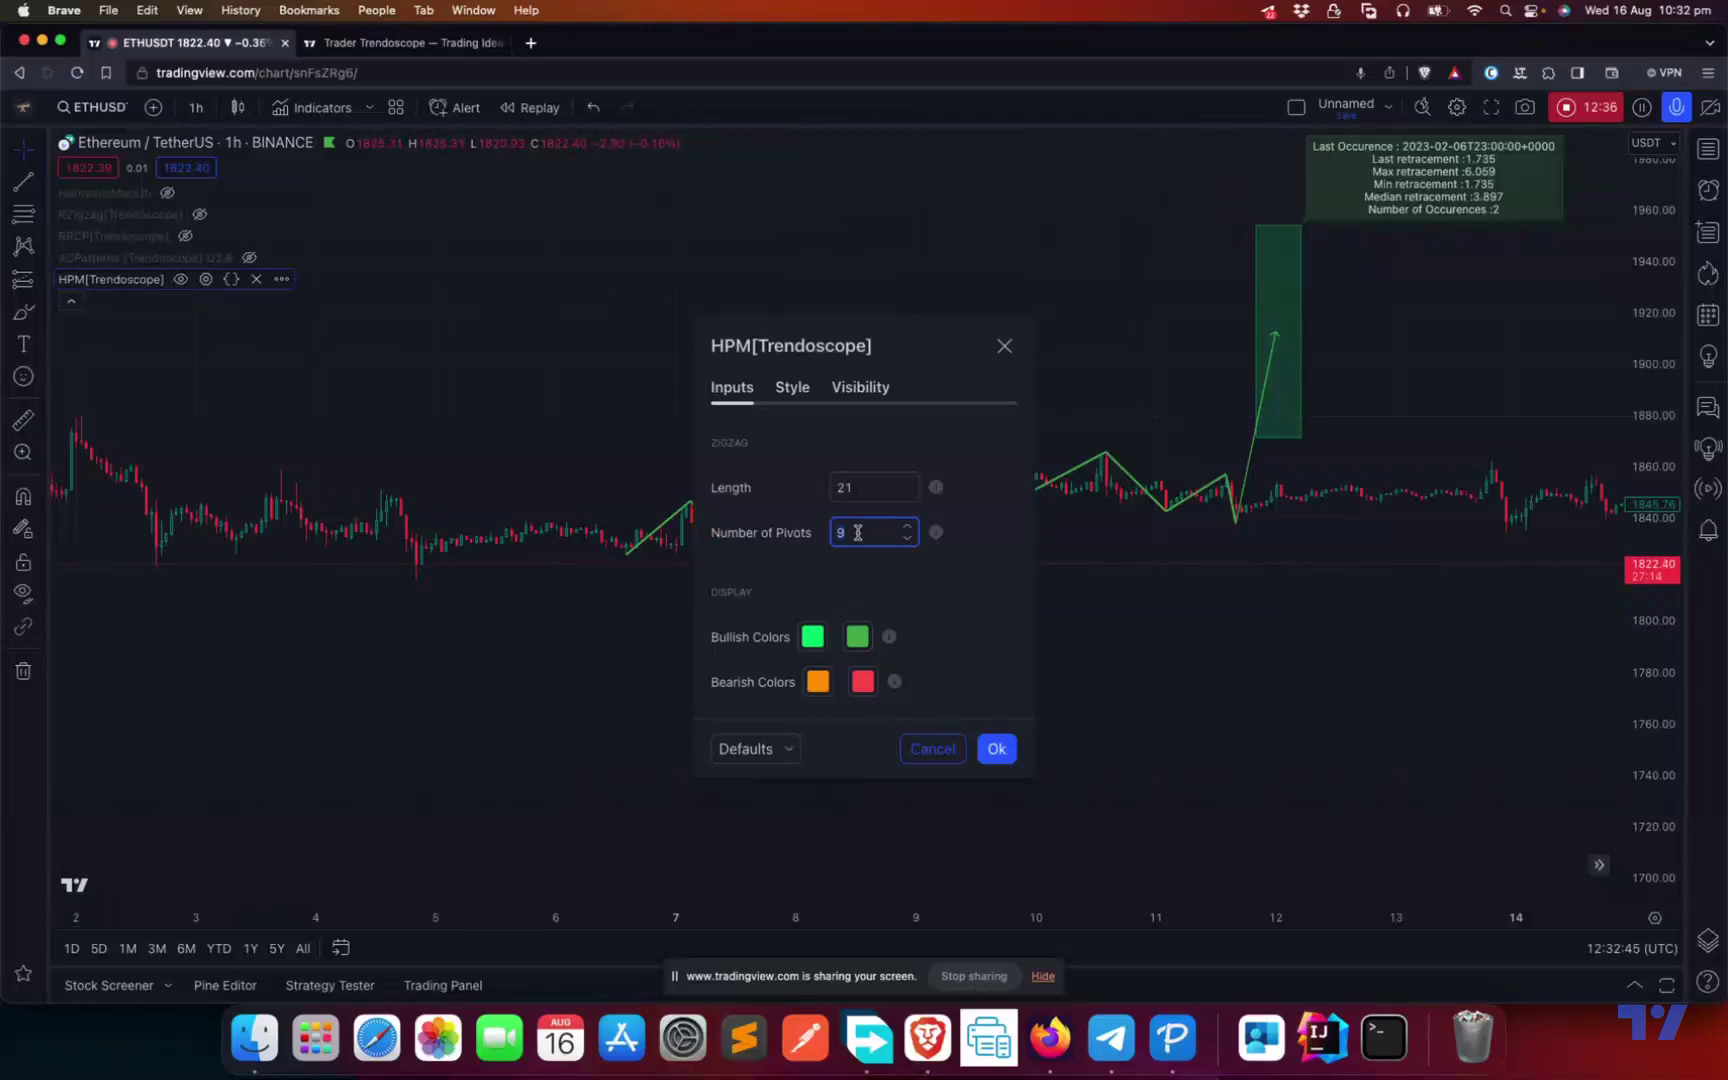
click(980, 567)
click(997, 748)
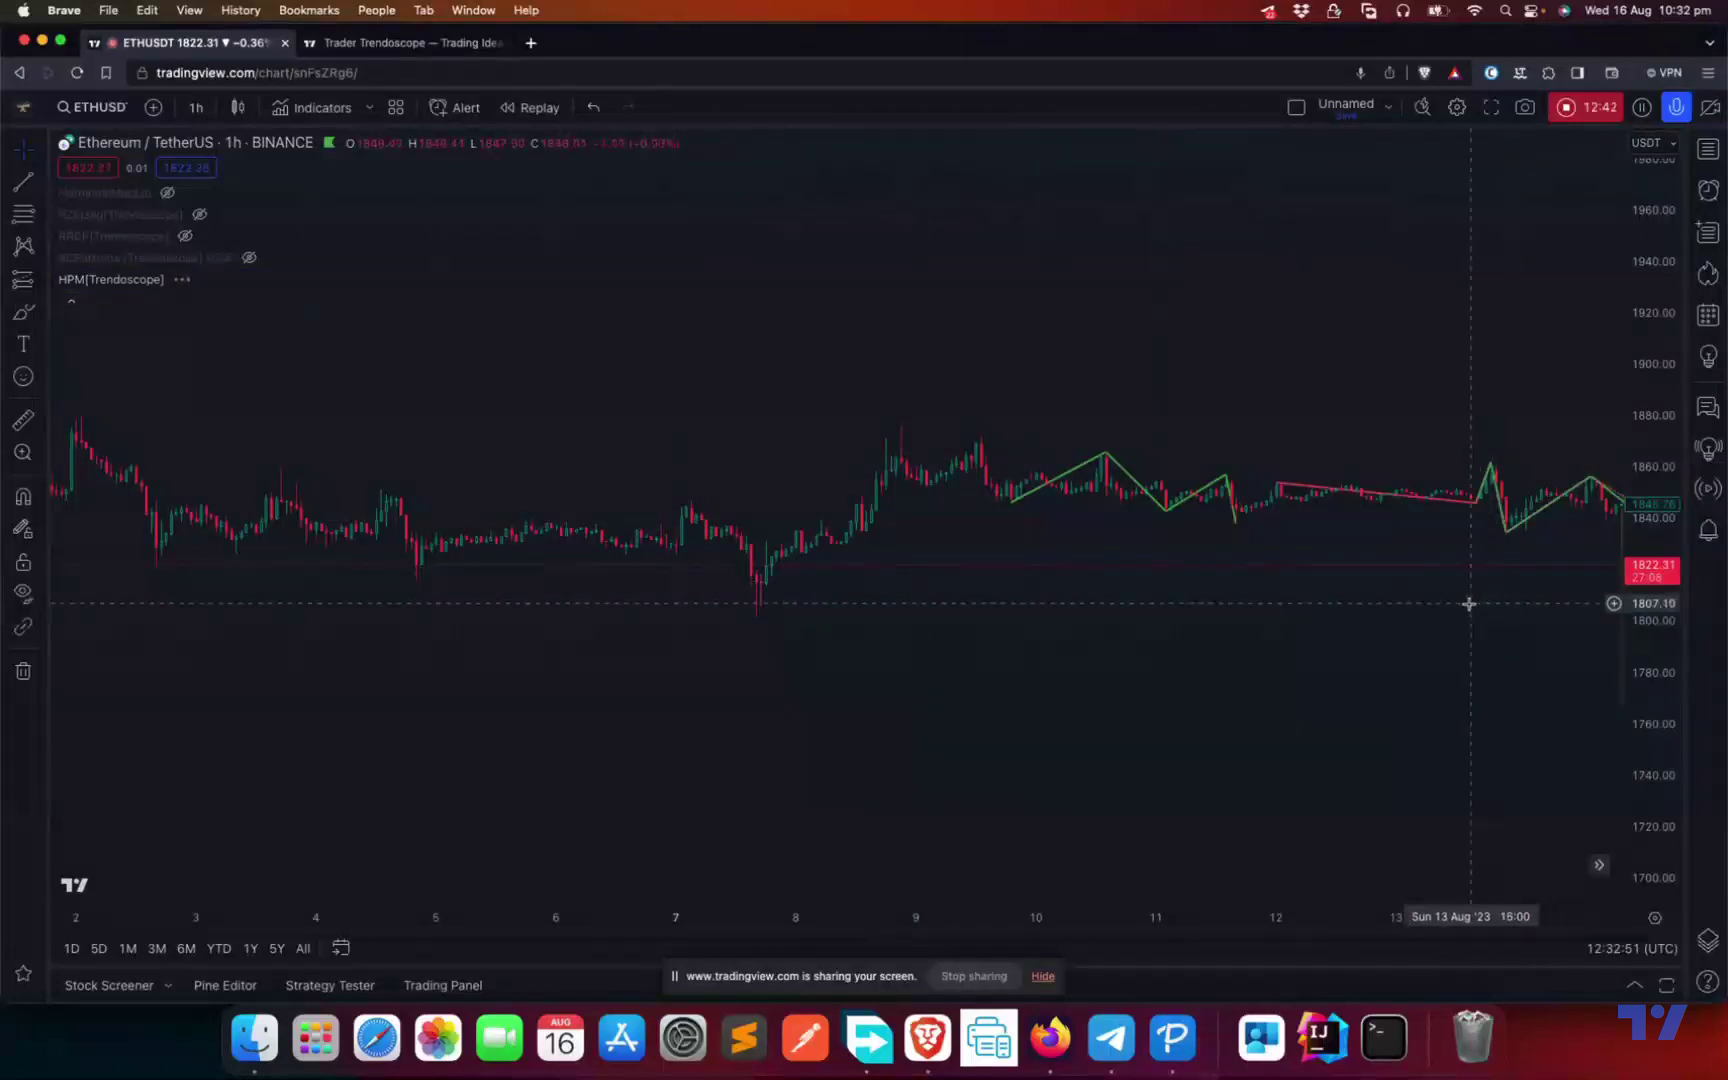
scroll(1469, 604, down, 3)
drag(1450, 610, 571, 687)
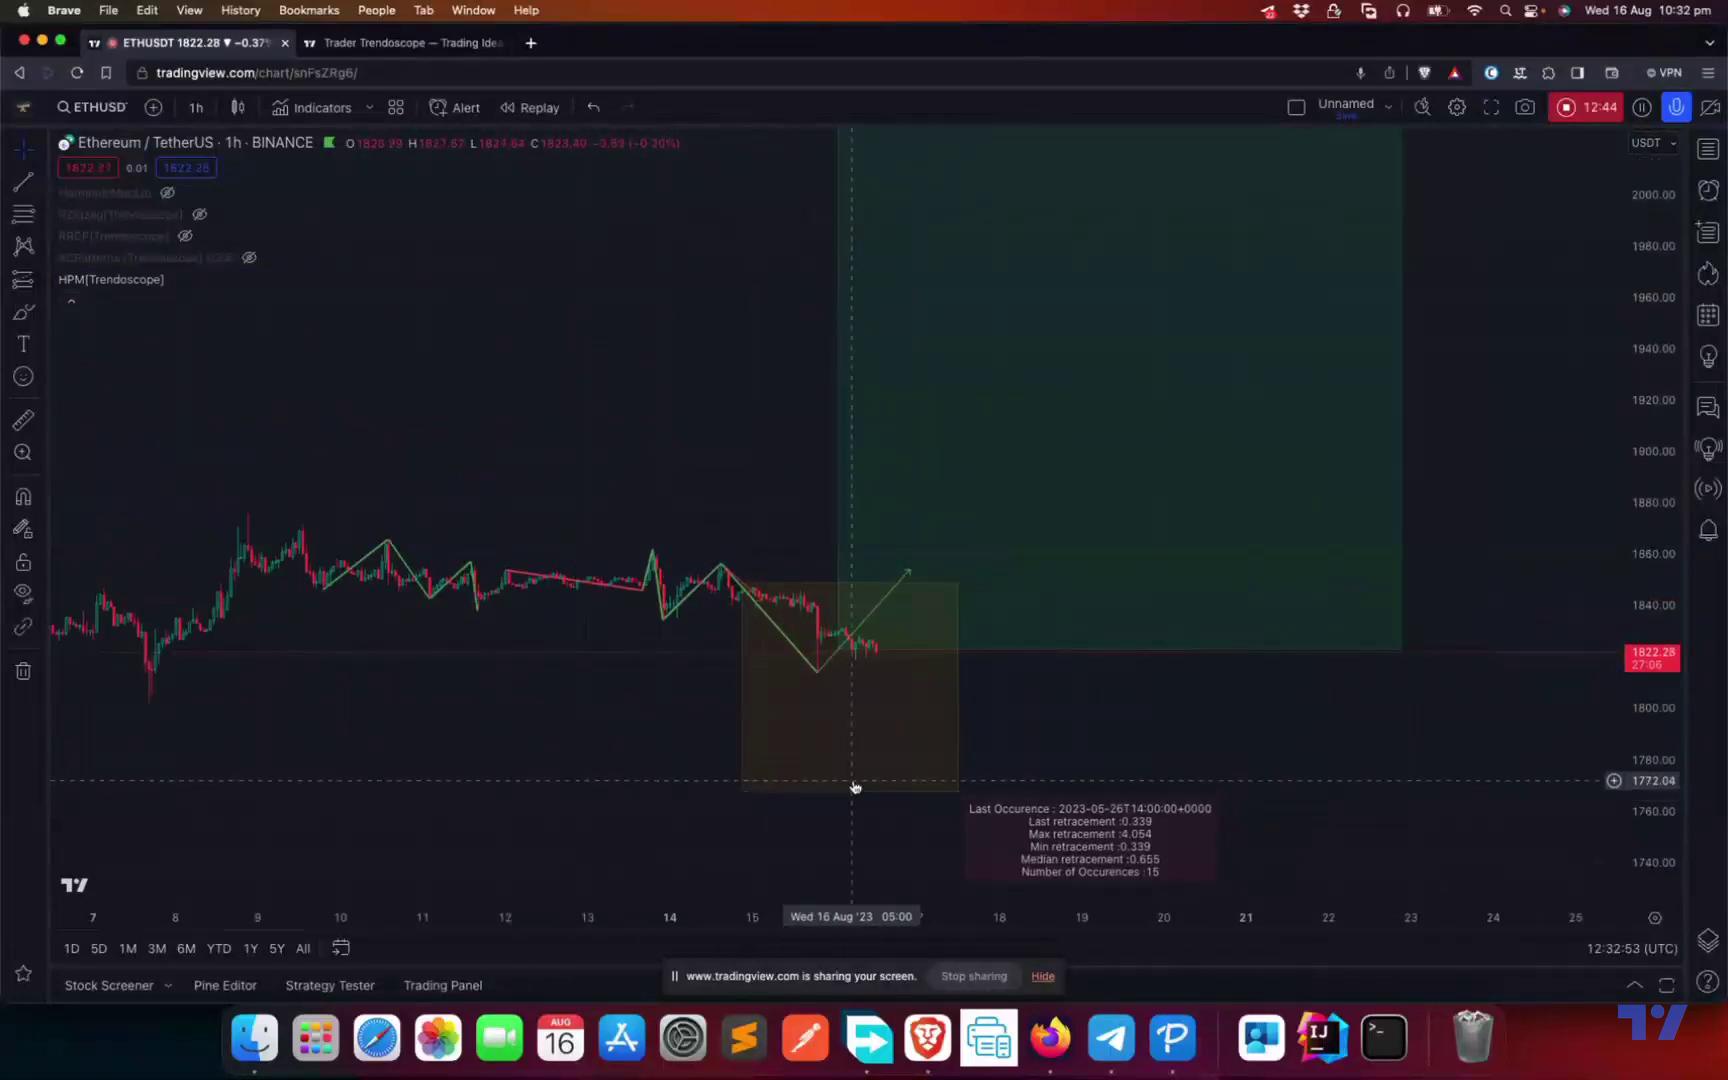
mouse_move(1084, 478)
mouse_down()
mouse_move(964, 768)
mouse_move(1078, 474)
mouse_up()
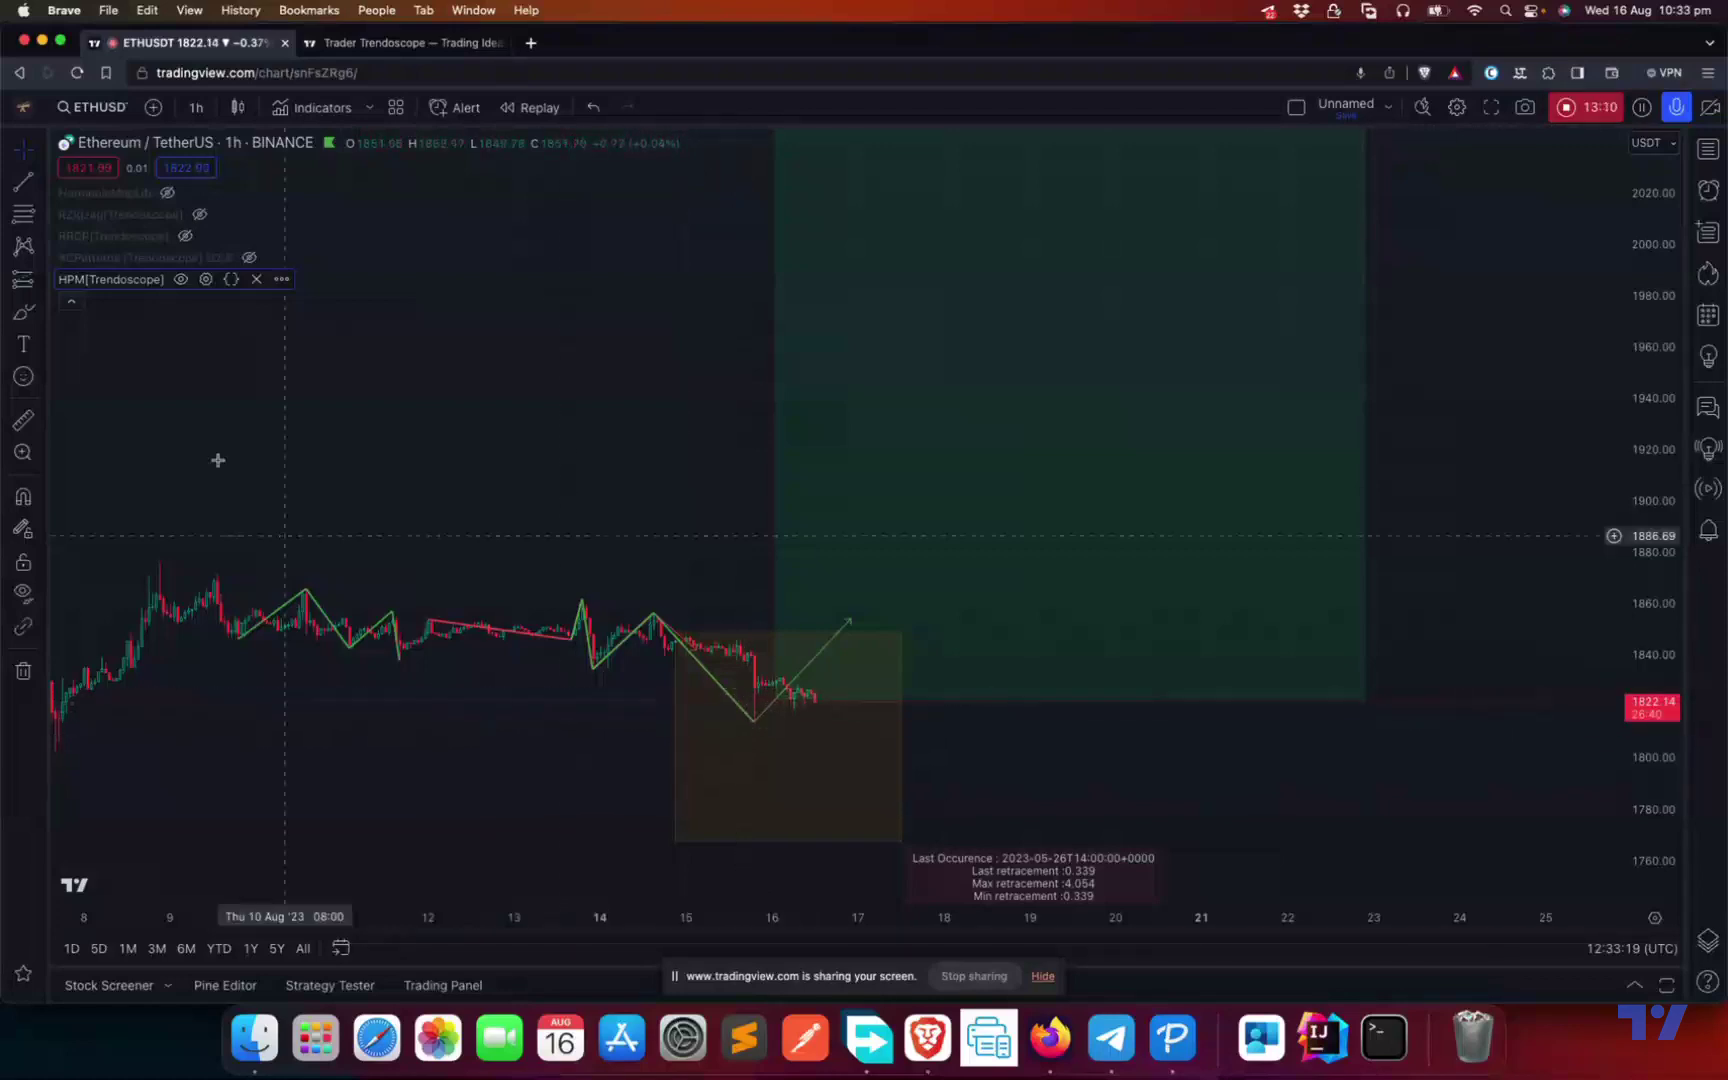
Step: Restore the HPM indicator's number of pivots to 6 and set its zigzag length to 13
click(205, 279)
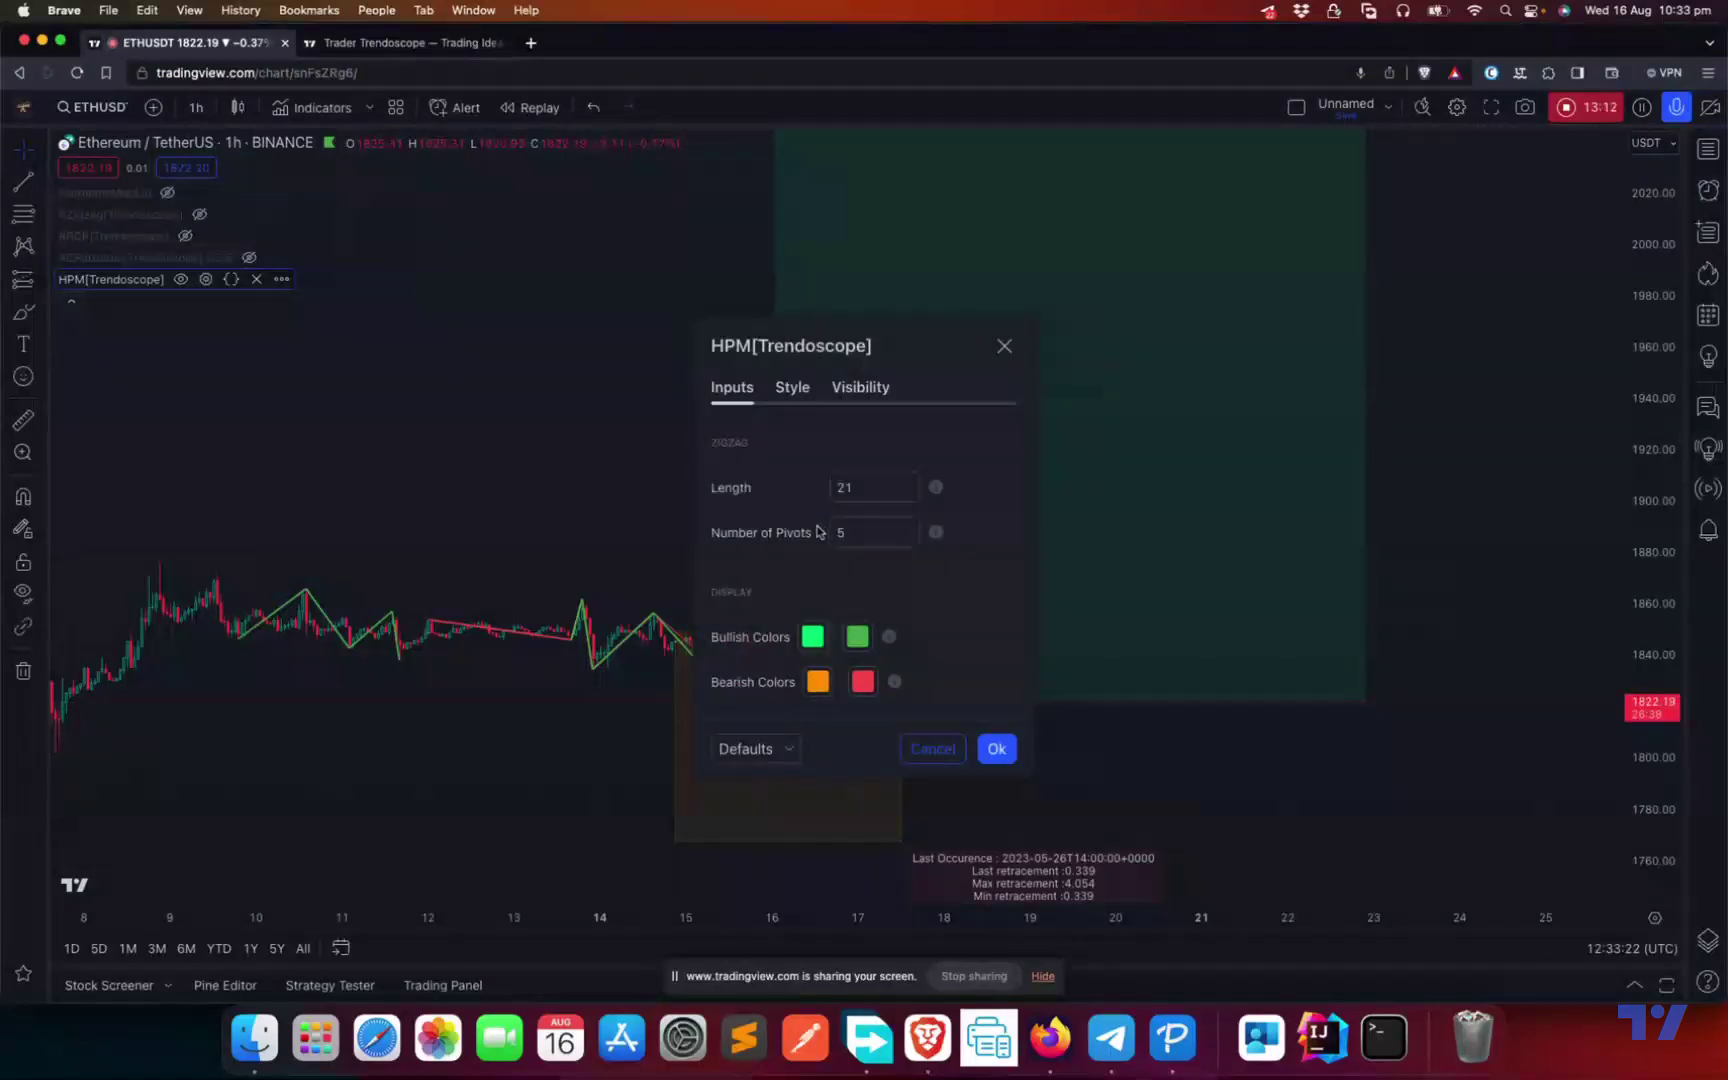
click(909, 526)
click(906, 492)
click(906, 492)
click(906, 492)
click(906, 492)
click(906, 492)
click(906, 493)
click(906, 493)
click(906, 493)
click(906, 493)
click(906, 493)
double_click(880, 490)
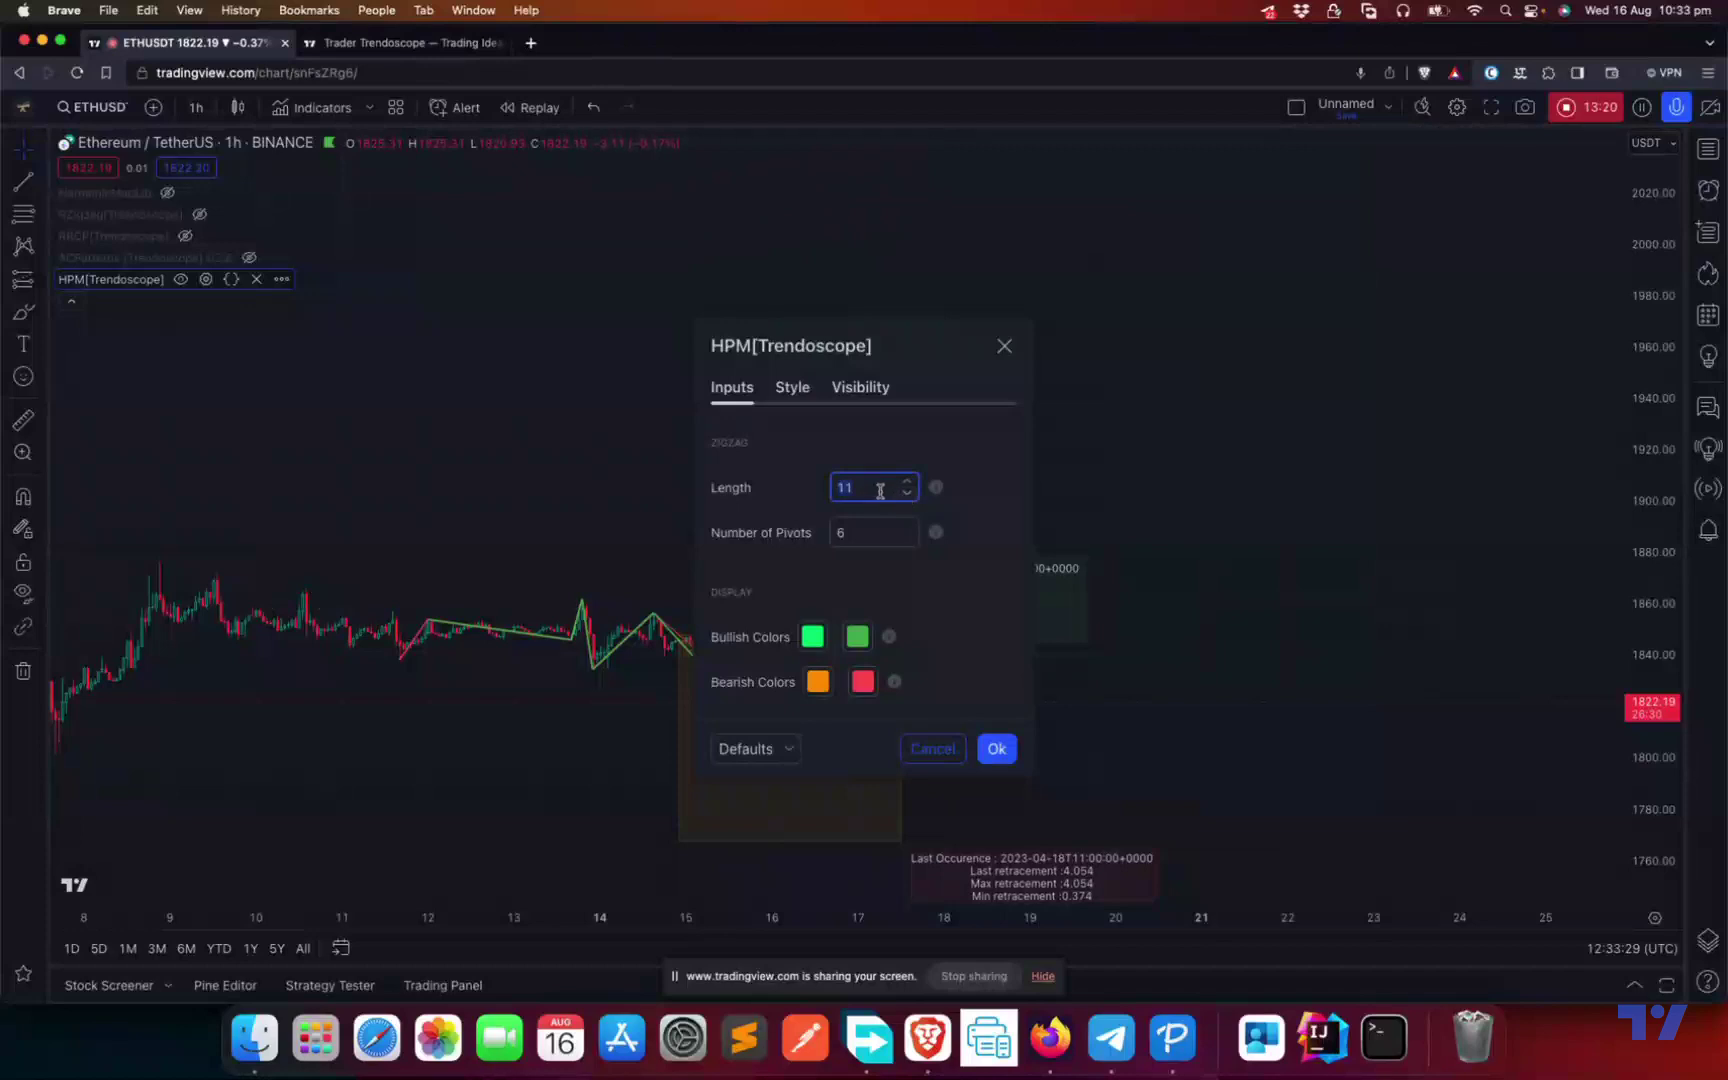
text(13)
click(946, 551)
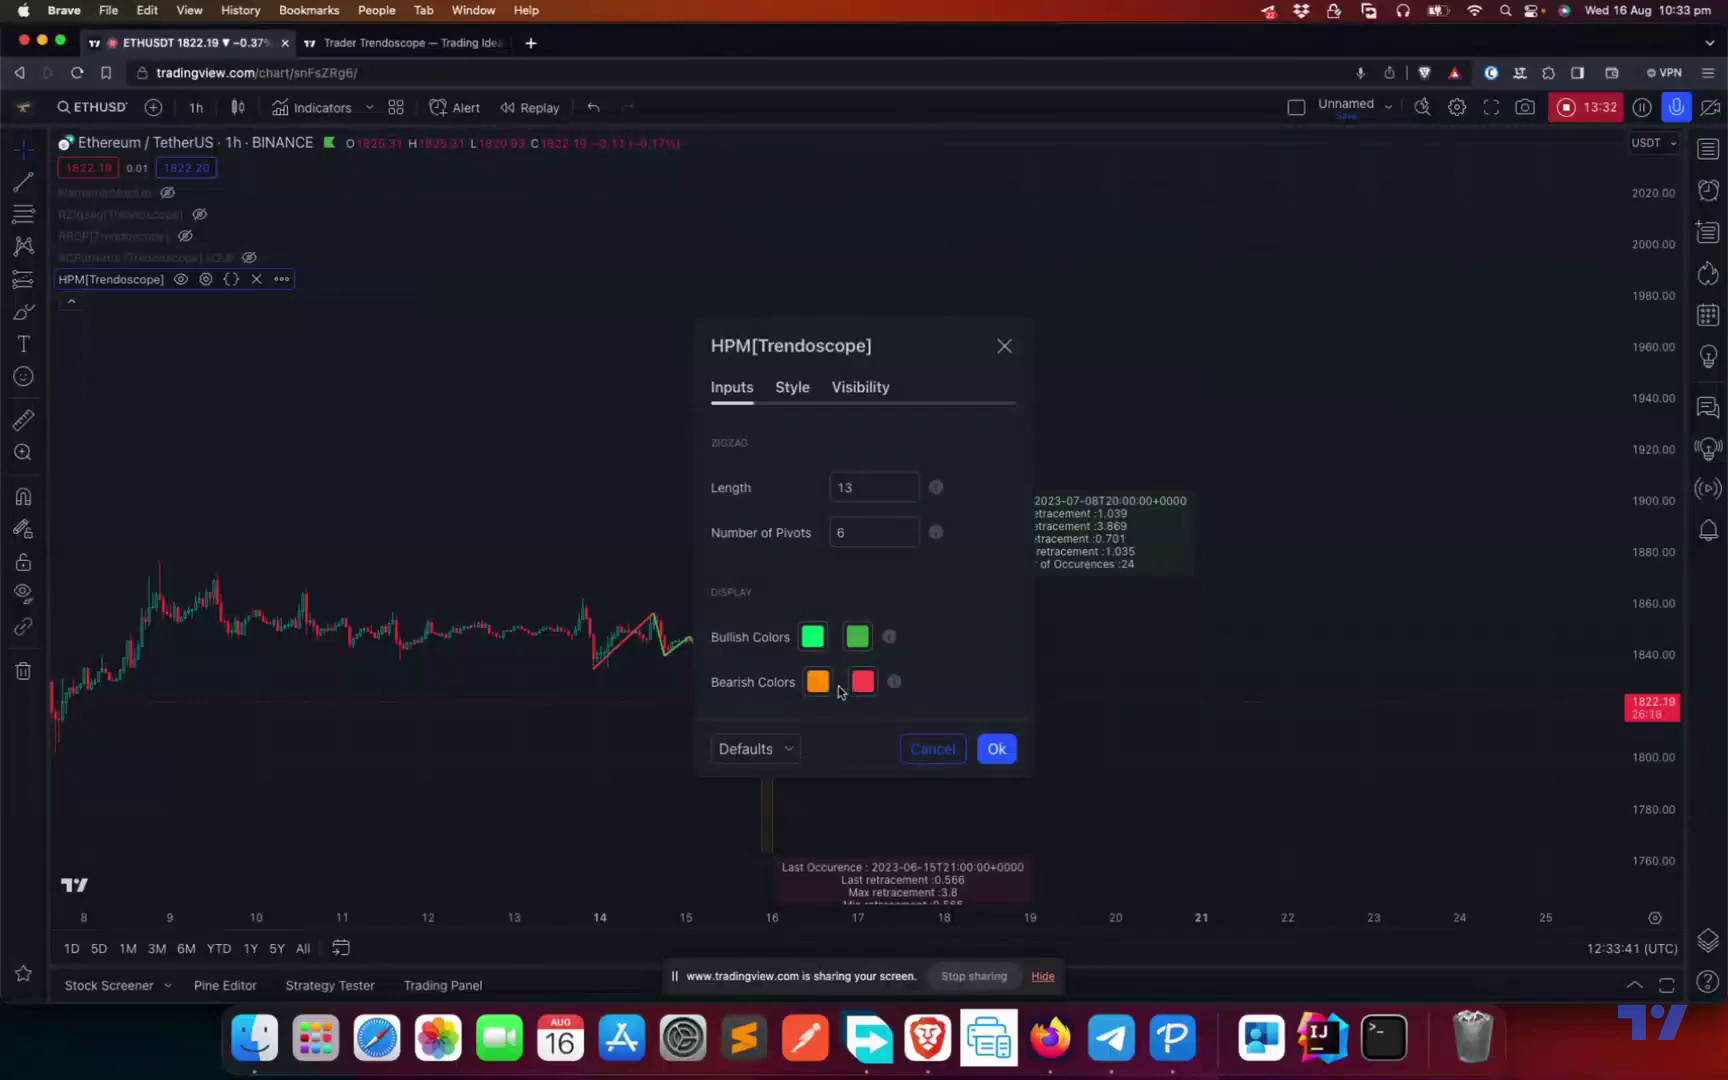
Step: Apply the HPM settings, leaving the projection colors as they are, and bring both projections and their statistics into view
mouse_move(891, 640)
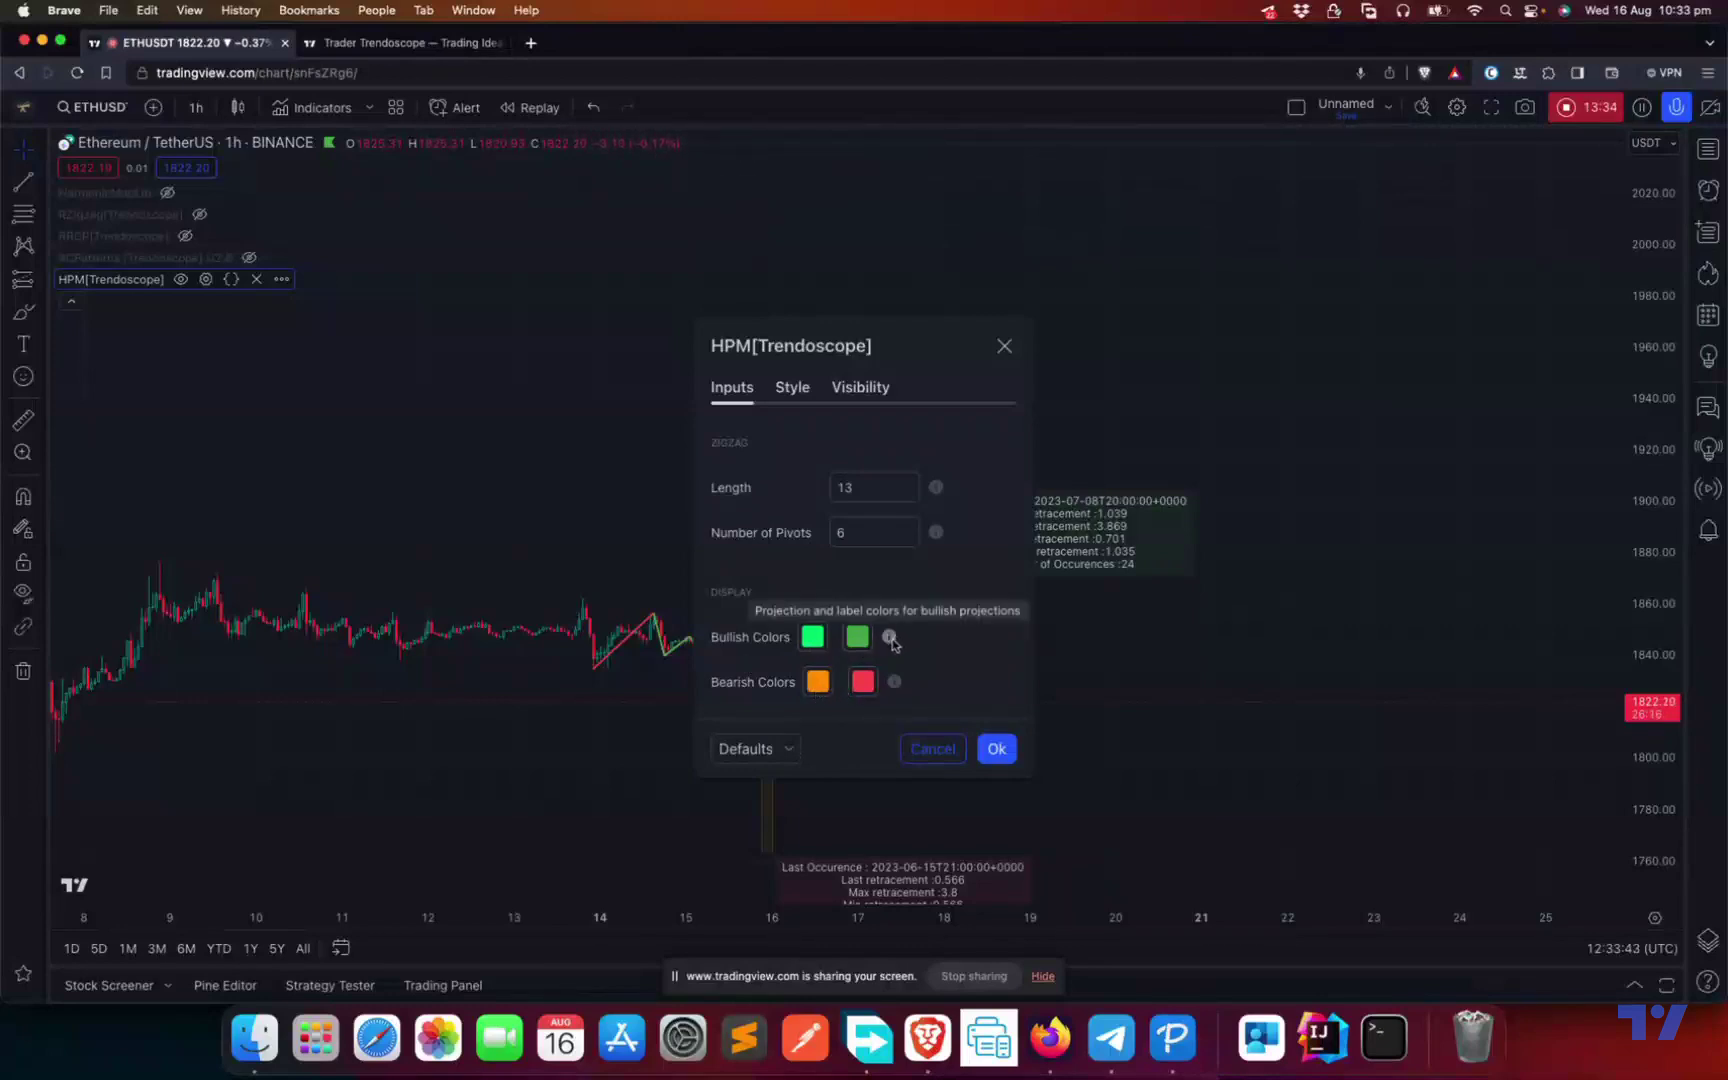
click(997, 749)
drag(988, 780, 1215, 686)
scroll(1204, 705, up, 2)
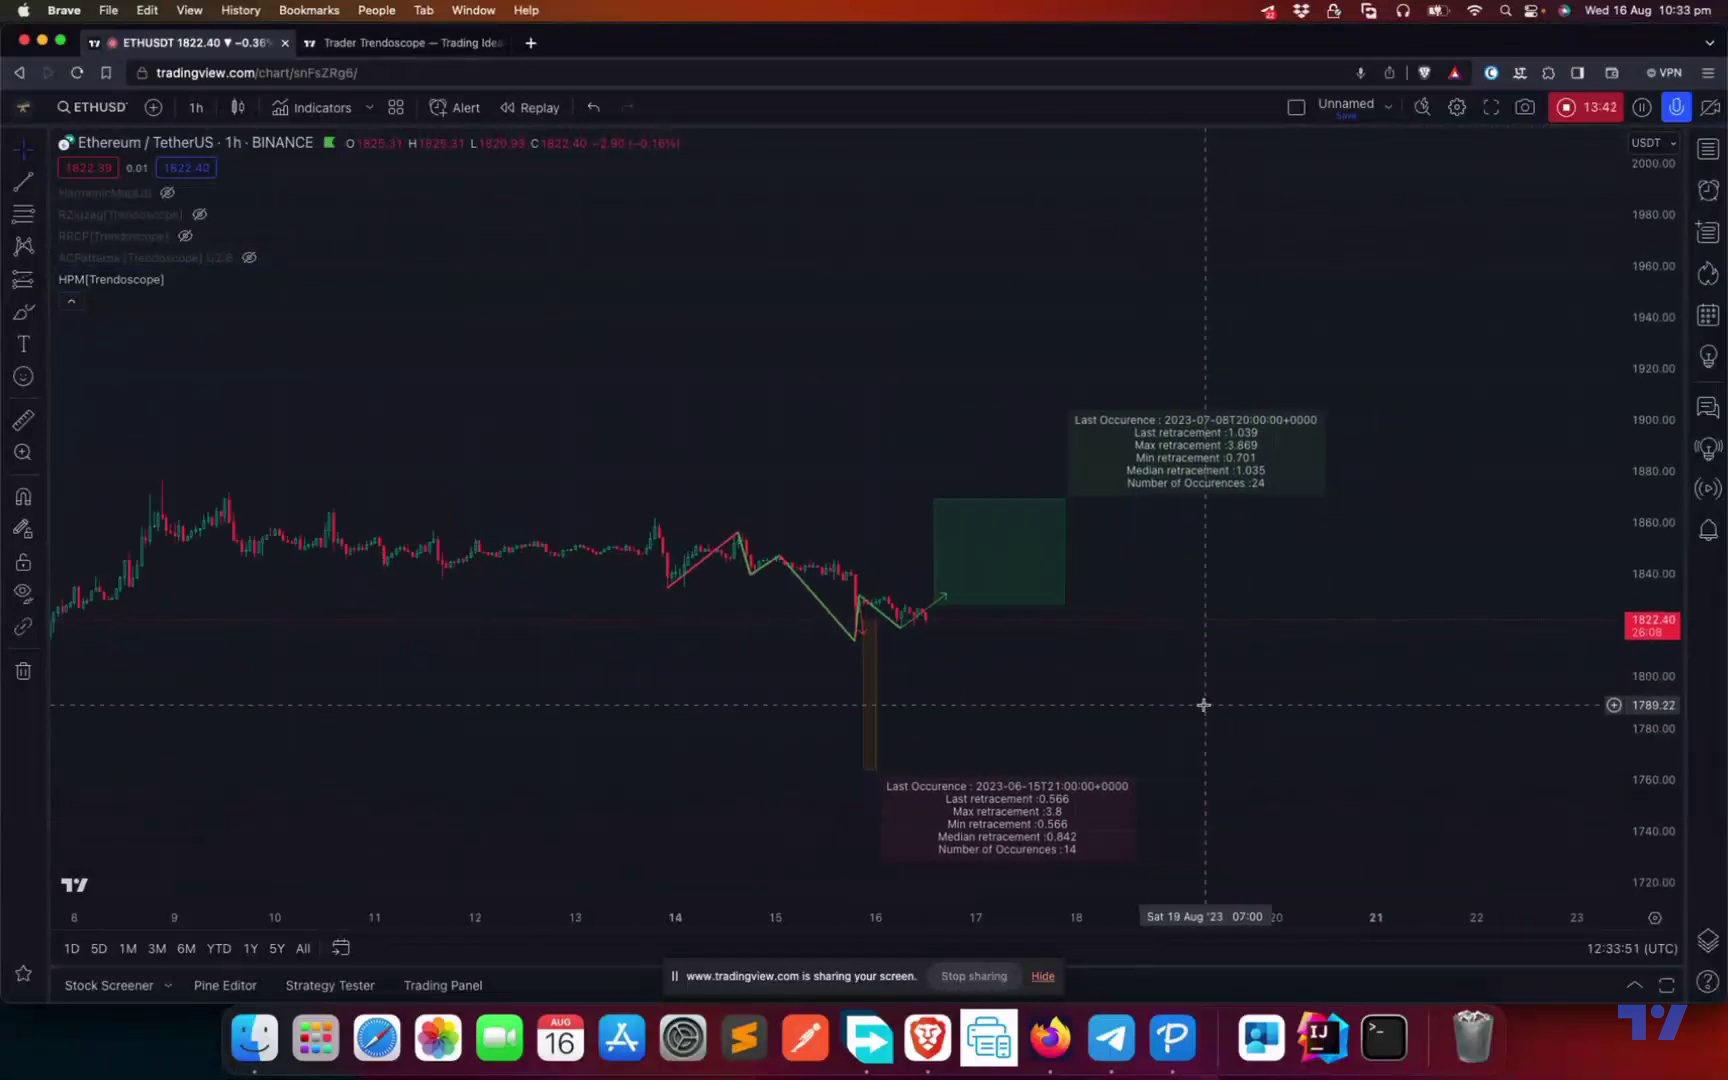
scroll(1204, 705, up, 2)
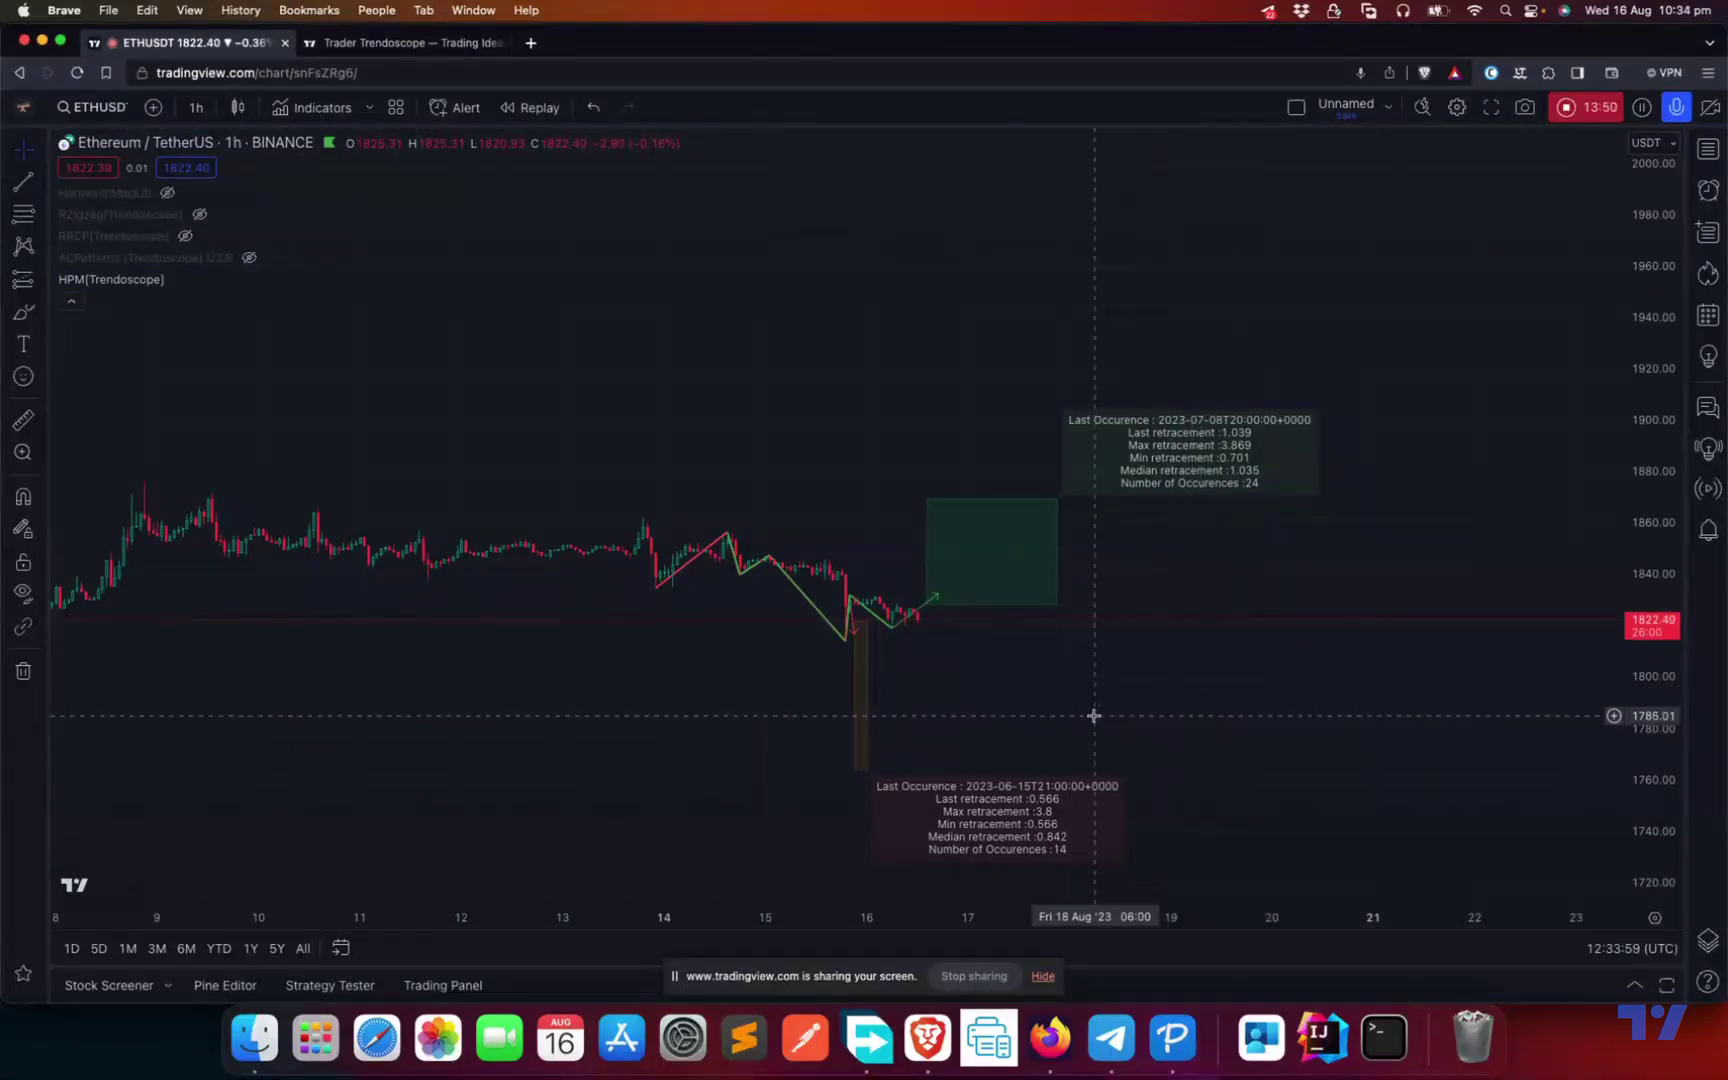
scroll(1093, 716, up, 2)
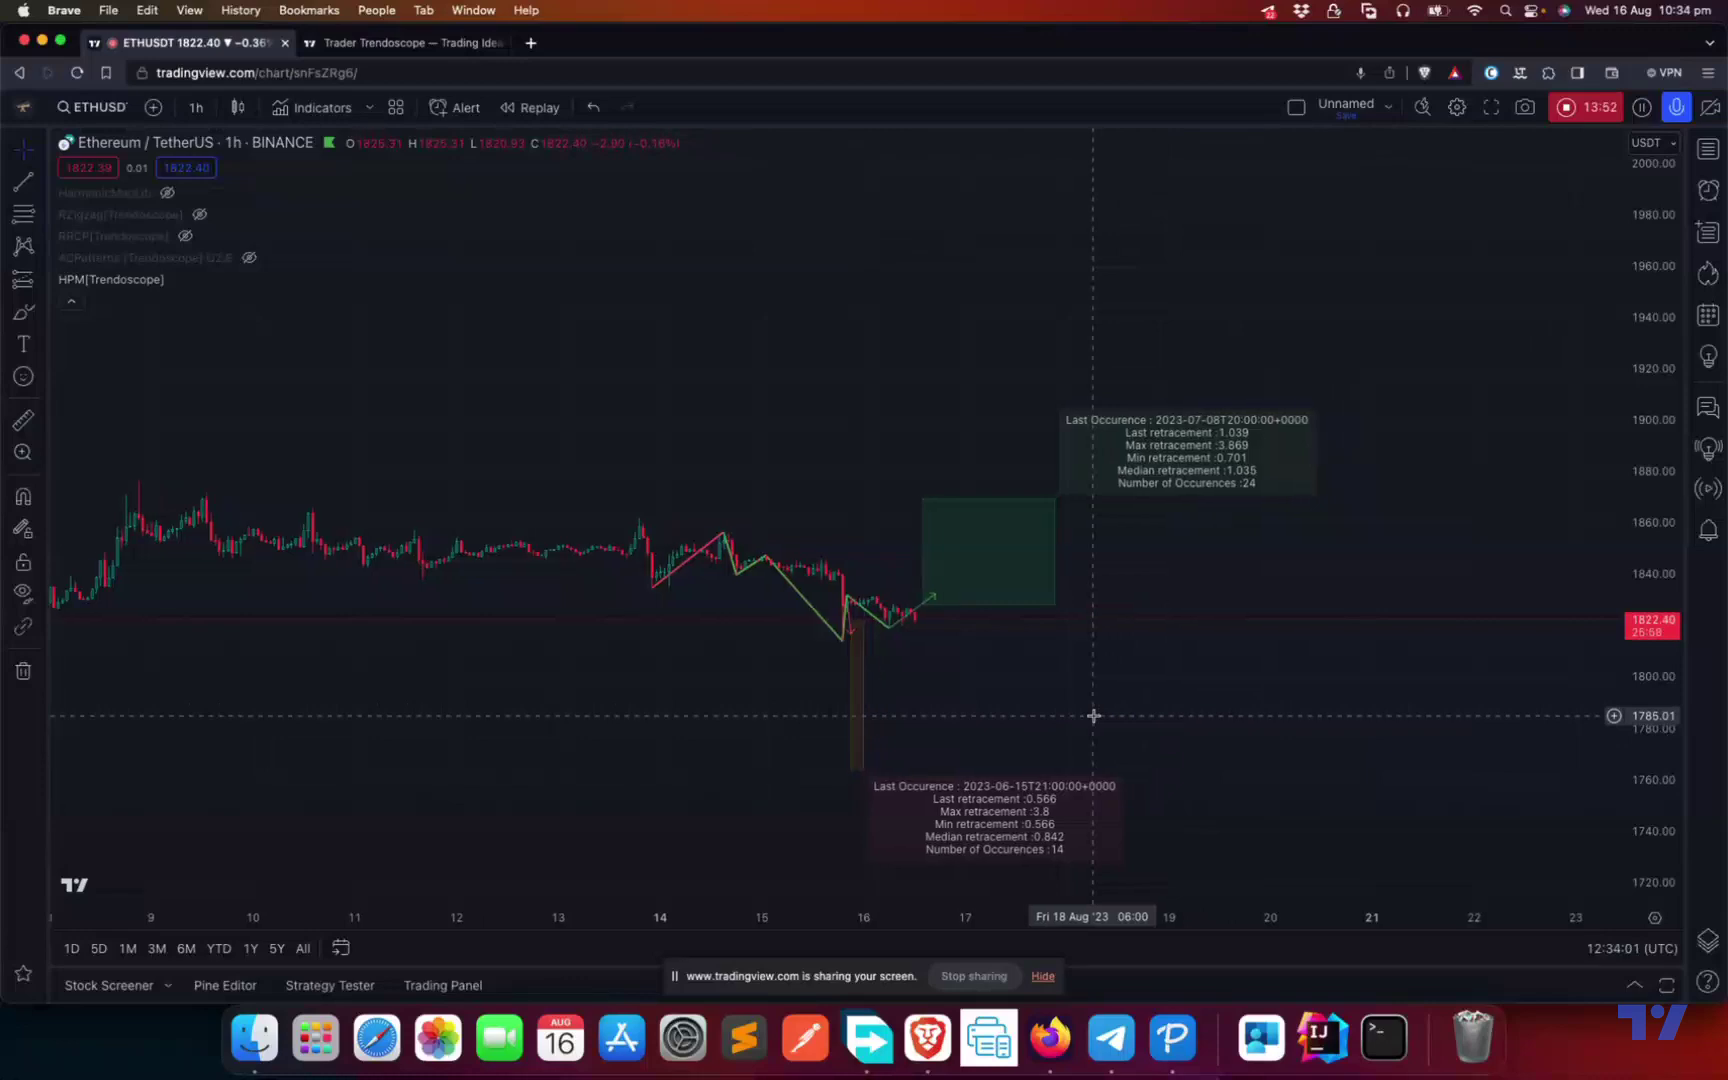